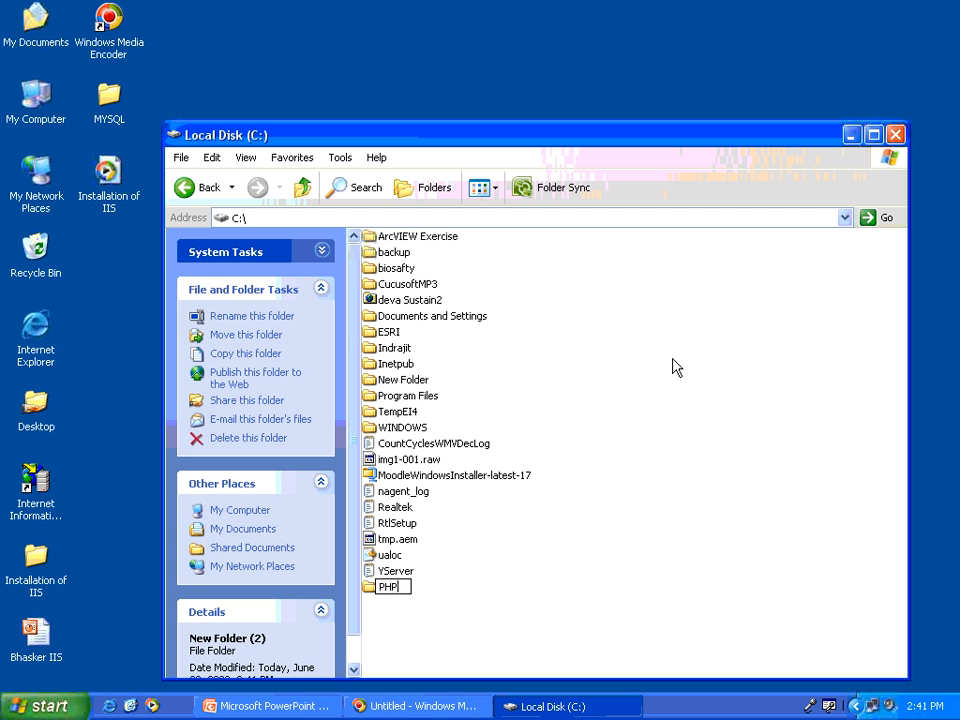
- Name the new folder on the C: drive PHP and open it
{"action": "key", "text": "Return"}
{"action": "key", "text": "Return"}
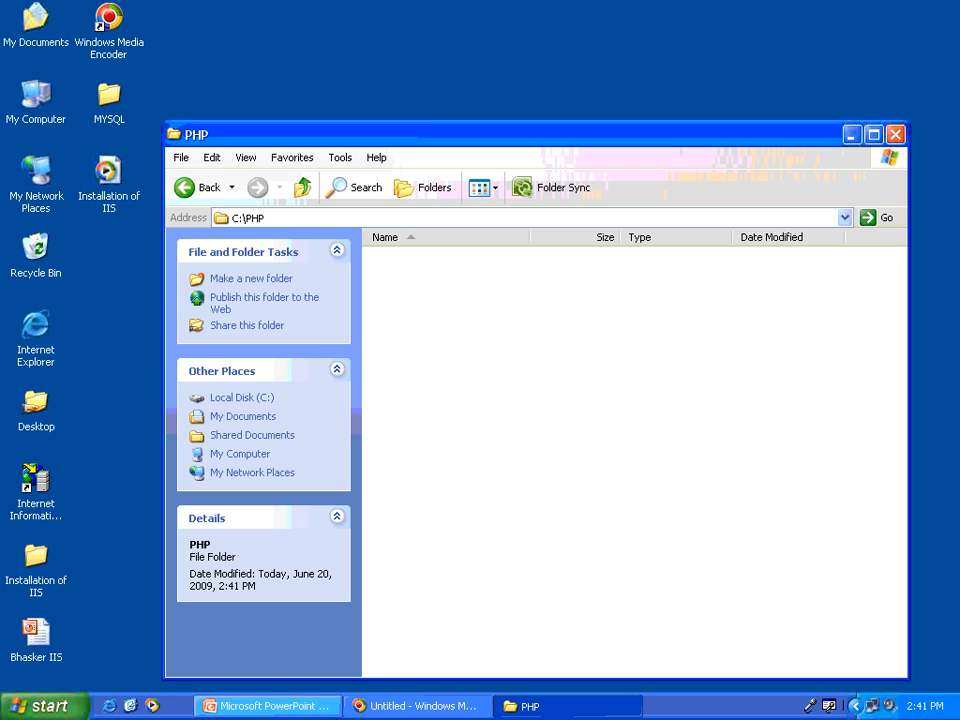
- Switch to the PowerPoint slides, highlight the instruction about copying the PHP 5 and PECL files, and return to the desktop
{"action": "left_click", "coordinate": [270, 706]}
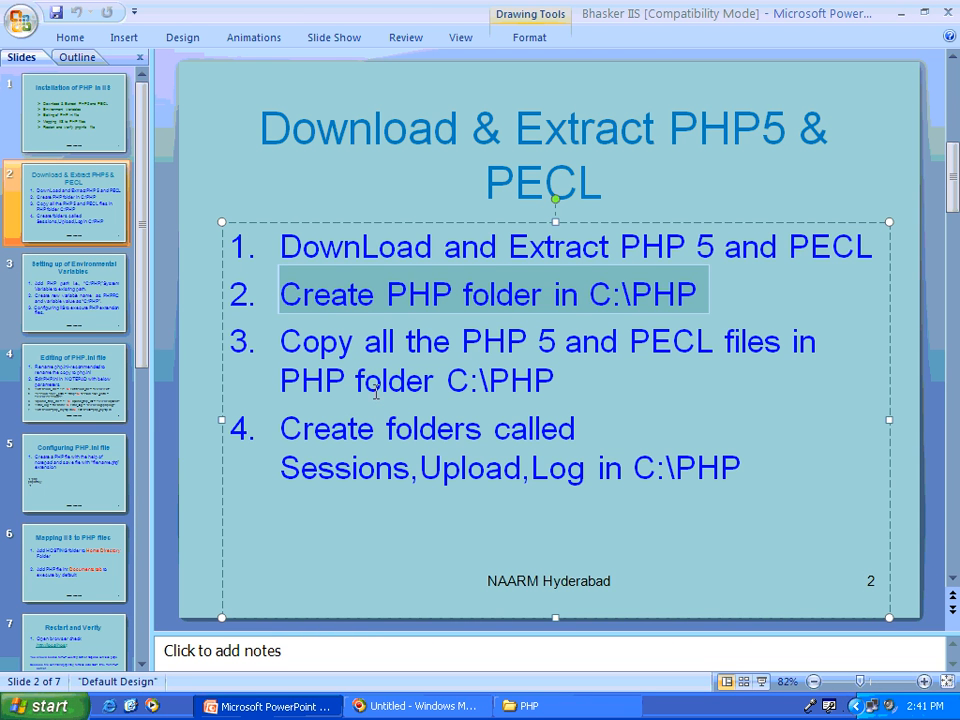
{"action": "left_click_drag", "start_coordinate": [285, 341], "coordinate": [563, 378]}
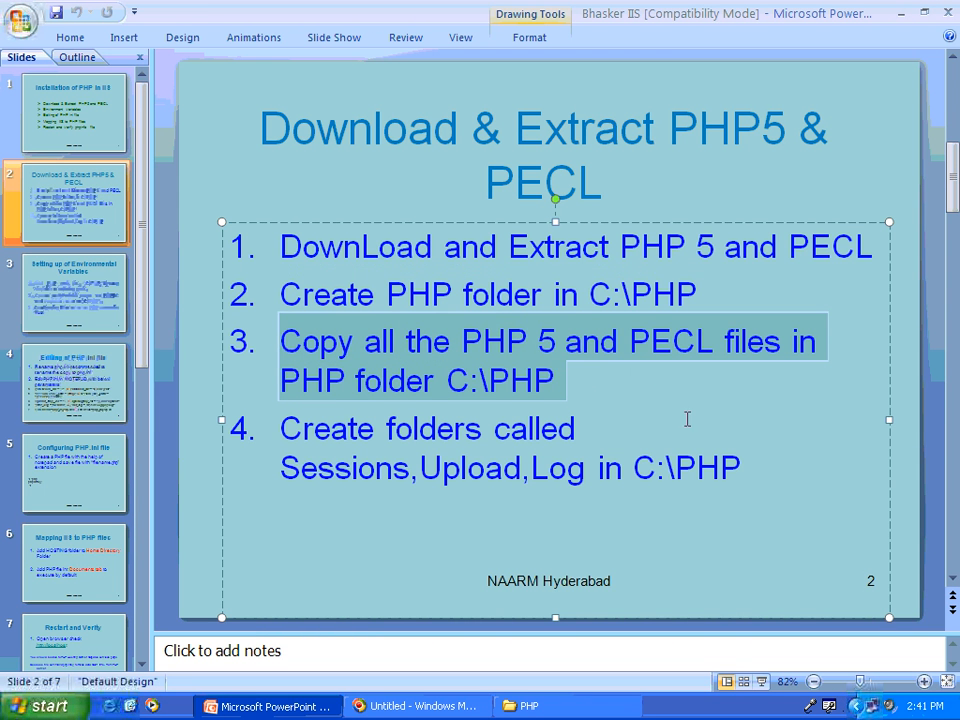
{"action": "left_click", "coordinate": [900, 12]}
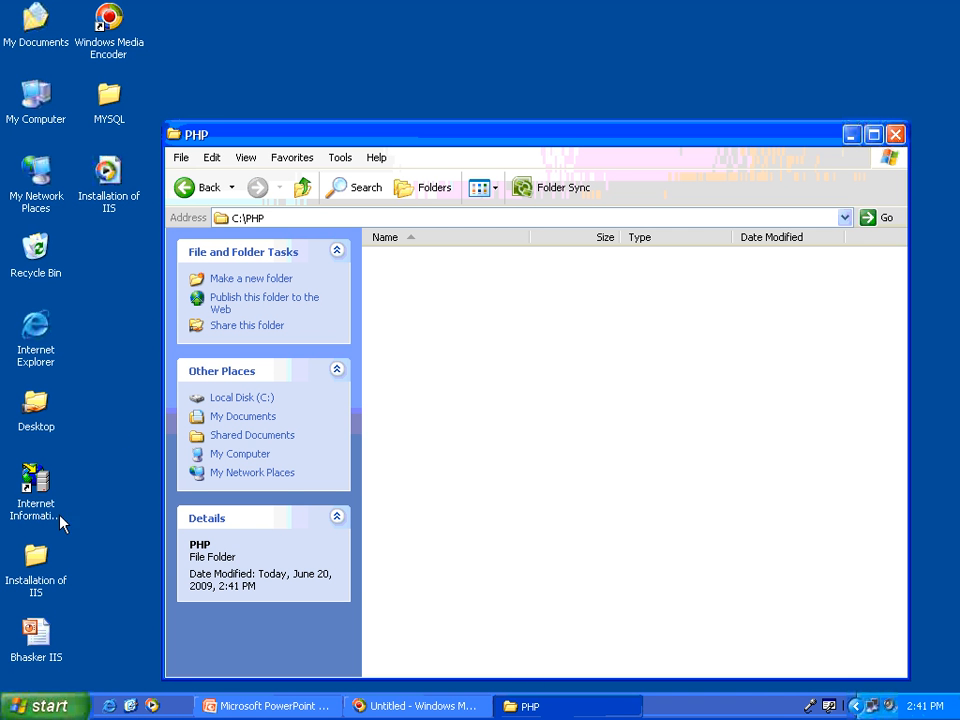
- Open the pecl folder inside the Installation of IIS folder on the desktop
{"action": "right_click", "coordinate": [45, 565]}
{"action": "left_click", "coordinate": [167, 172]}
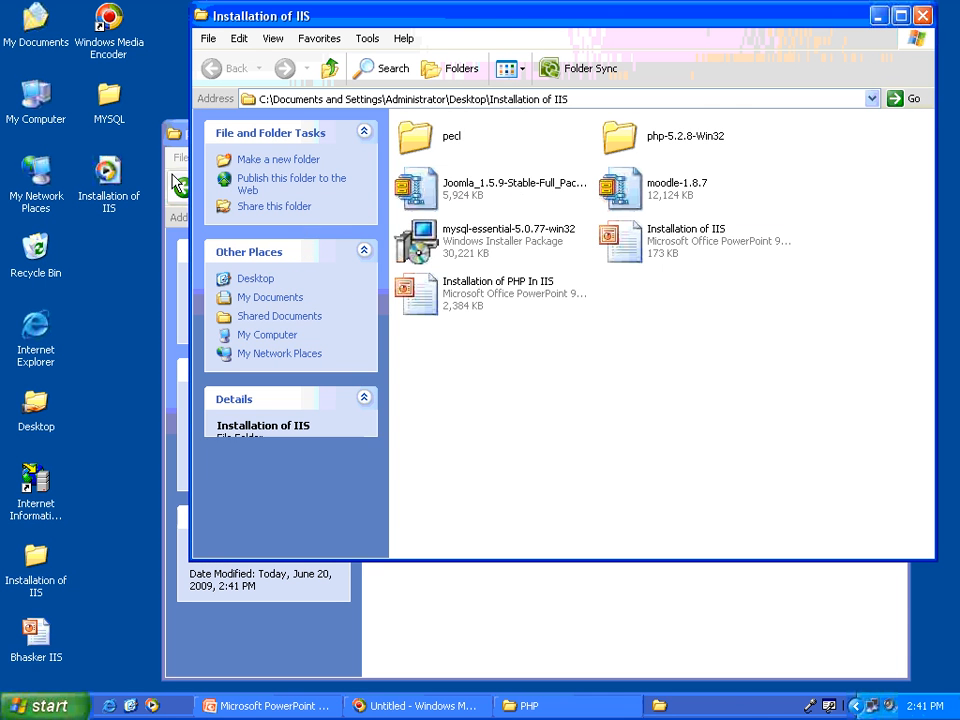
{"action": "left_click", "coordinate": [415, 140]}
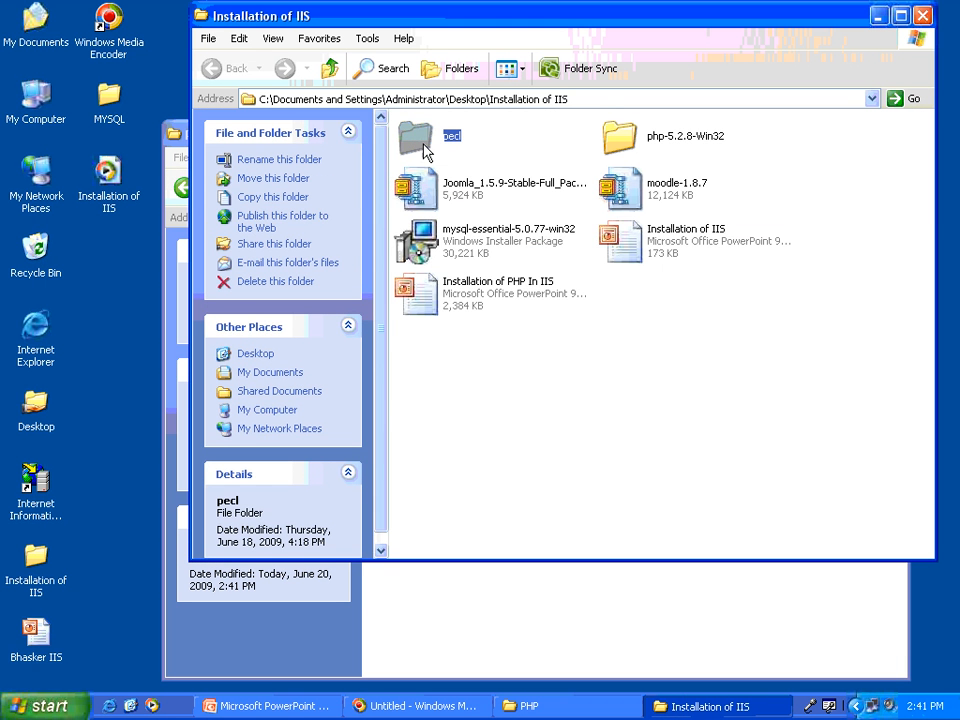
{"action": "double_click", "coordinate": [418, 150]}
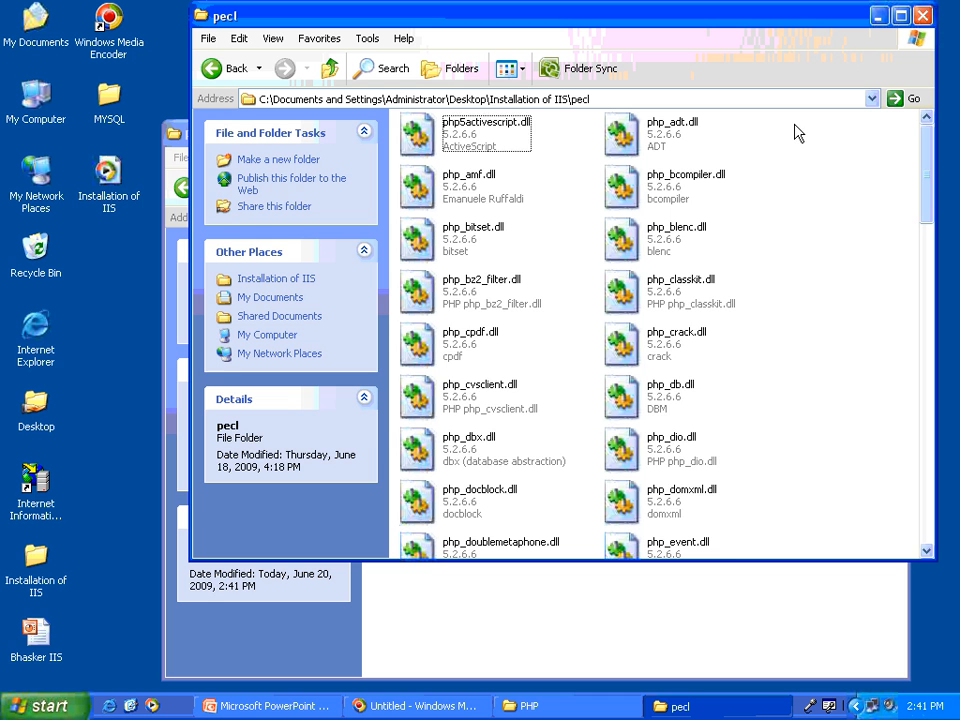
- Copy all files from the pecl folder into C:\PHP
{"action": "key", "text": "ctrl+a"}
{"action": "right_click", "coordinate": [634, 134]}
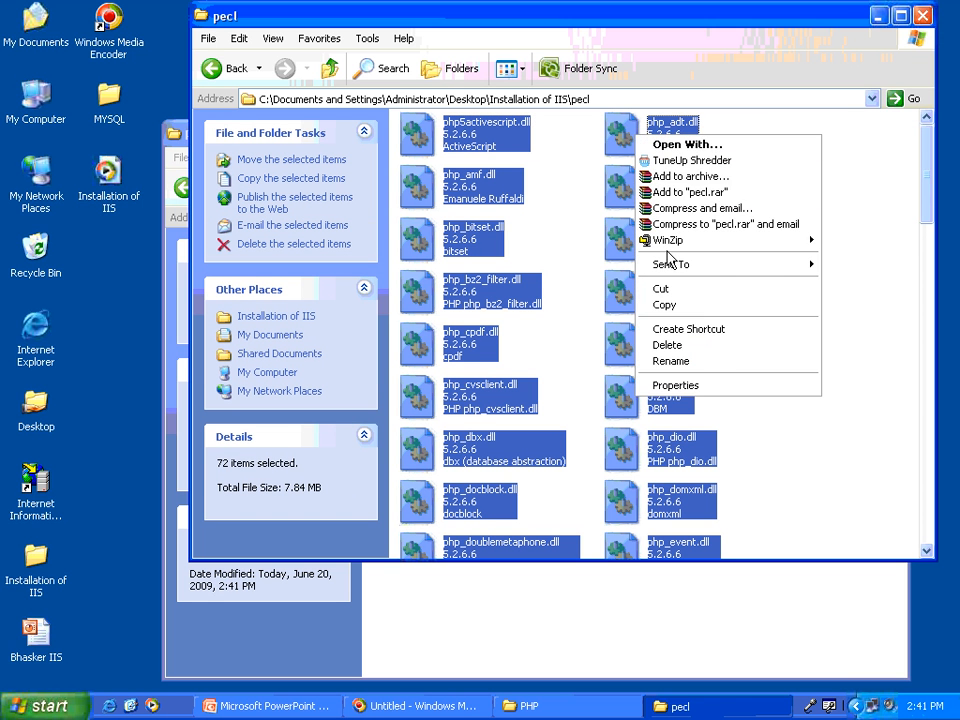
{"action": "left_click", "coordinate": [668, 302]}
{"action": "left_click", "coordinate": [478, 613]}
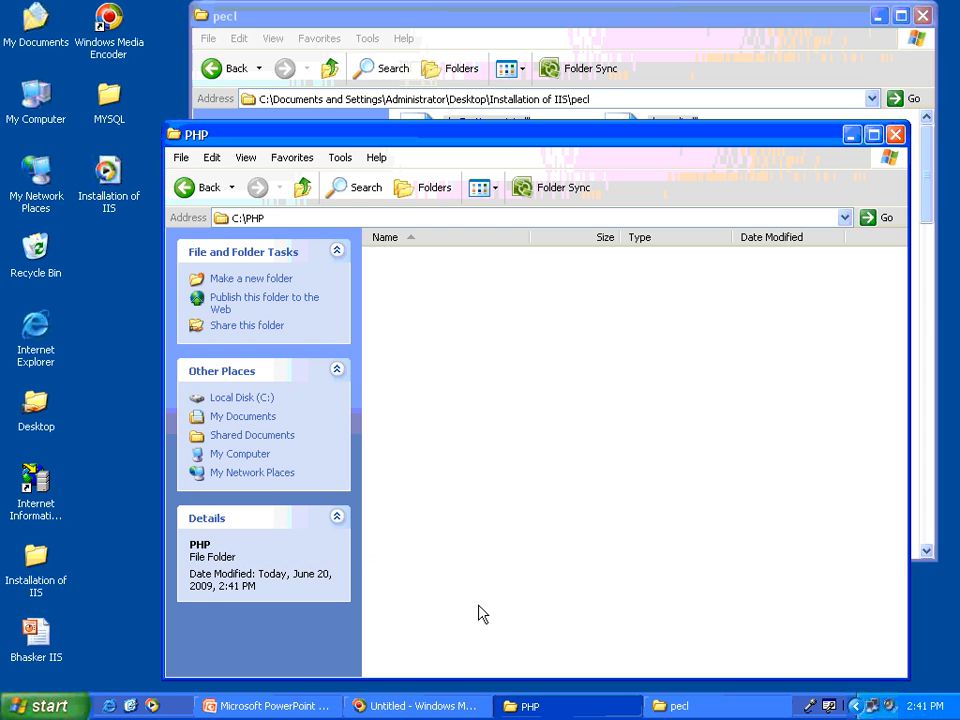
{"action": "right_click", "coordinate": [450, 355]}
{"action": "left_click", "coordinate": [479, 451]}
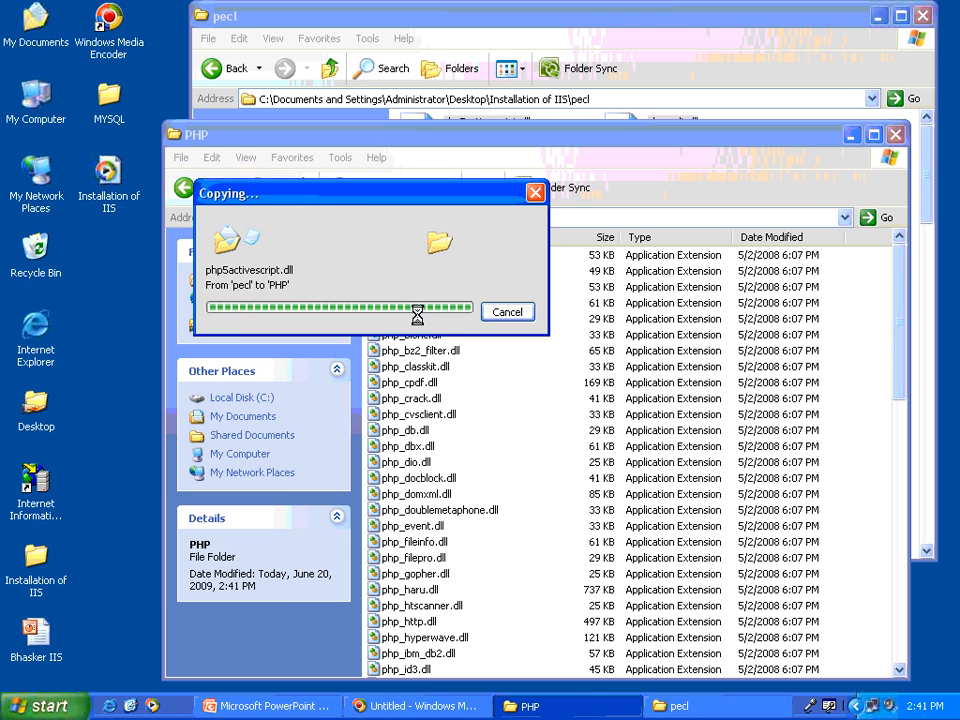
- Go back up to the Installation of IIS folder and open the php-5.2.8-Win32 folder
{"action": "left_click", "coordinate": [561, 28]}
{"action": "left_click", "coordinate": [330, 68]}
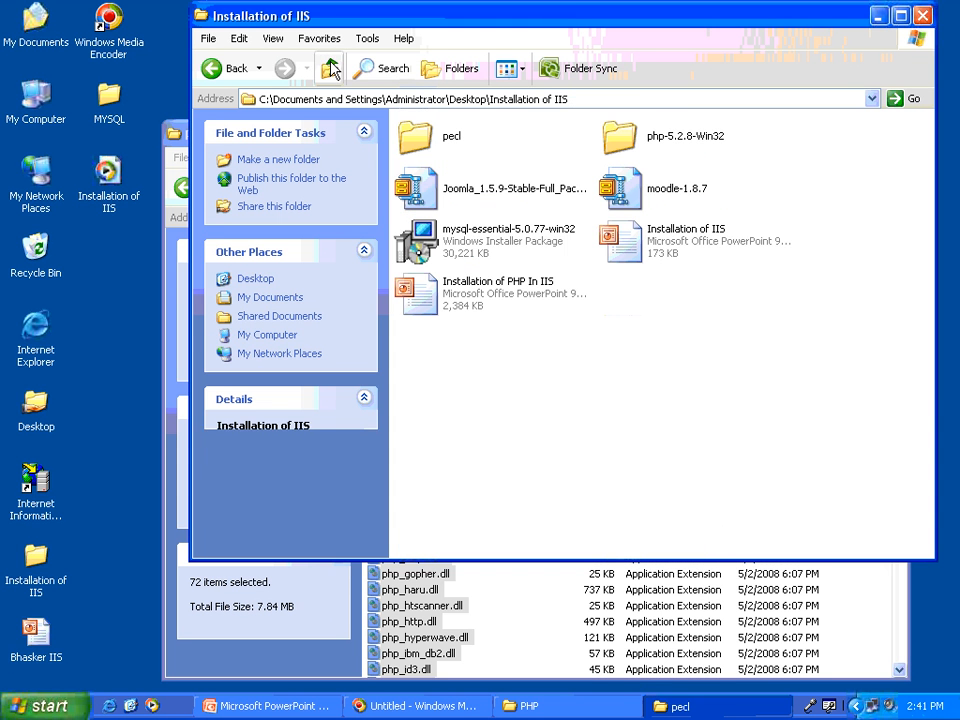
{"action": "left_click", "coordinate": [618, 138]}
{"action": "right_click", "coordinate": [612, 143]}
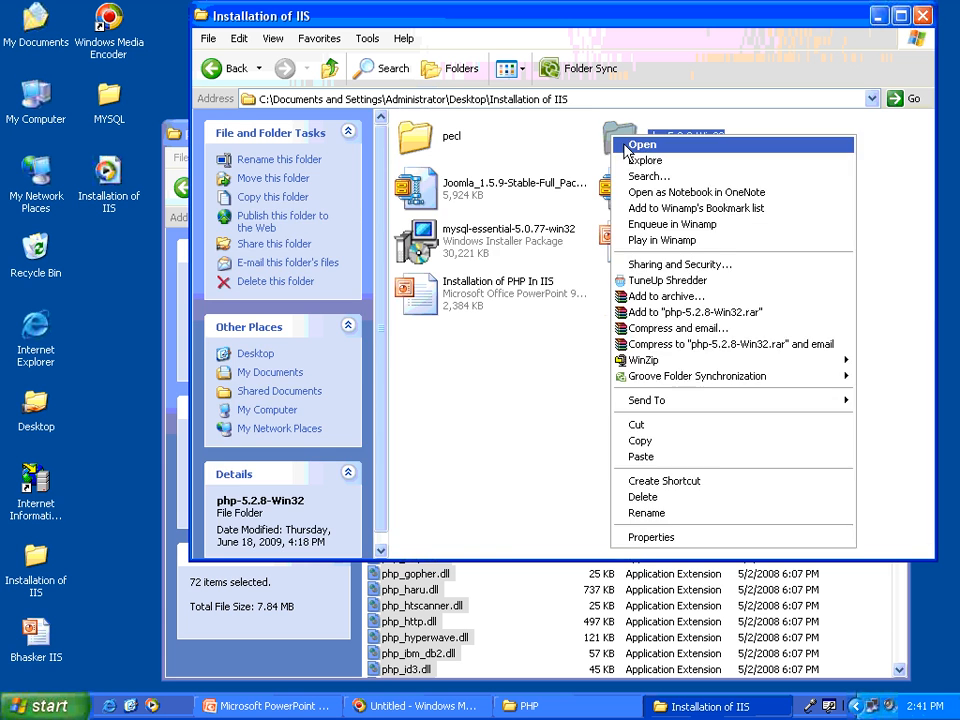
{"action": "left_click", "coordinate": [636, 146]}
- Copy all files and folders from php-5.2.8-Win32 into C:\PHP
{"action": "key", "text": "ctrl+a"}
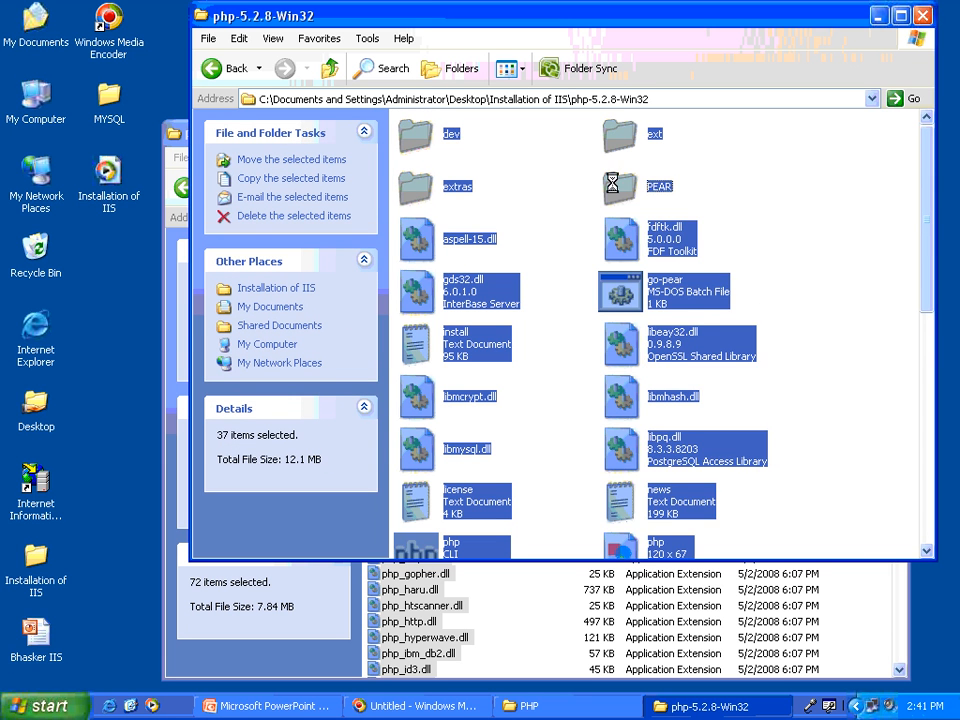
{"action": "right_click", "coordinate": [614, 184]}
{"action": "left_click", "coordinate": [643, 449]}
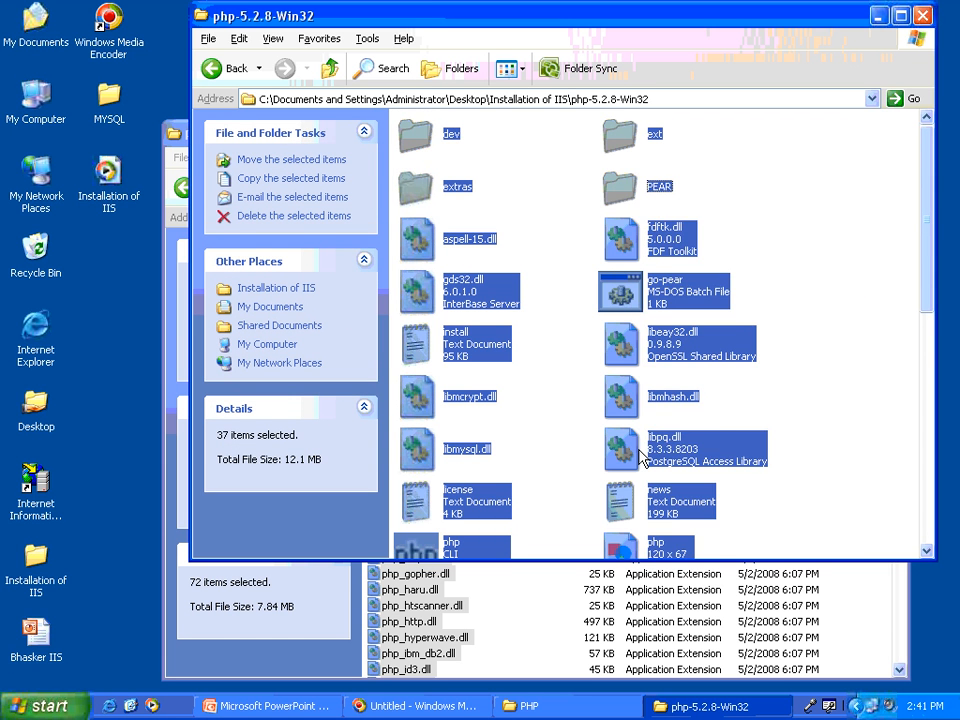
{"action": "key", "text": "alt+Tab"}
{"action": "right_click", "coordinate": [503, 338]}
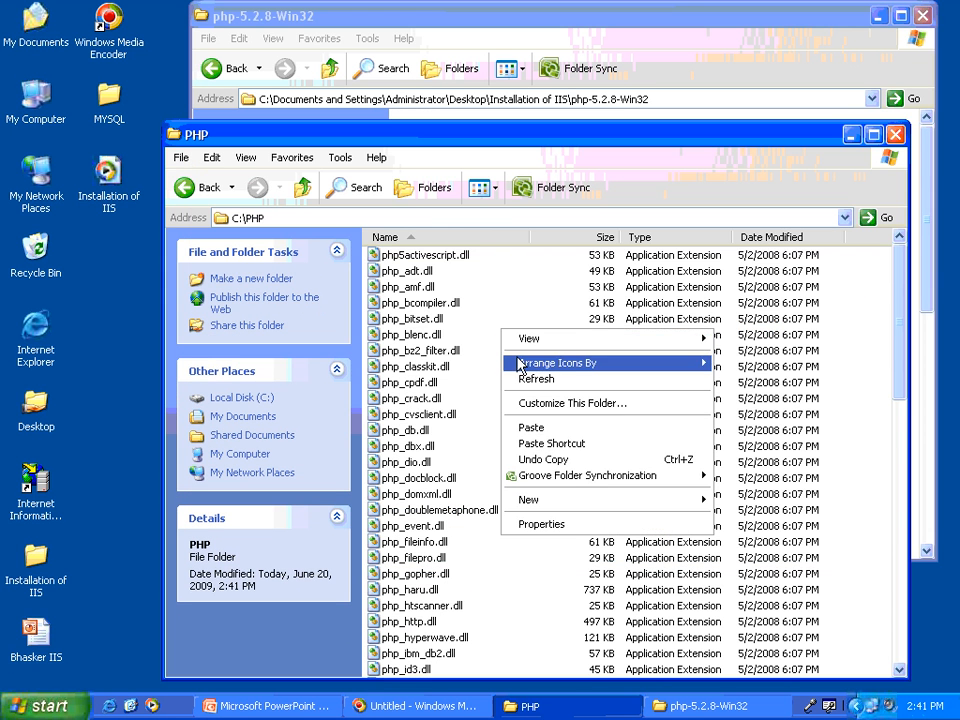
{"action": "left_click", "coordinate": [535, 428]}
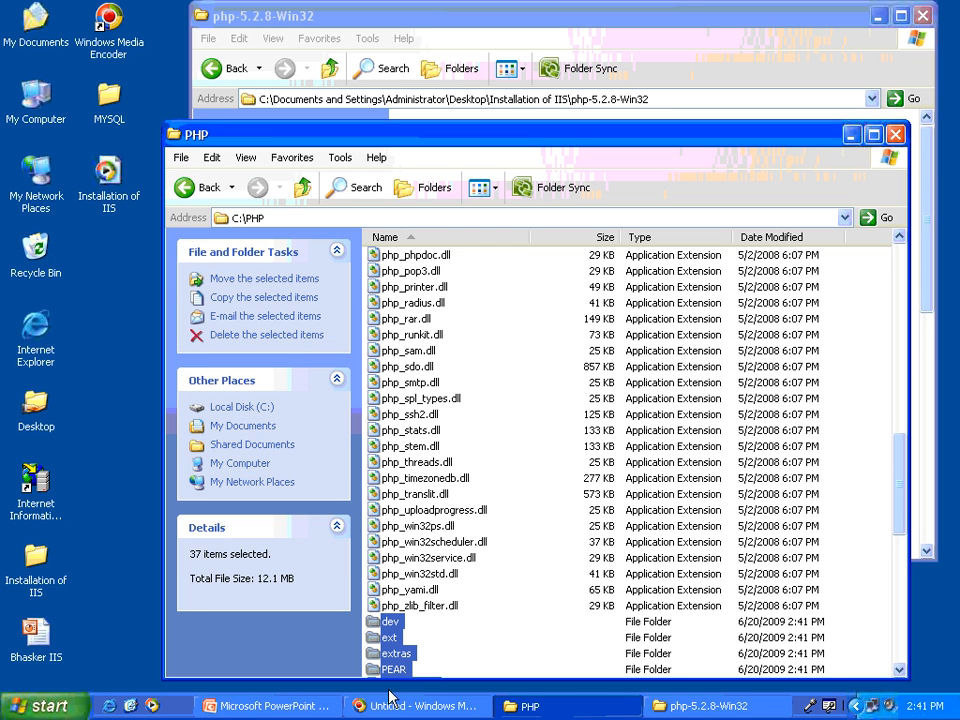
- Go up to the root of the C: drive and reopen the PHP folder to review its contents
{"action": "left_click", "coordinate": [303, 189]}
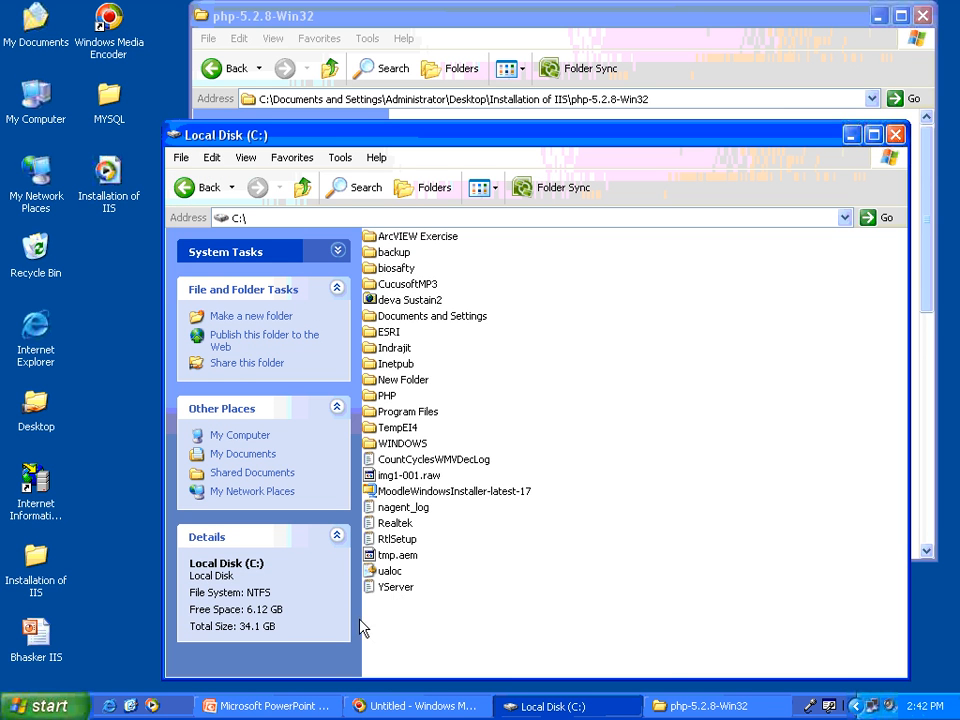
{"action": "right_click", "coordinate": [376, 402]}
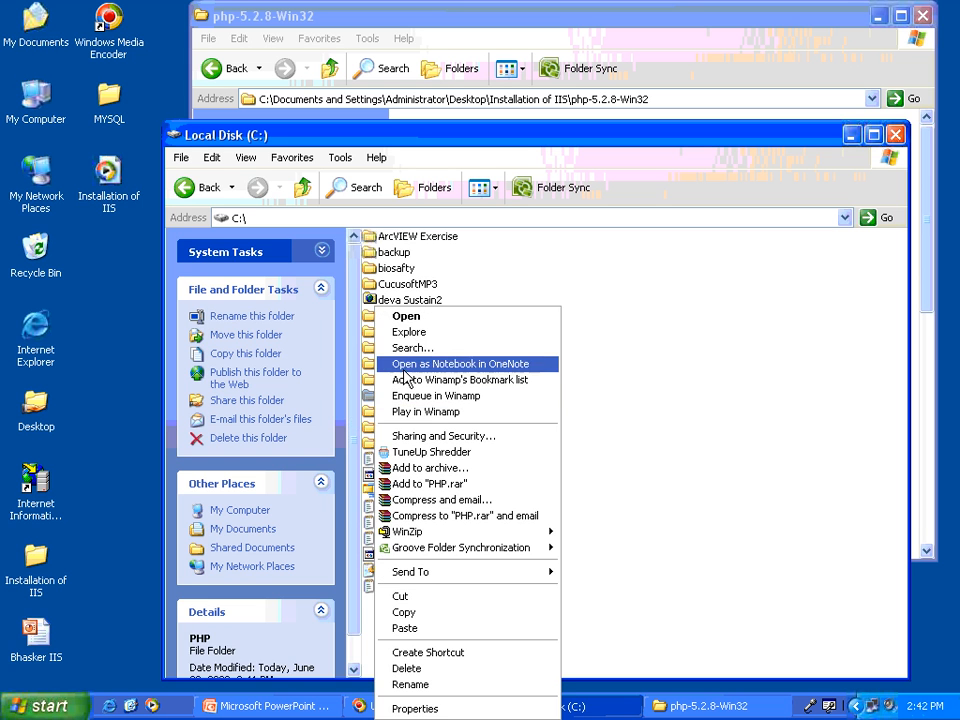
{"action": "left_click", "coordinate": [404, 315]}
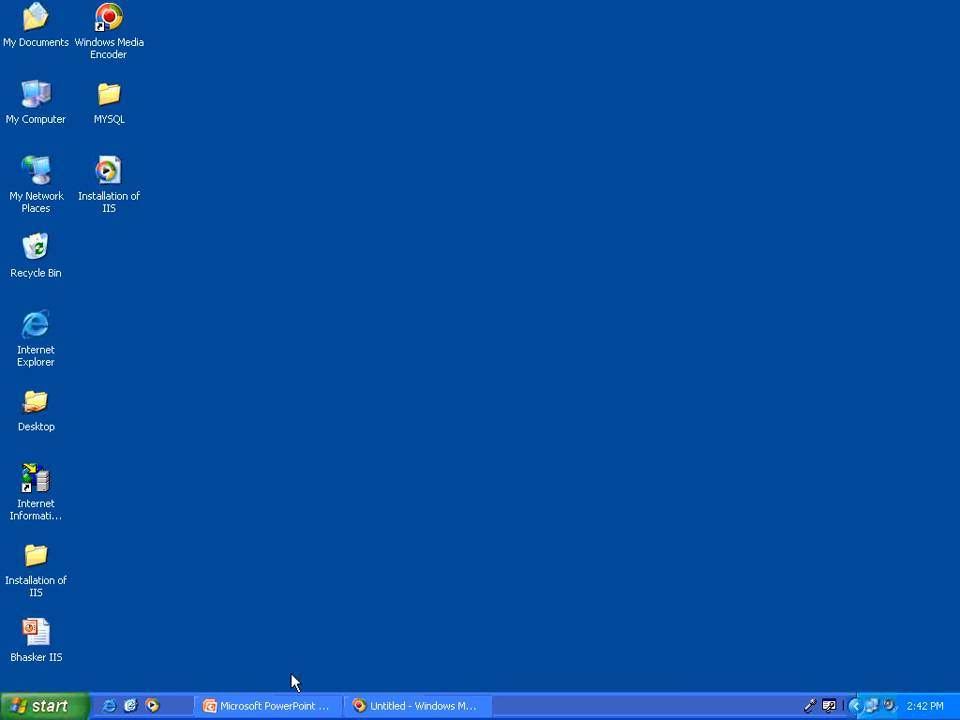
- Switch to the PowerPoint slides, highlight the instruction about creating the Sessions, Upload and Log folders in C:\PHP, and return to the desktop
{"action": "left_click", "coordinate": [287, 706]}
{"action": "left_click_drag", "start_coordinate": [283, 425], "coordinate": [754, 466]}
{"action": "left_click", "coordinate": [395, 483]}
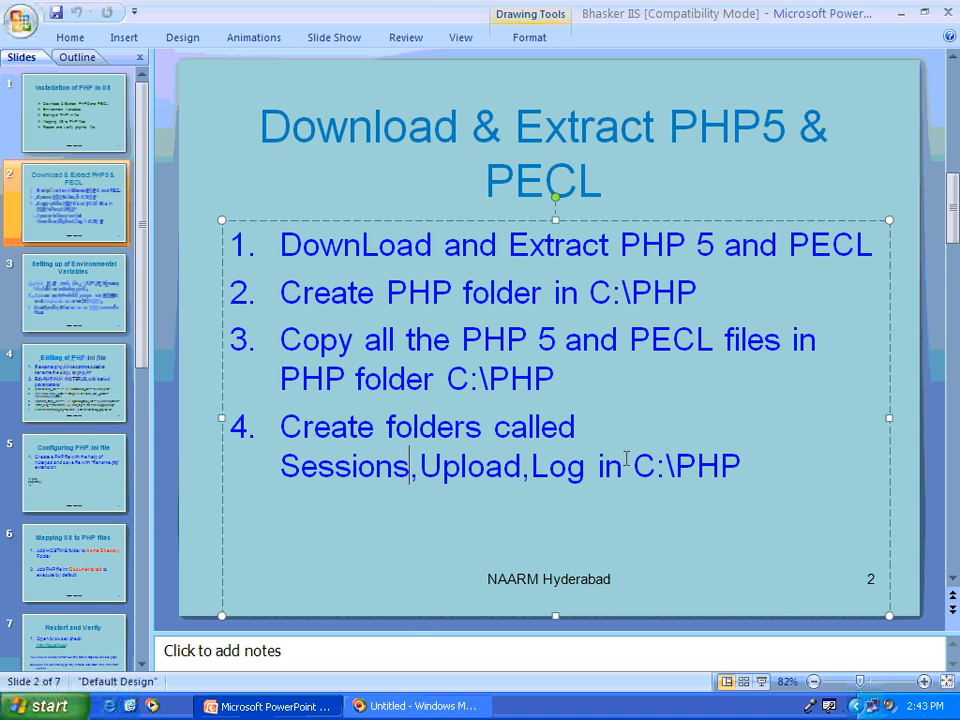
{"action": "left_click_drag", "start_coordinate": [639, 458], "coordinate": [750, 455]}
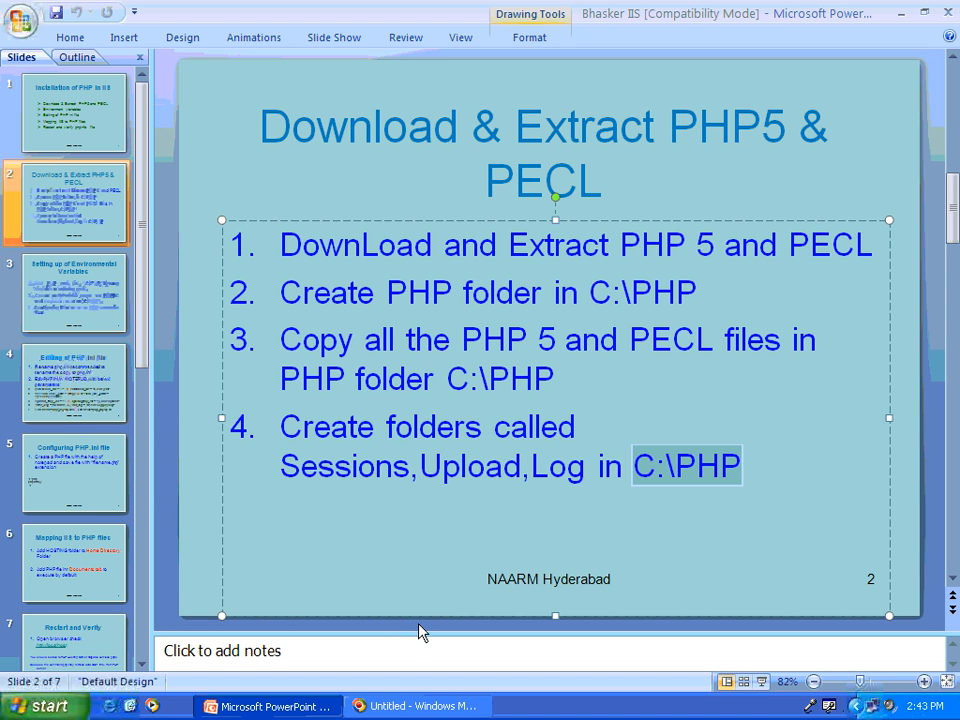
{"action": "left_click", "coordinate": [285, 706]}
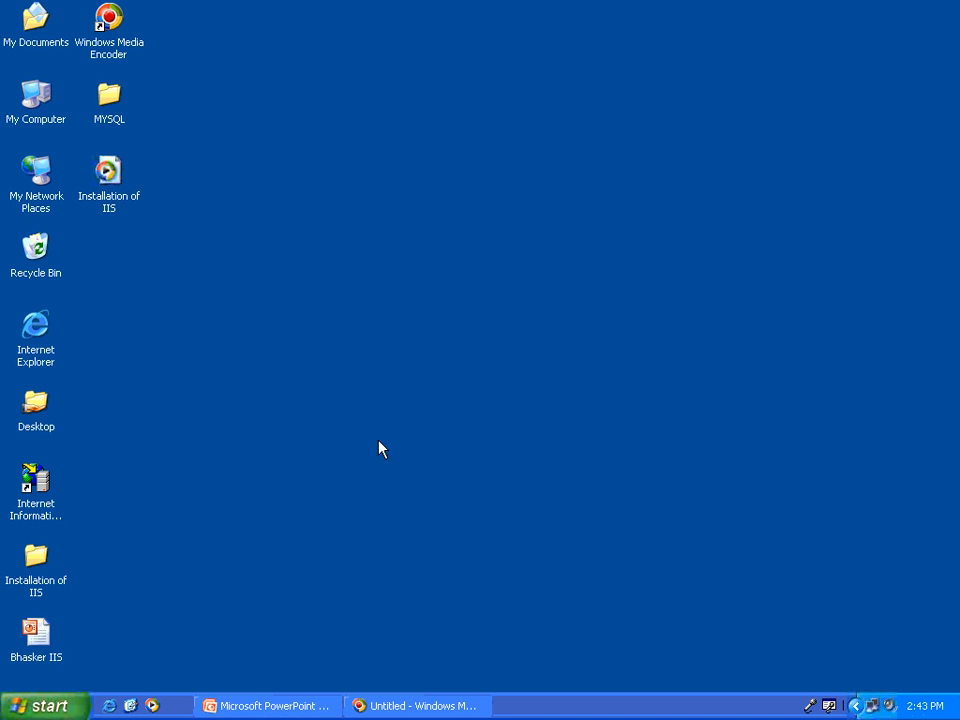
- Open the C:\PHP folder through My Computer
{"action": "right_click", "coordinate": [50, 108]}
{"action": "left_click", "coordinate": [62, 97]}
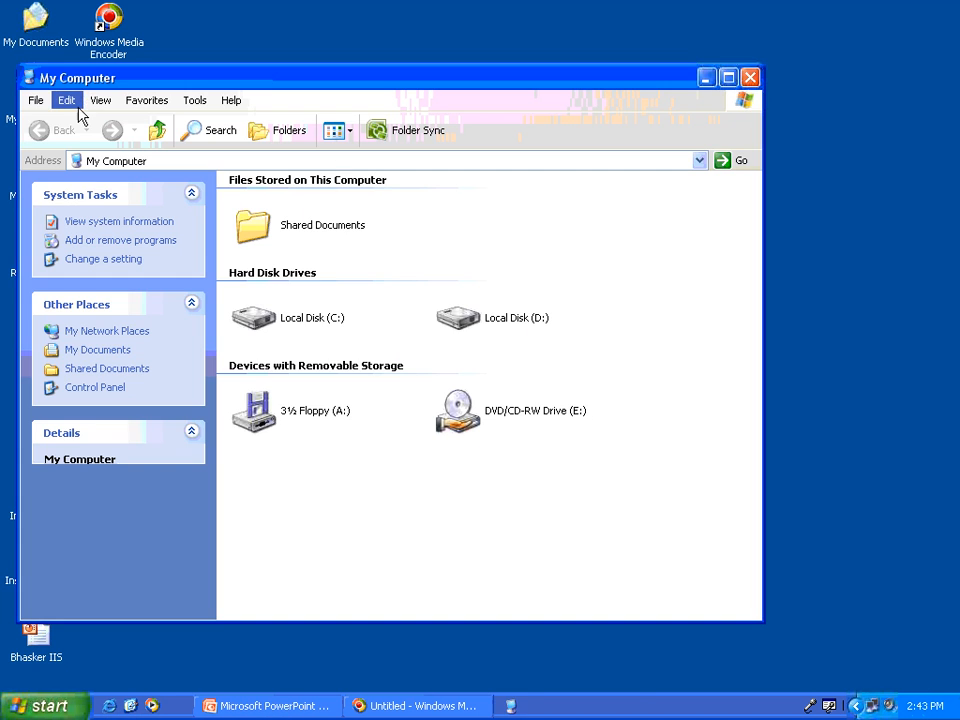
{"action": "right_click", "coordinate": [262, 325]}
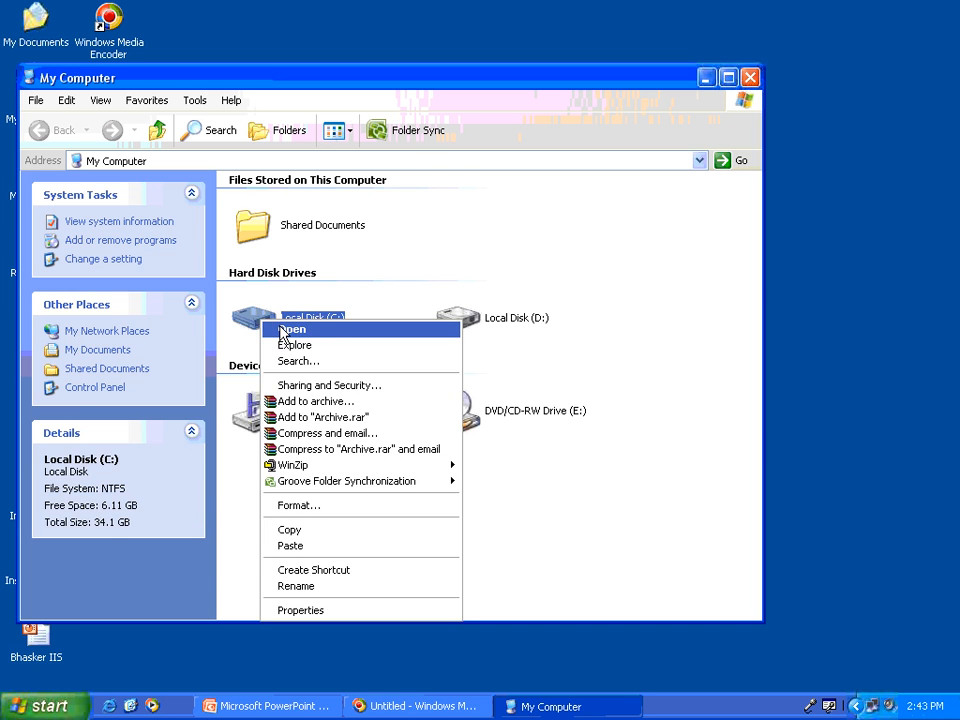
{"action": "left_click", "coordinate": [282, 333]}
{"action": "right_click", "coordinate": [250, 338]}
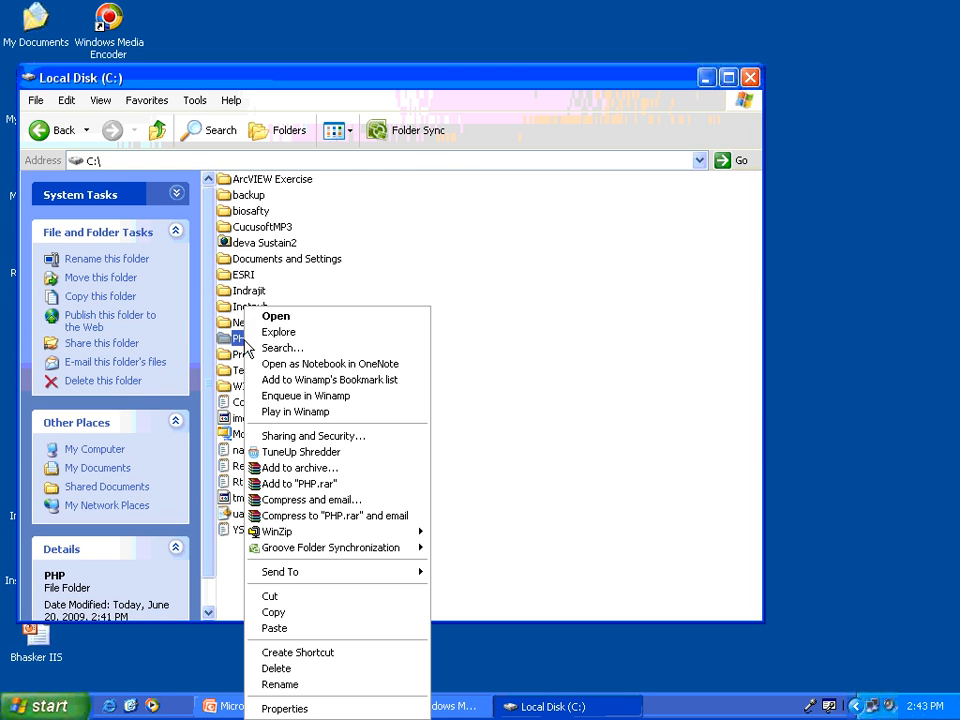
{"action": "left_click", "coordinate": [276, 317]}
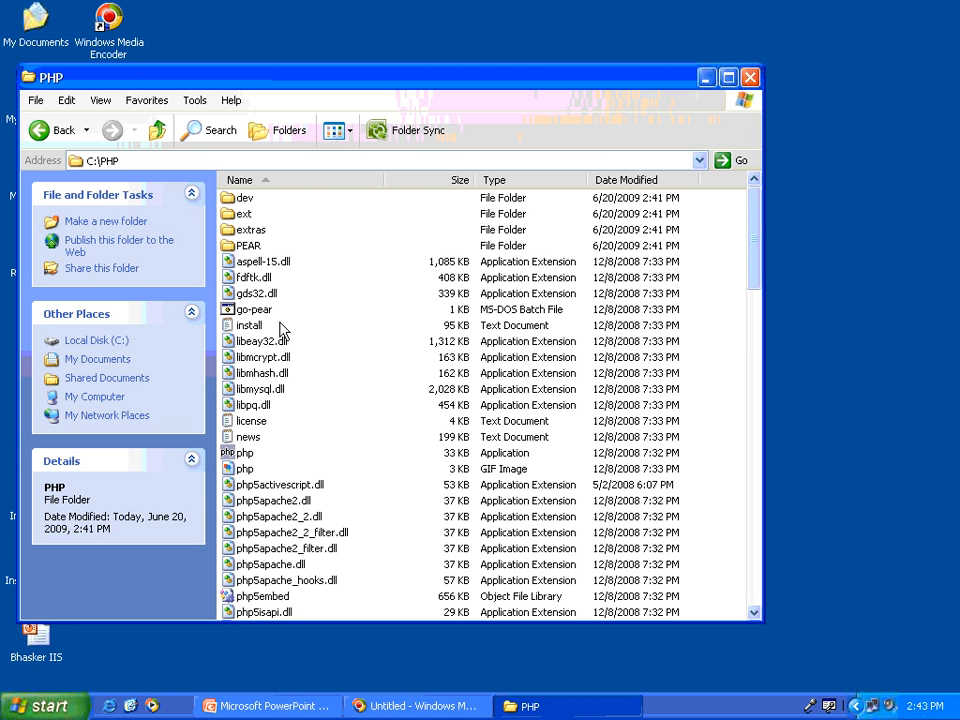
- Create a new folder named sessions in C:\PHP
{"action": "scroll", "coordinate": [345, 311], "scroll_direction": "down", "scroll_amount": 11}
{"action": "scroll", "coordinate": [345, 311], "scroll_direction": "up", "scroll_amount": 11}
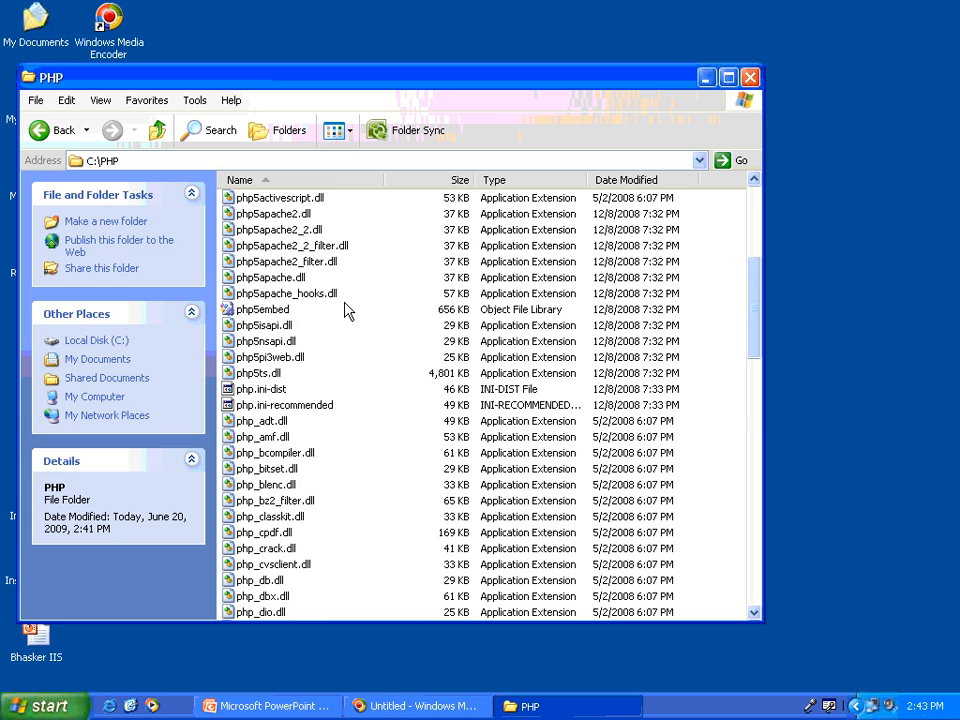
{"action": "right_click", "coordinate": [337, 239]}
{"action": "mouse_move", "coordinate": [380, 401]}
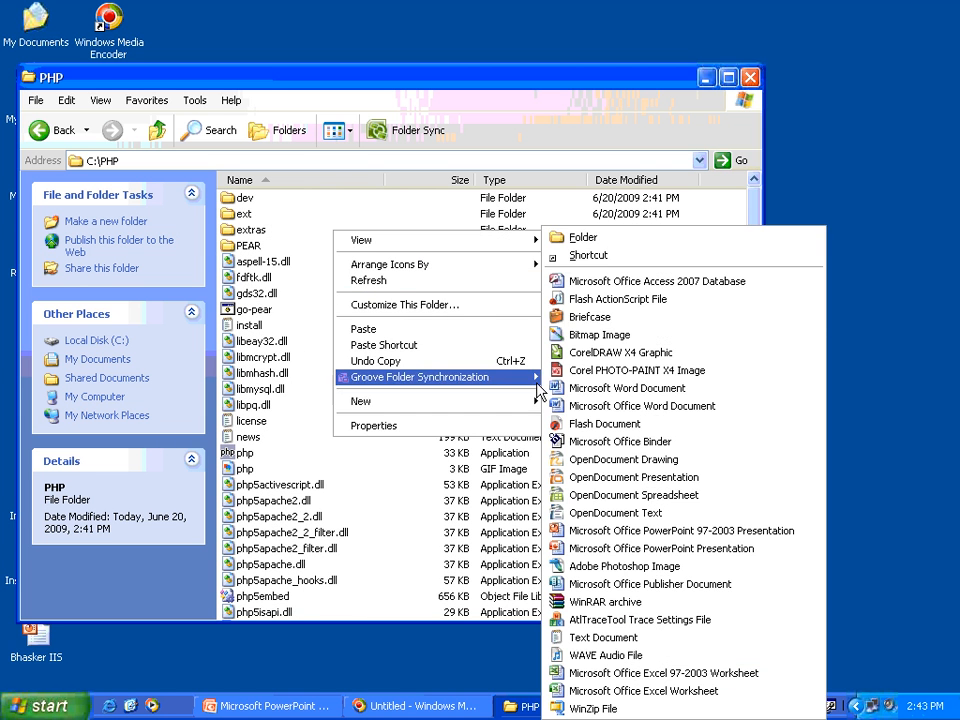
{"action": "left_click", "coordinate": [570, 177]}
{"action": "type", "text": "sessions"}
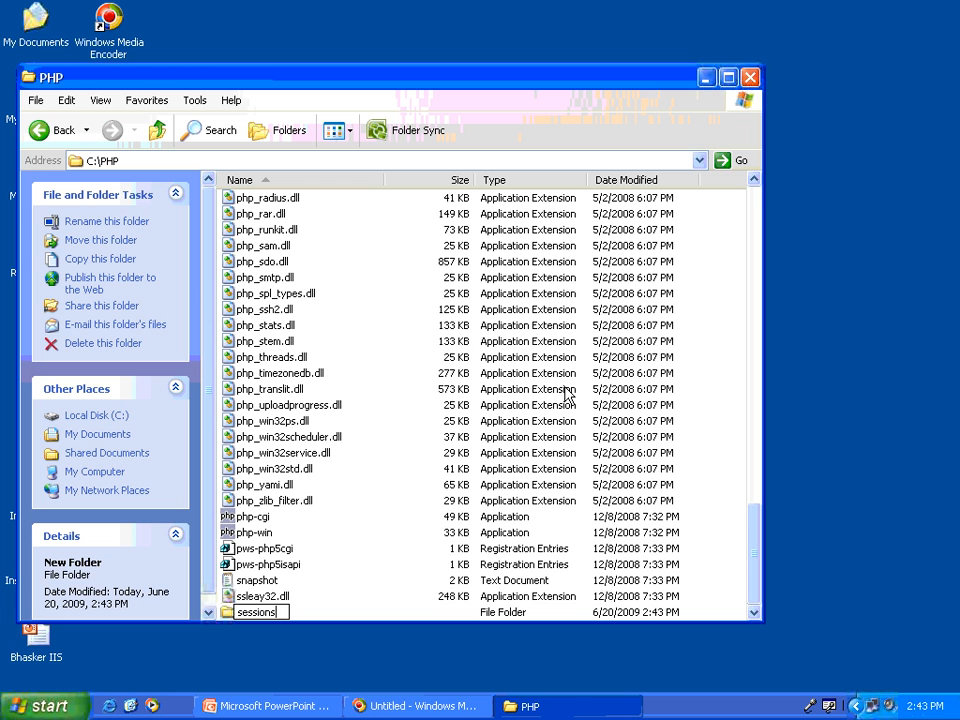
{"action": "key", "text": "Return"}
{"action": "left_click", "coordinate": [363, 507]}
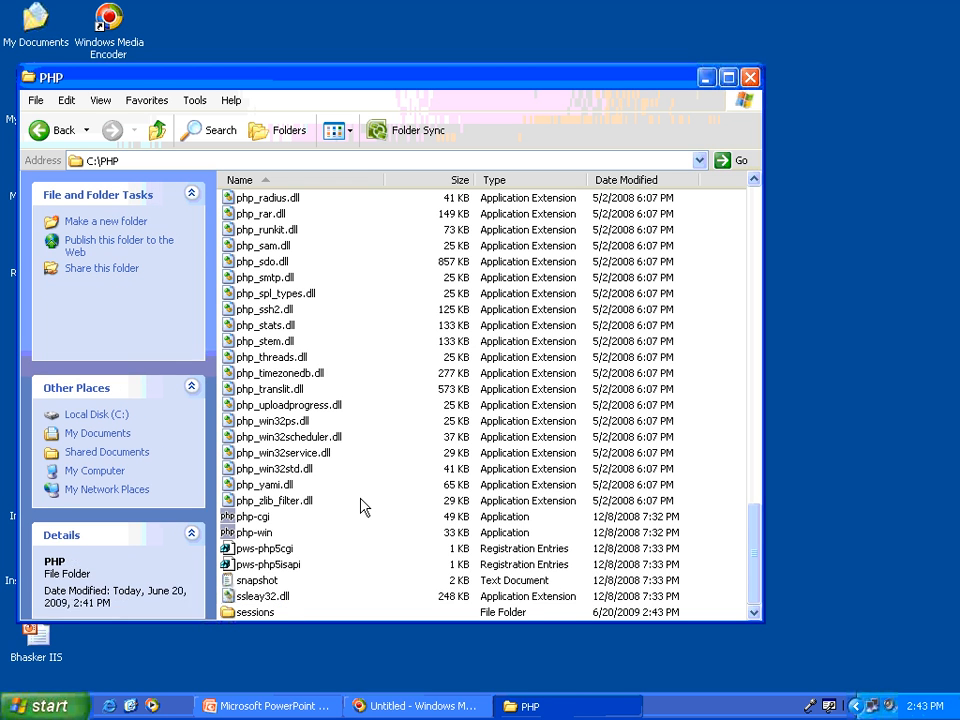
- Create a new folder named upload in C:\PHP
{"action": "right_click", "coordinate": [362, 503]}
{"action": "mouse_move", "coordinate": [490, 676]}
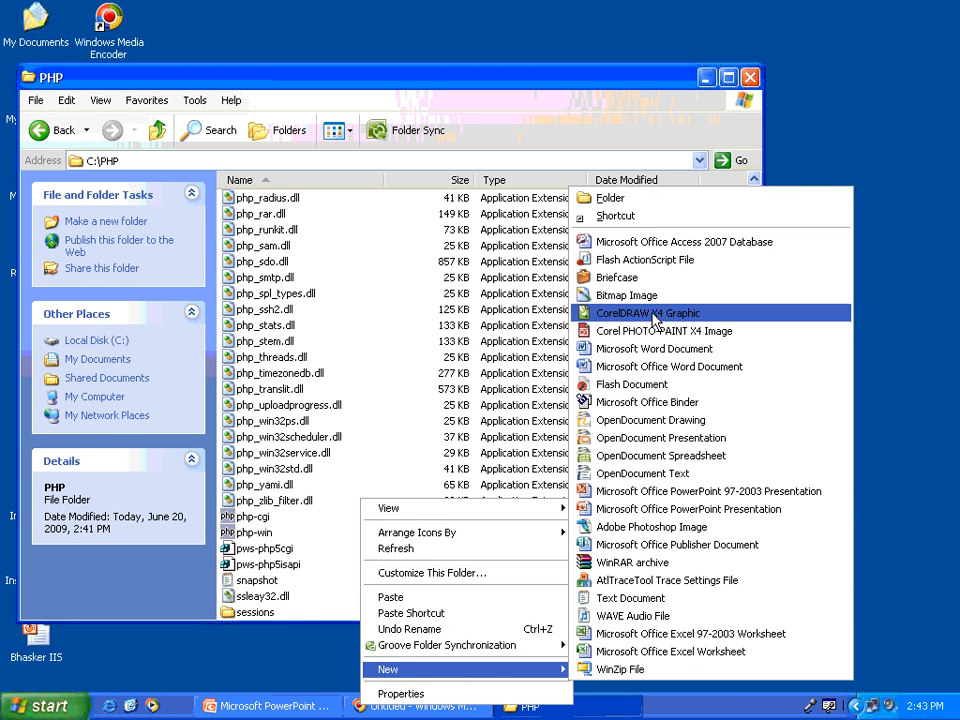
{"action": "left_click", "coordinate": [622, 199]}
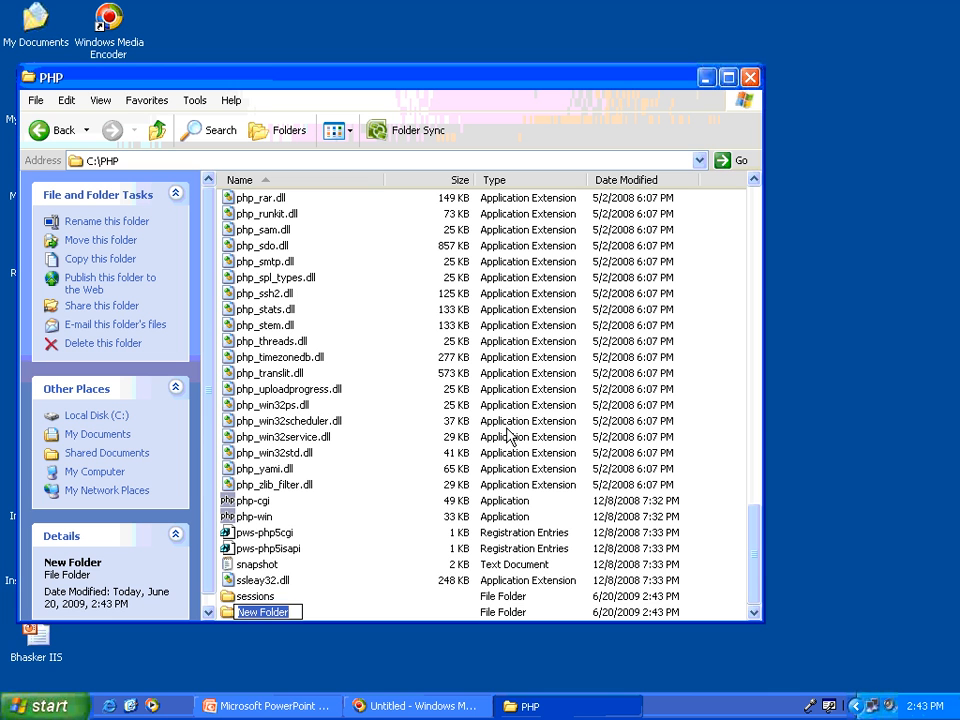
{"action": "type", "text": "upload"}
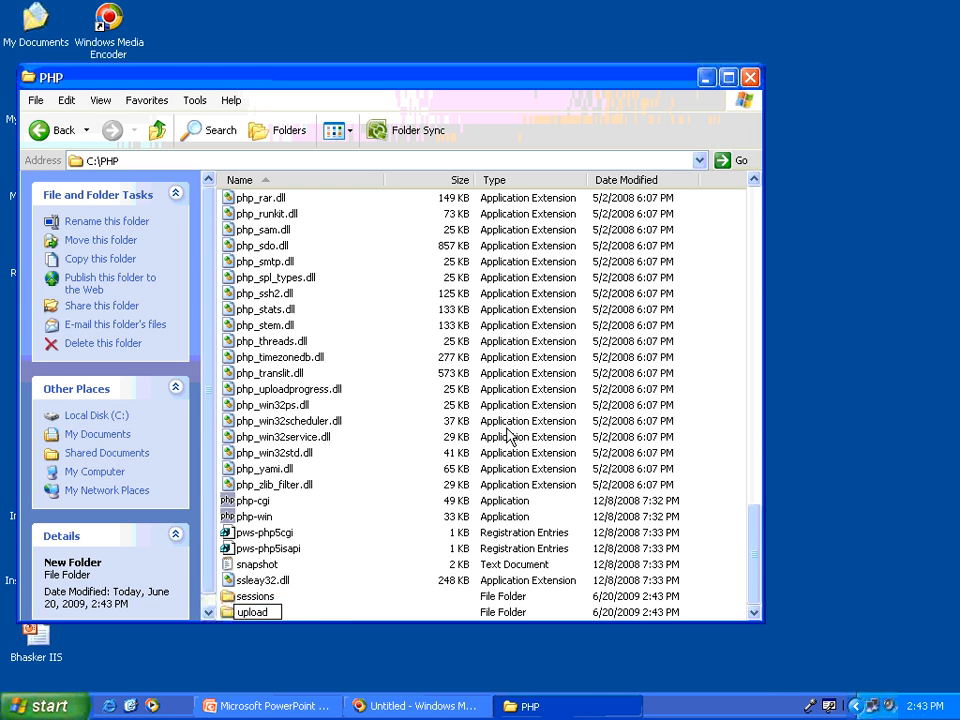
{"action": "key", "text": "Return"}
- Create a new folder named log in C:\PHP and select the sessions, upload and log folders
{"action": "right_click", "coordinate": [344, 516]}
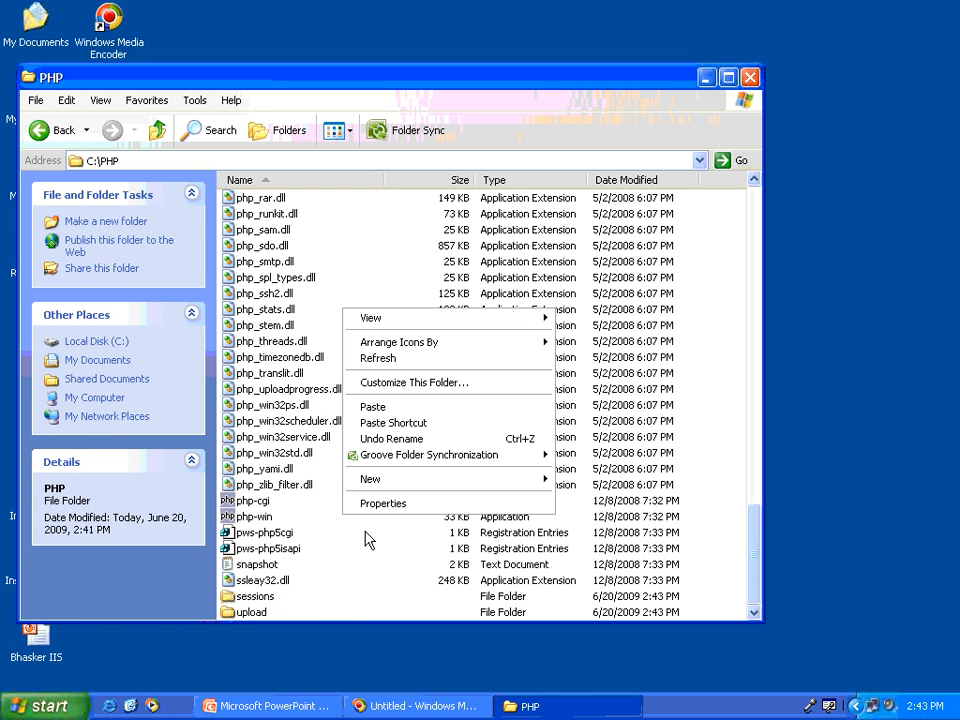
{"action": "mouse_move", "coordinate": [411, 481]}
{"action": "left_click", "coordinate": [600, 238]}
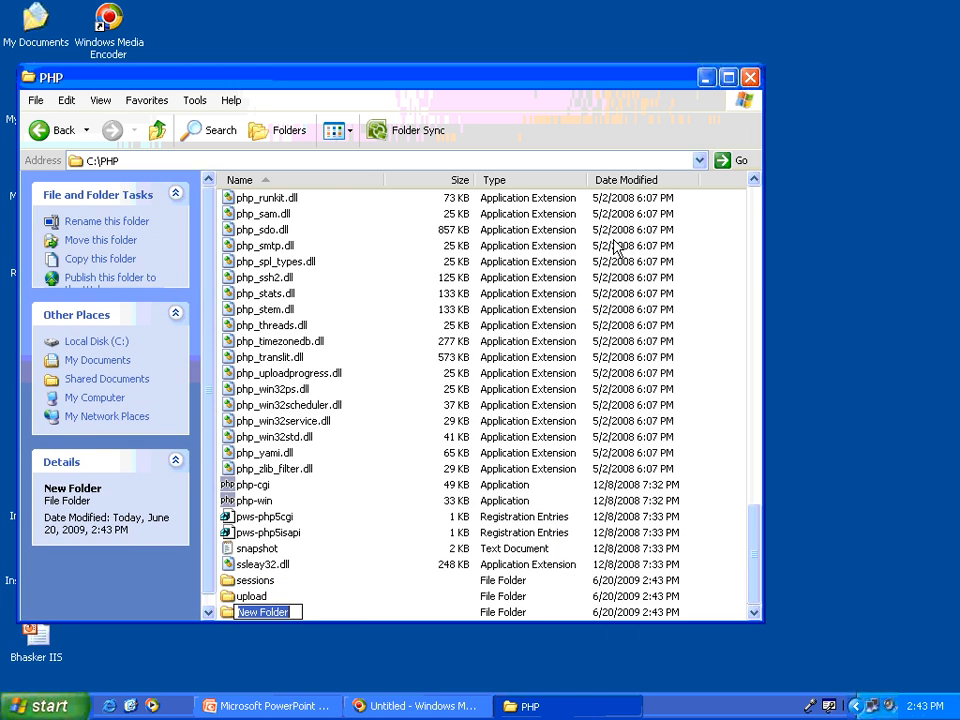
{"action": "type", "text": "lo"}
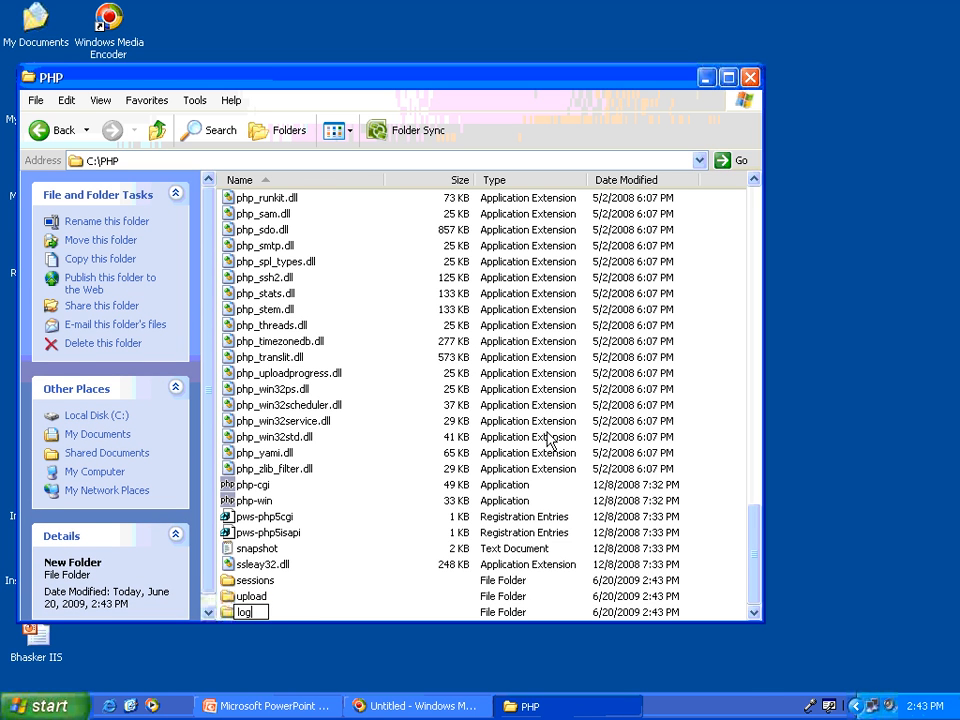
{"action": "type", "text": "g"}
{"action": "key", "text": "Return"}
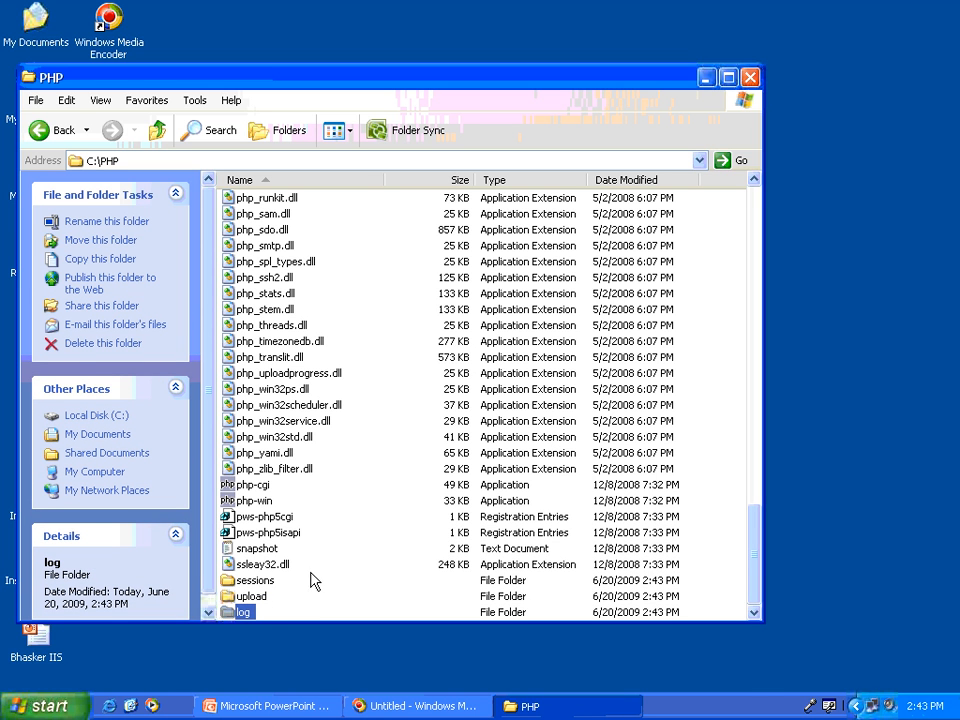
{"action": "left_click_drag", "start_coordinate": [290, 579], "coordinate": [228, 618]}
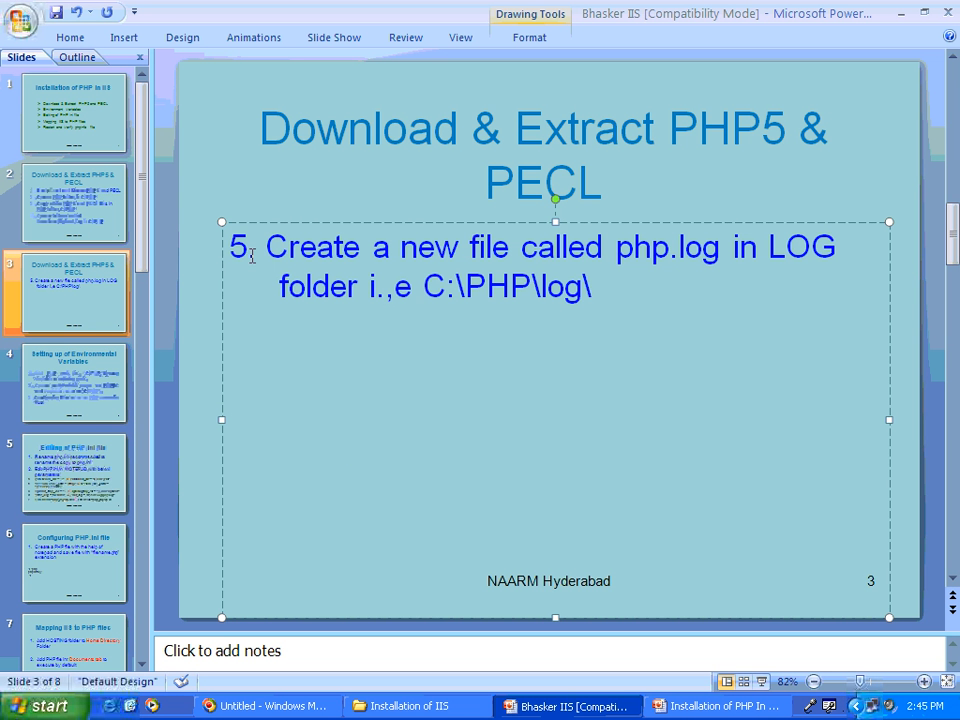
- Highlight the slide instruction about creating php.log and its path C:\PHP\log\, and return to the desktop
{"action": "left_click_drag", "start_coordinate": [264, 246], "coordinate": [637, 276]}
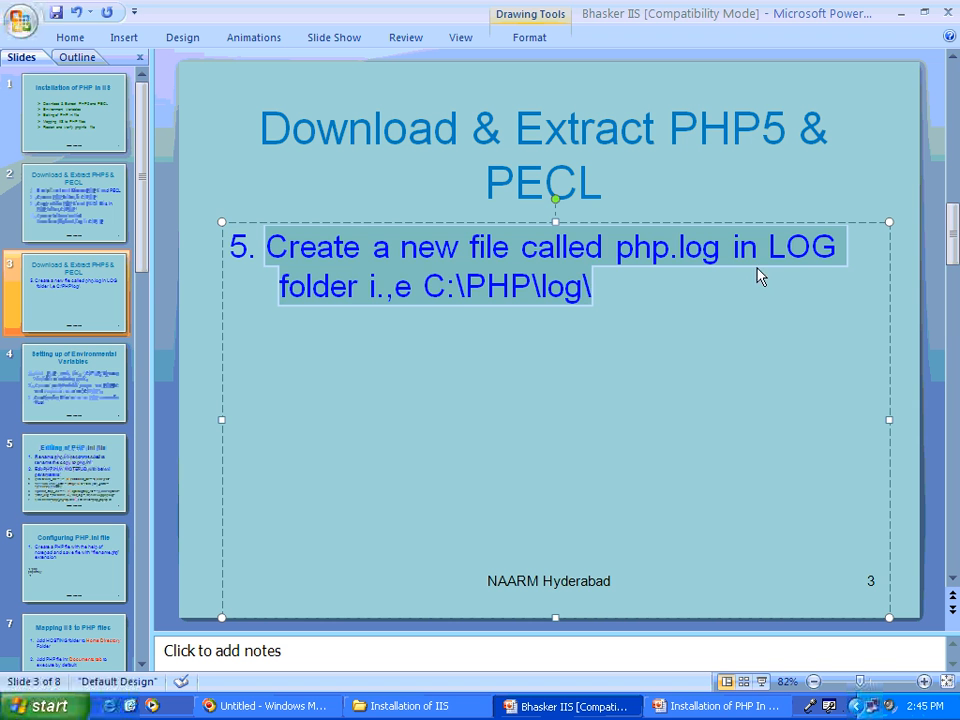
{"action": "left_click", "coordinate": [582, 298]}
{"action": "double_click", "coordinate": [451, 289]}
{"action": "left_click_drag", "start_coordinate": [587, 288], "coordinate": [597, 289]}
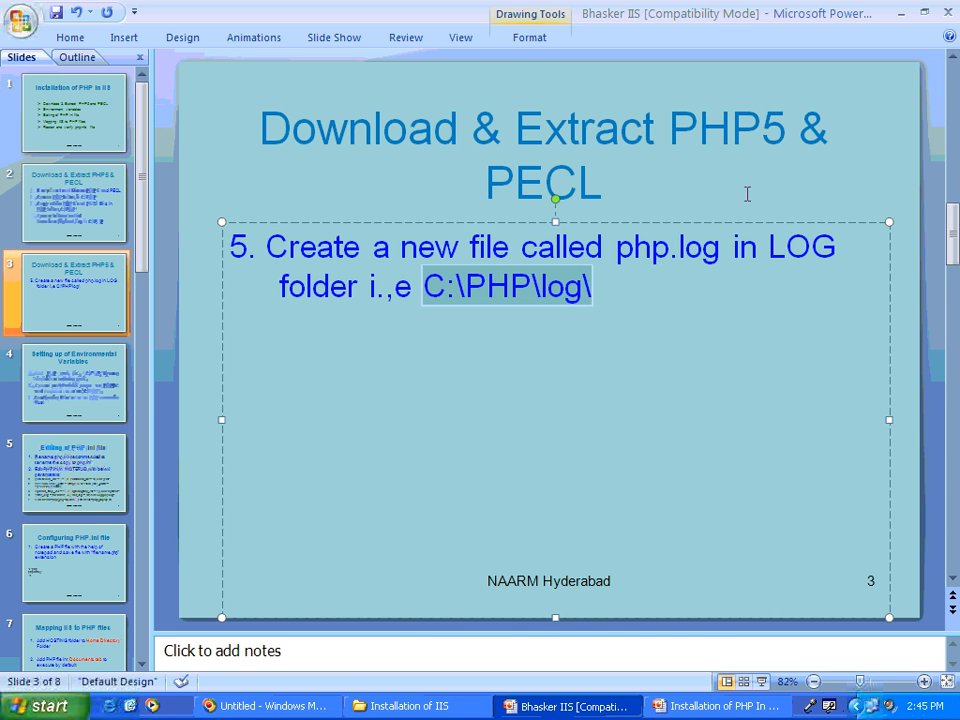
{"action": "left_click", "coordinate": [901, 13]}
- Open the C:\PHP\log folder through My Computer
{"action": "right_click", "coordinate": [43, 100]}
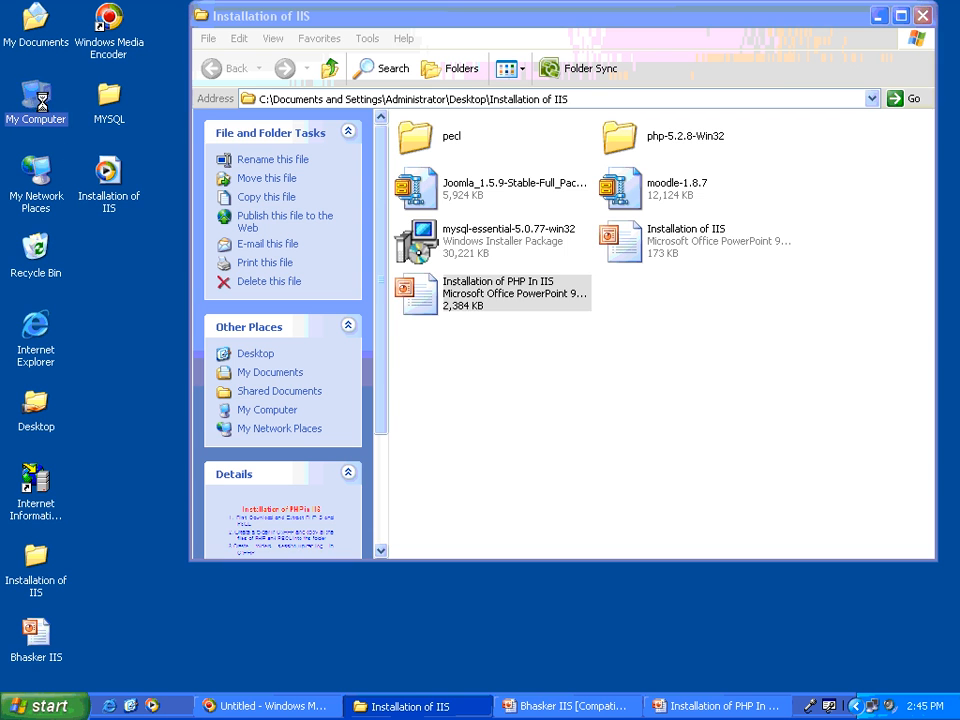
{"action": "left_click", "coordinate": [75, 113]}
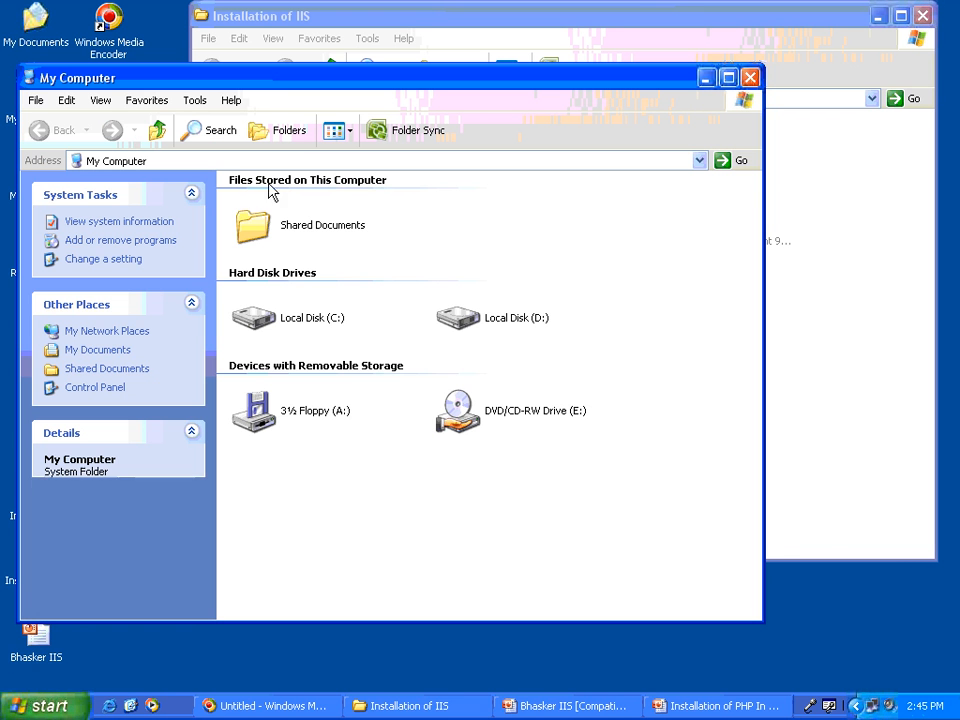
{"action": "left_click", "coordinate": [296, 317]}
{"action": "right_click", "coordinate": [258, 320]}
{"action": "left_click", "coordinate": [301, 336]}
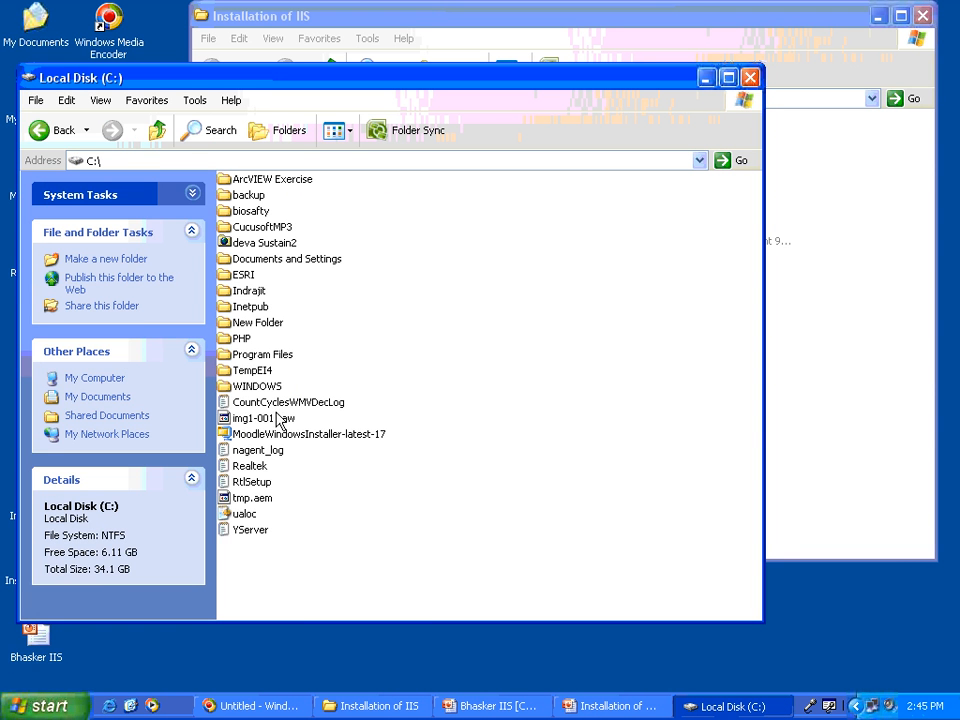
{"action": "left_click", "coordinate": [240, 338]}
{"action": "right_click", "coordinate": [243, 338]}
{"action": "left_click", "coordinate": [286, 336]}
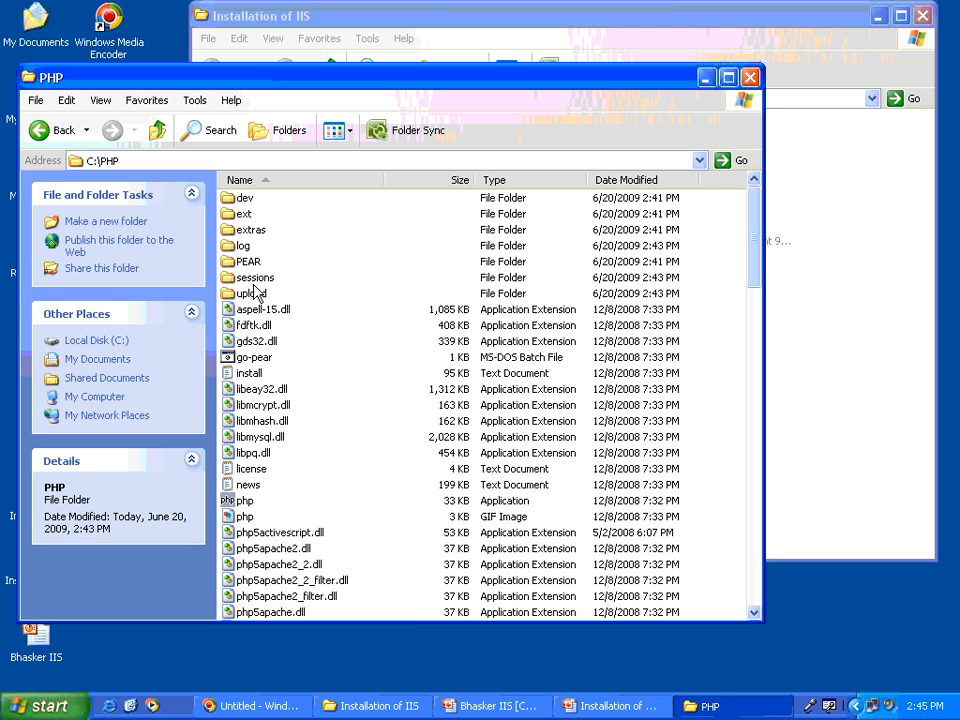
{"action": "right_click", "coordinate": [242, 247]}
{"action": "left_click", "coordinate": [258, 258]}
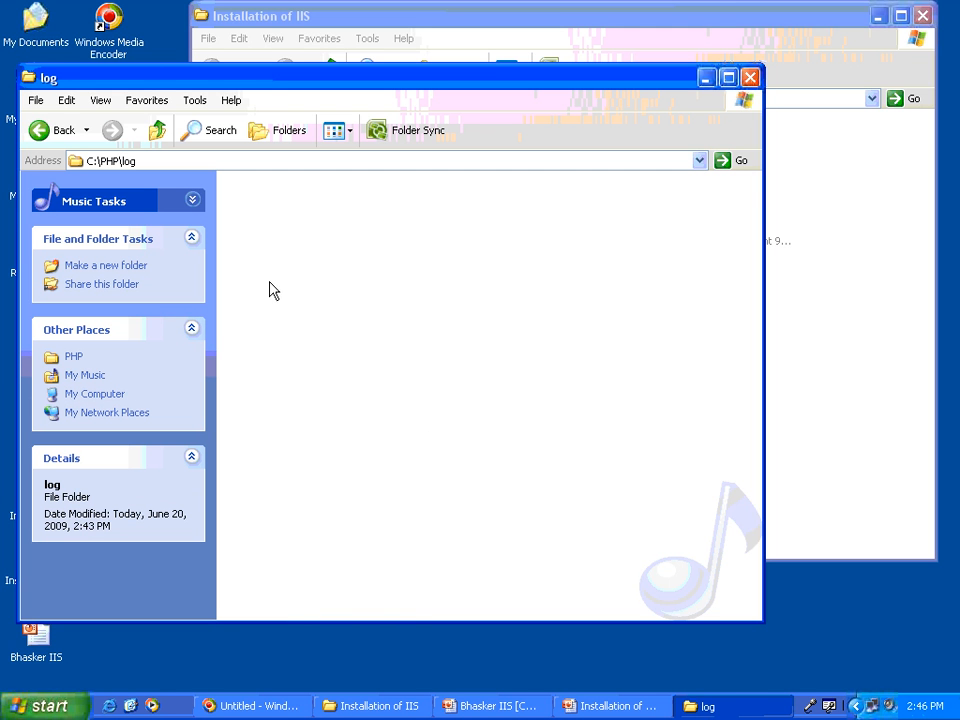
- Create a new text document with the default name in C:\PHP\log
{"action": "right_click", "coordinate": [270, 286]}
{"action": "mouse_move", "coordinate": [344, 456]}
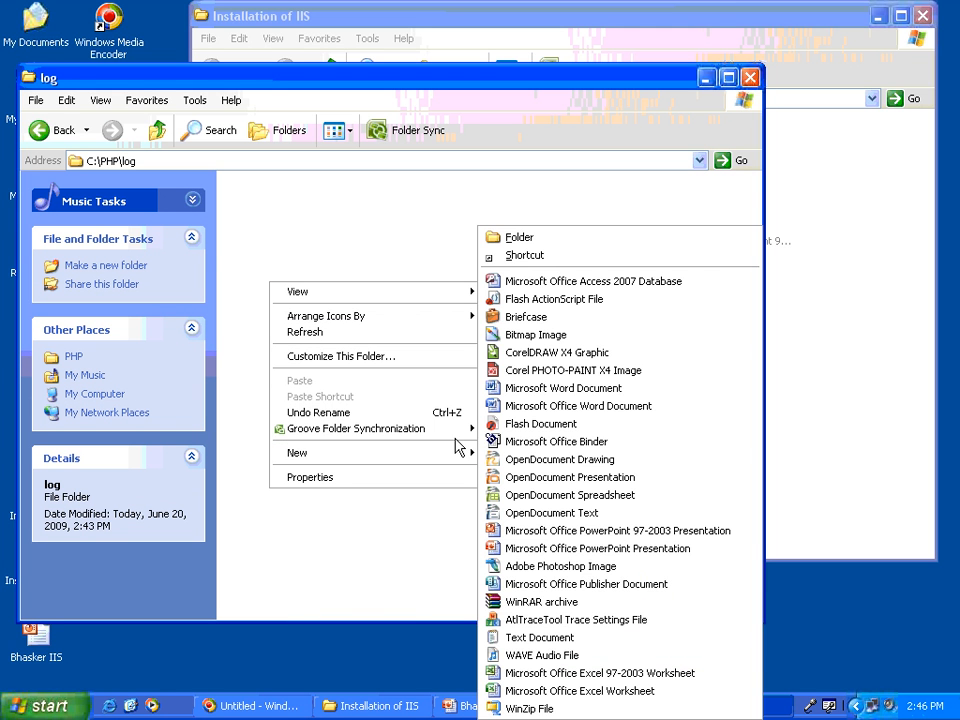
{"action": "left_click", "coordinate": [538, 637]}
{"action": "key", "text": "Return"}
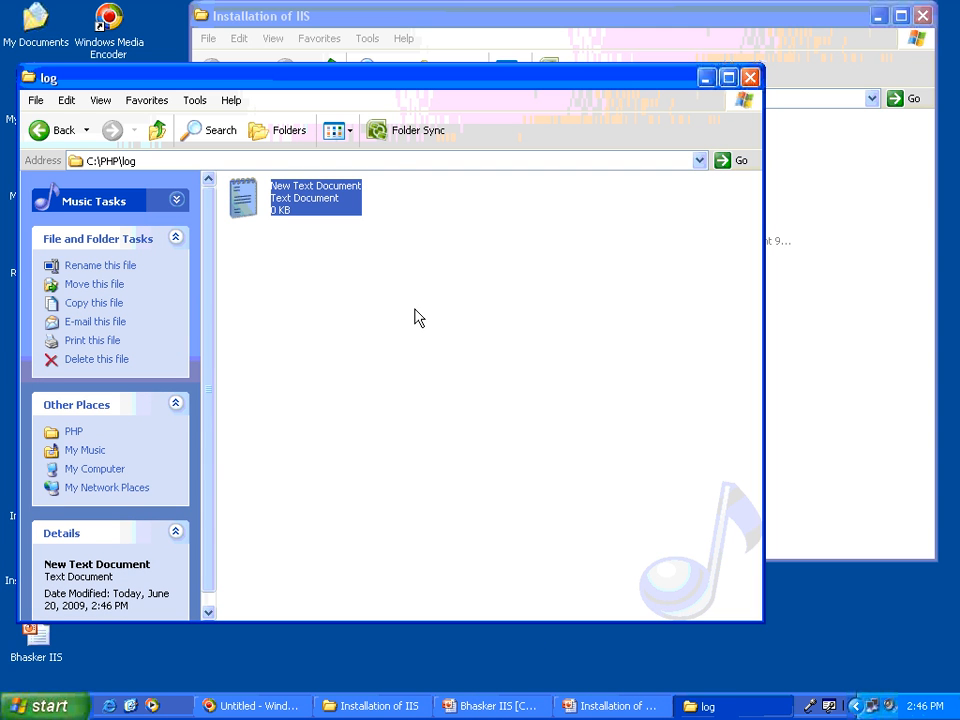
- Open the new text document in Notepad, save it as "php.log" in the log folder, and close Notepad
{"action": "right_click", "coordinate": [270, 198]}
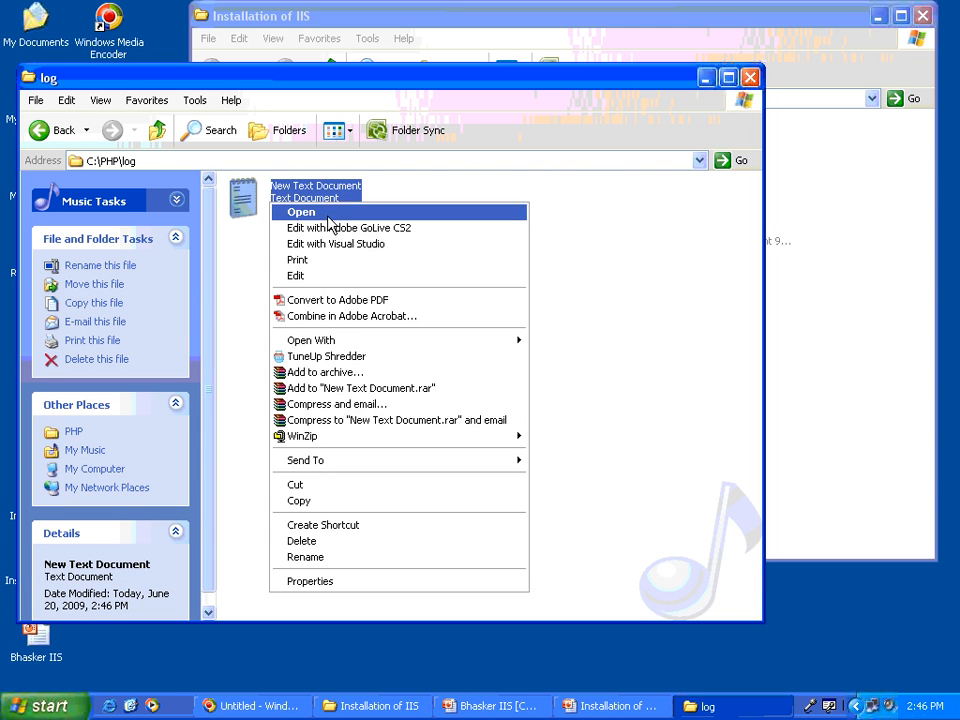
{"action": "left_click", "coordinate": [322, 213]}
{"action": "left_click", "coordinate": [154, 148]}
{"action": "left_click", "coordinate": [180, 216]}
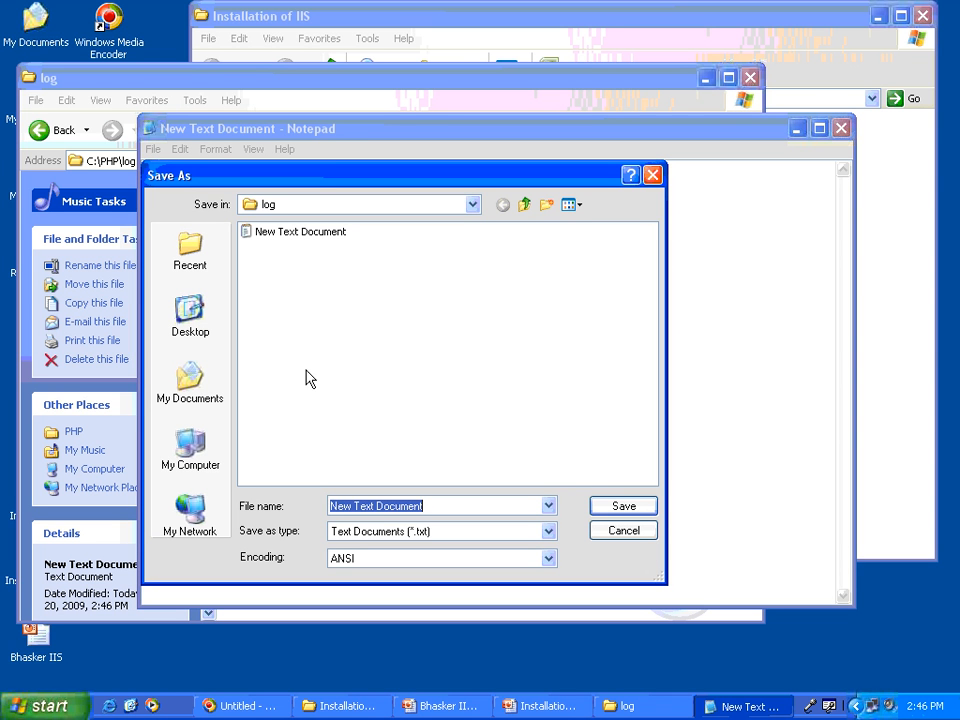
{"action": "type", "text": "\"php.log"}
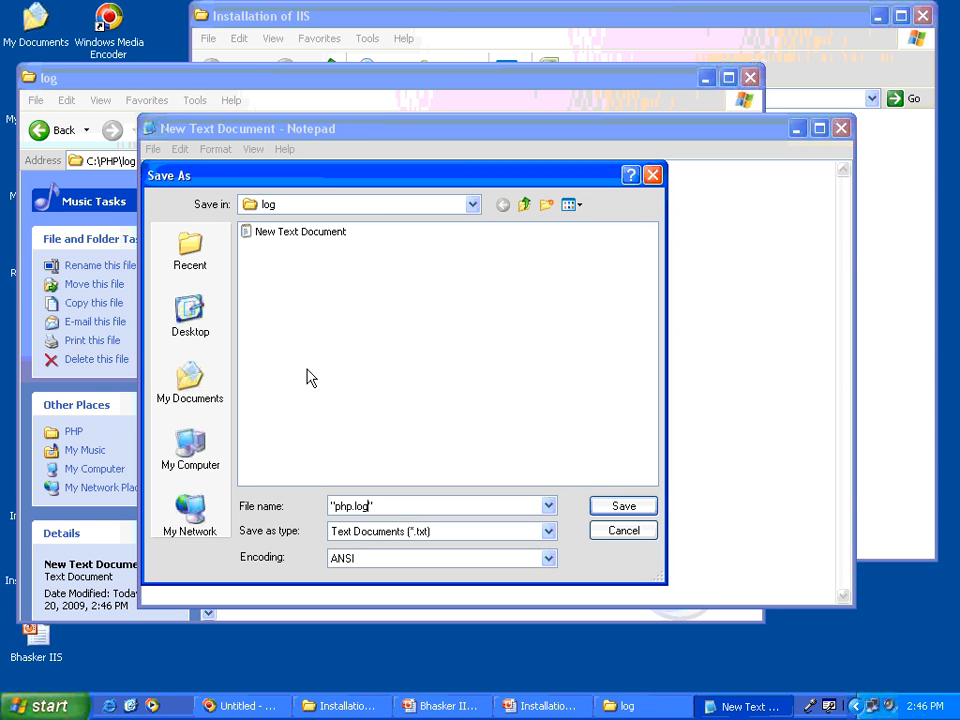
{"action": "left_click", "coordinate": [623, 508]}
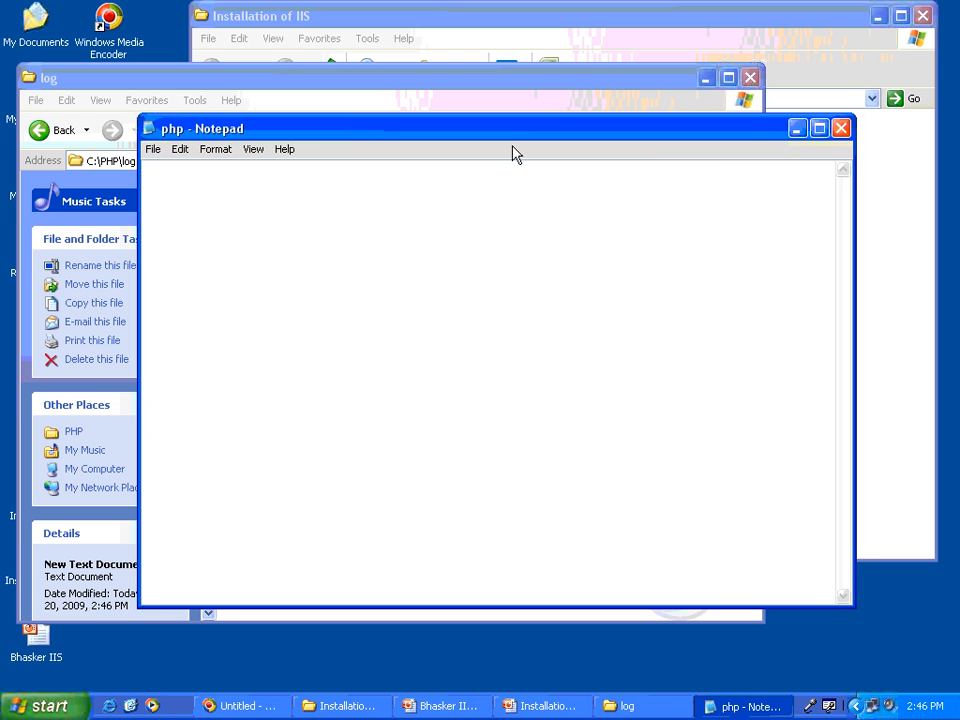
{"action": "left_click_drag", "start_coordinate": [485, 128], "coordinate": [478, 393]}
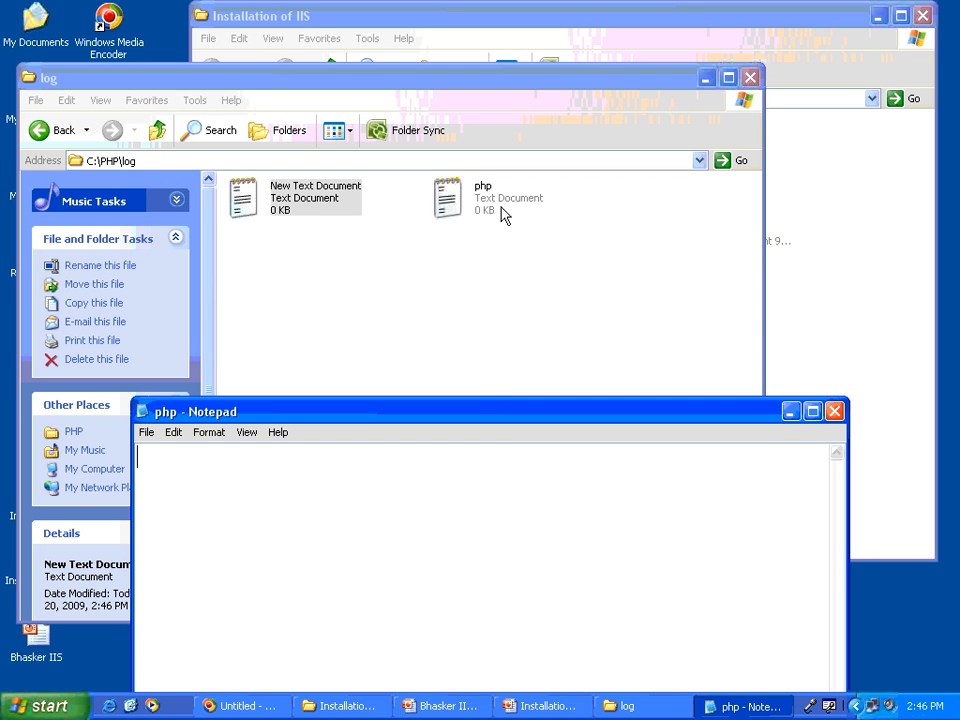
{"action": "left_click", "coordinate": [836, 414]}
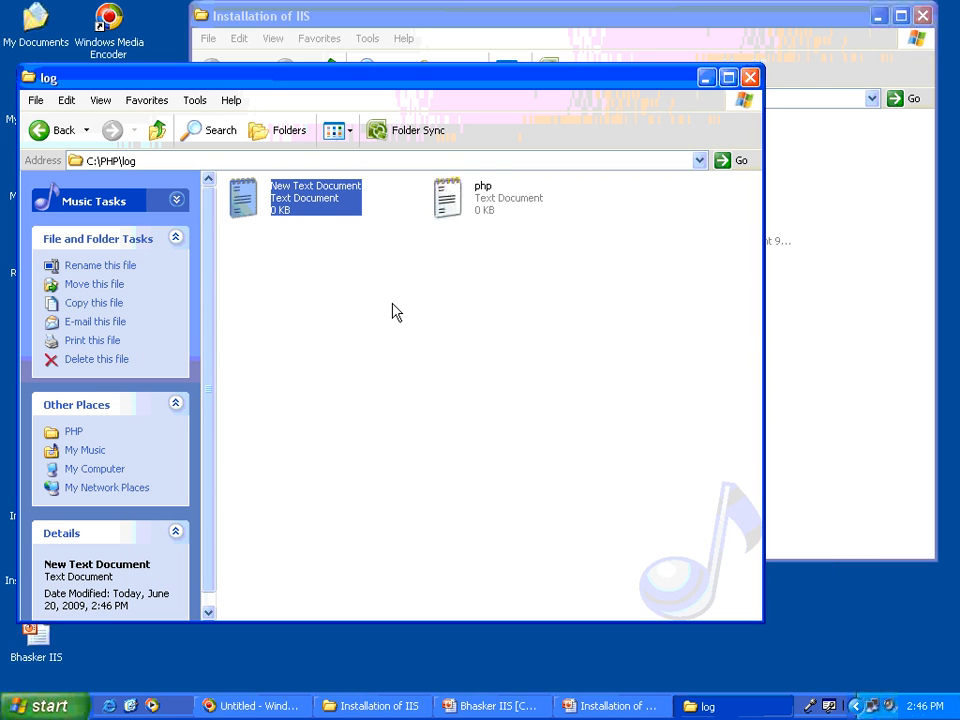
- Delete the leftover New Text Document from C:\PHP\log, keeping the php log file
{"action": "right_click", "coordinate": [248, 206]}
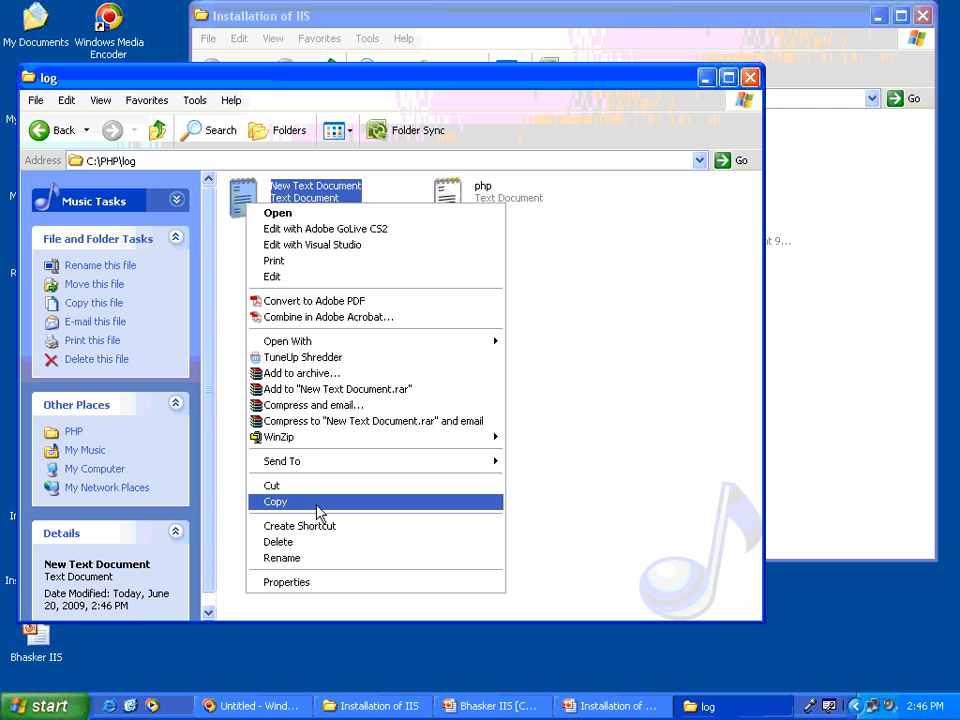
{"action": "left_click", "coordinate": [280, 542]}
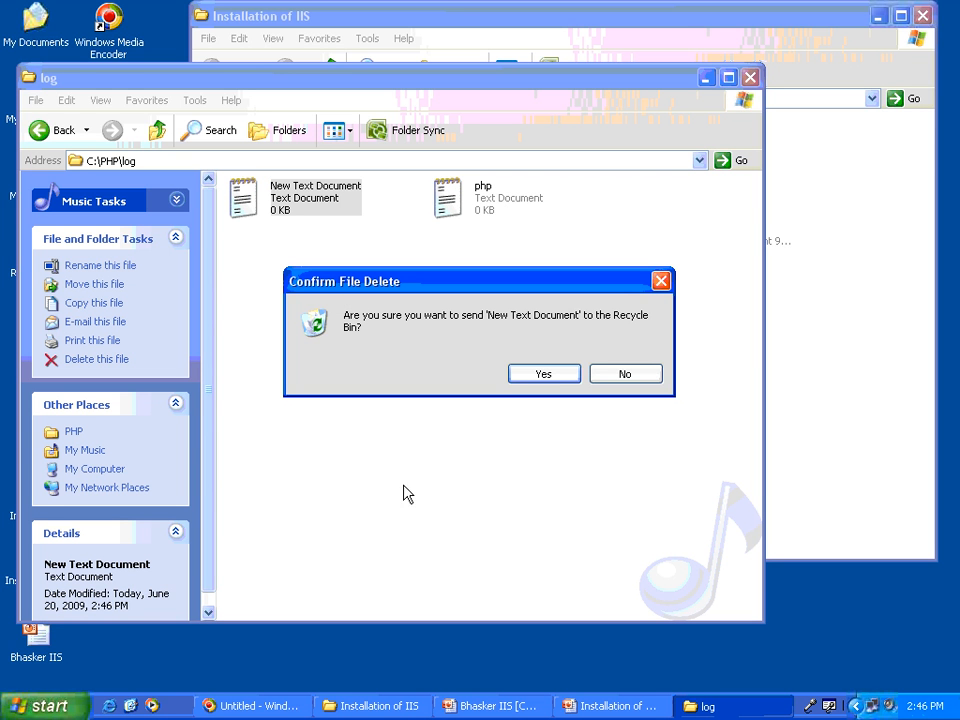
{"action": "left_click", "coordinate": [541, 376]}
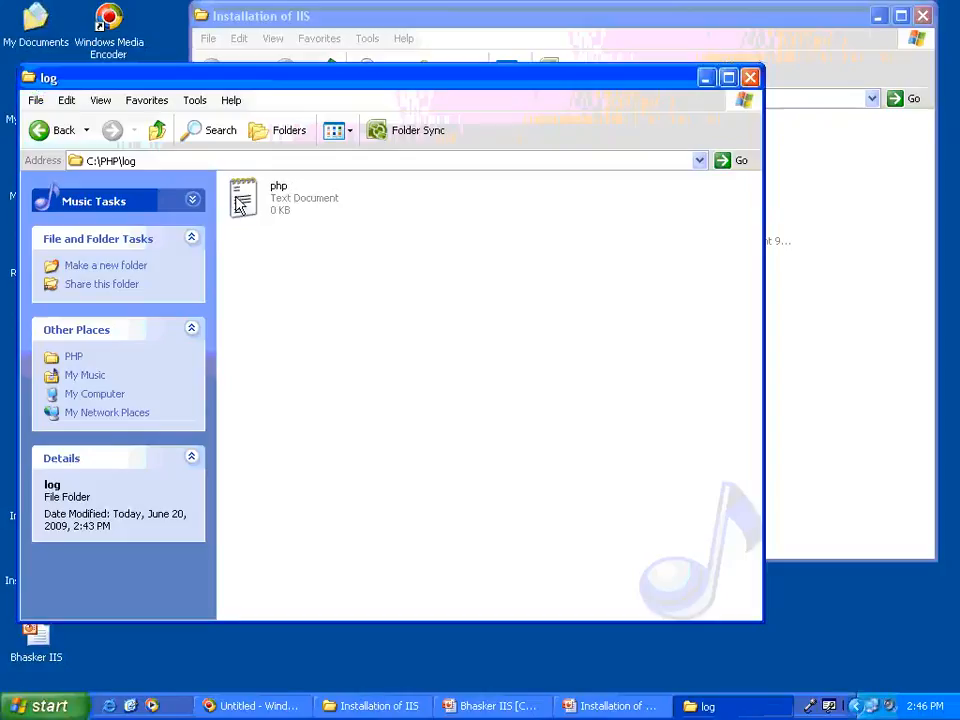
{"action": "left_click", "coordinate": [240, 204]}
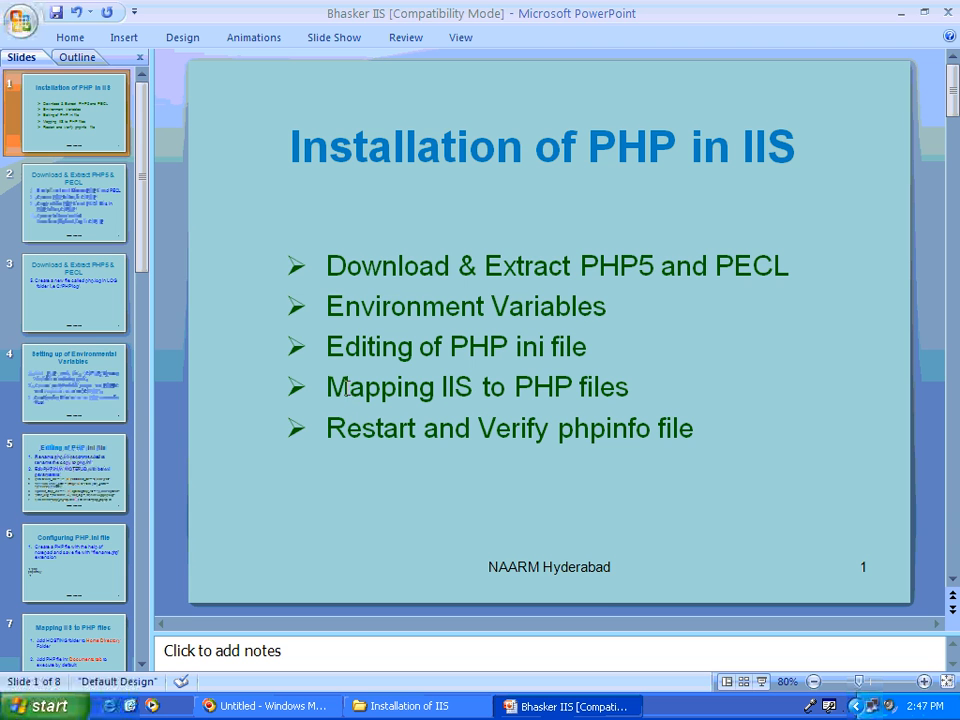
- Highlight the Environment Variables topic and the slide 4 instruction on adding C:\PHP; to the system path in PowerPoint, and return to the desktop
{"action": "left_click_drag", "start_coordinate": [326, 306], "coordinate": [586, 305]}
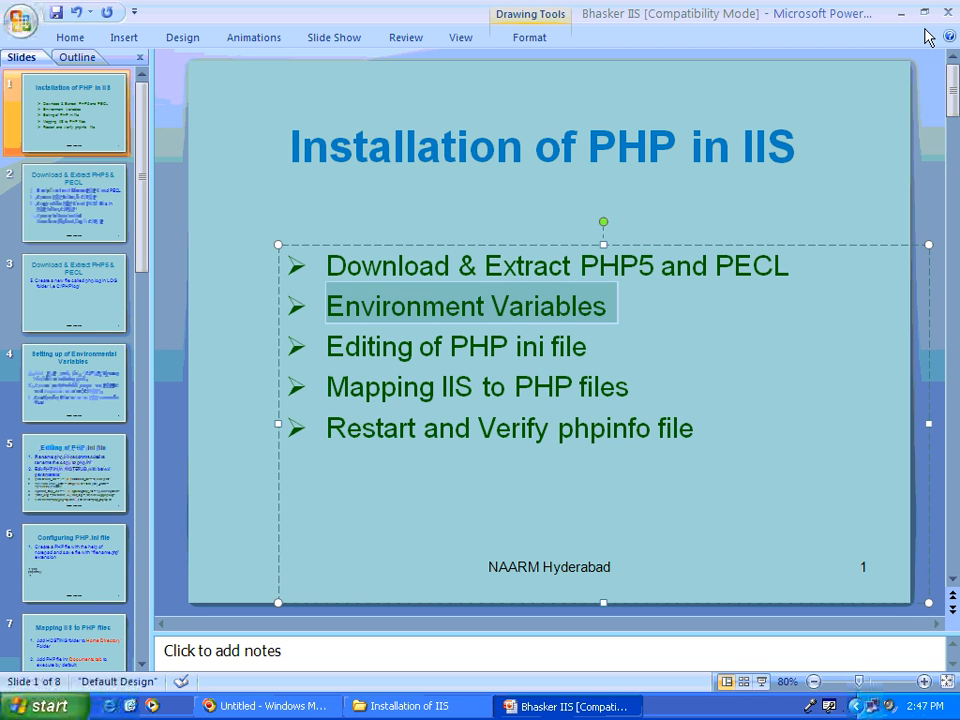
{"action": "left_click", "coordinate": [70, 370]}
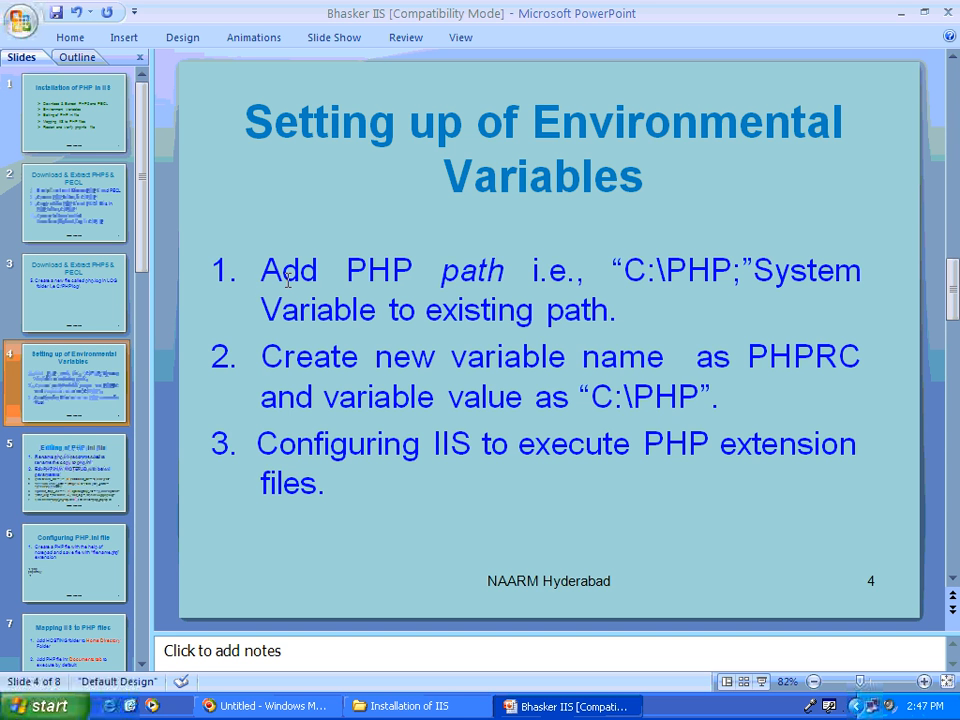
{"action": "left_click_drag", "start_coordinate": [262, 268], "coordinate": [615, 294]}
{"action": "left_click", "coordinate": [903, 13]}
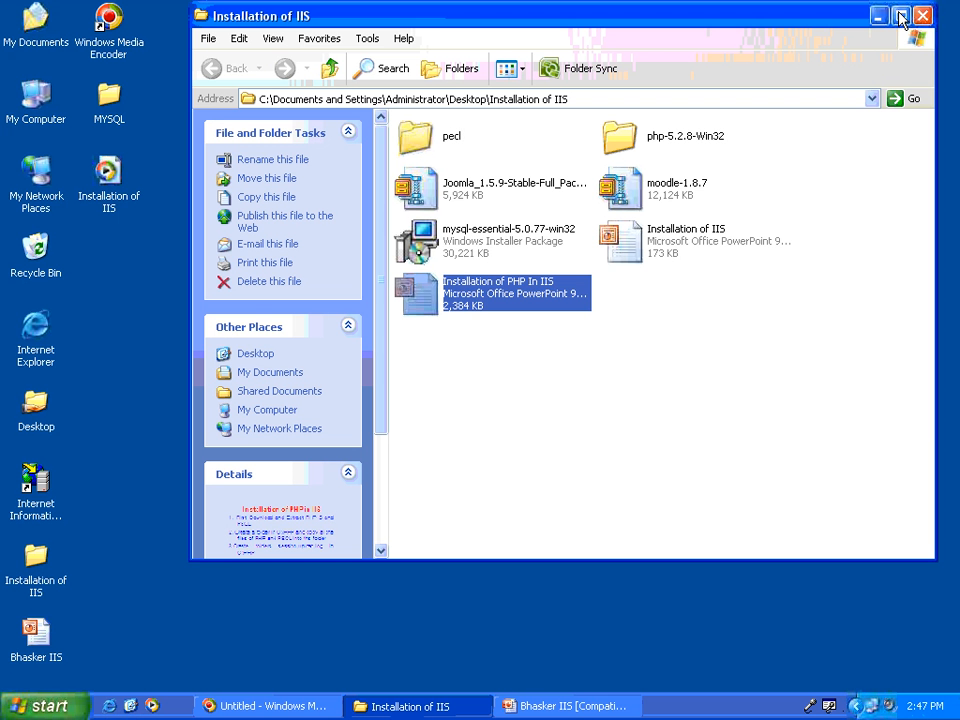
- Open the Environment Variables dialog from the advanced system properties of My Computer
{"action": "right_click", "coordinate": [46, 100]}
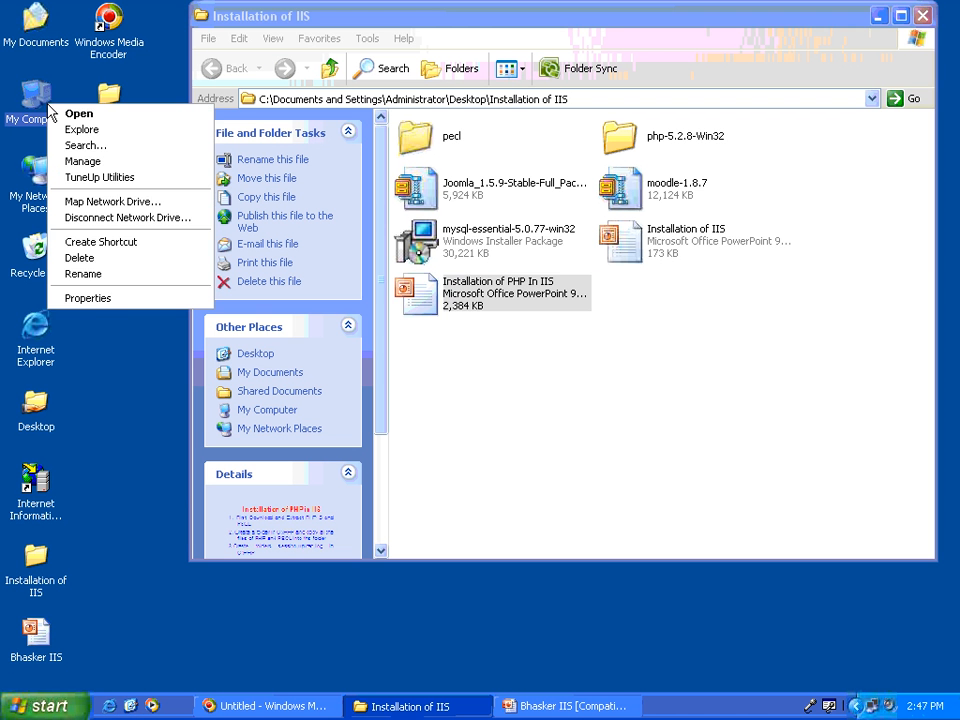
{"action": "left_click", "coordinate": [88, 299]}
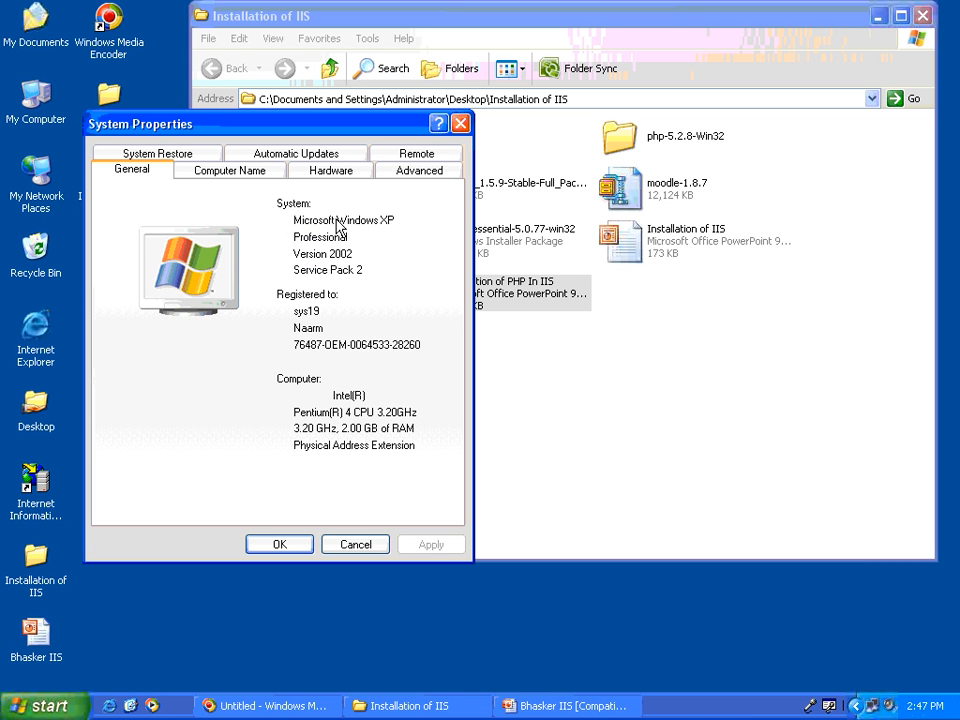
{"action": "left_click", "coordinate": [410, 171]}
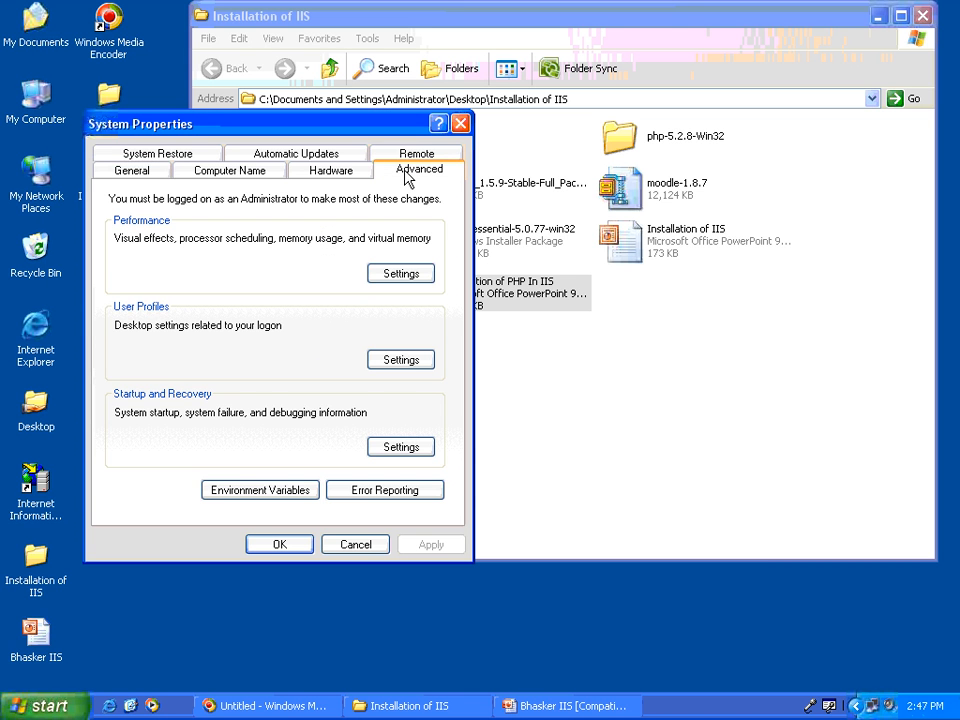
{"action": "left_click", "coordinate": [243, 492]}
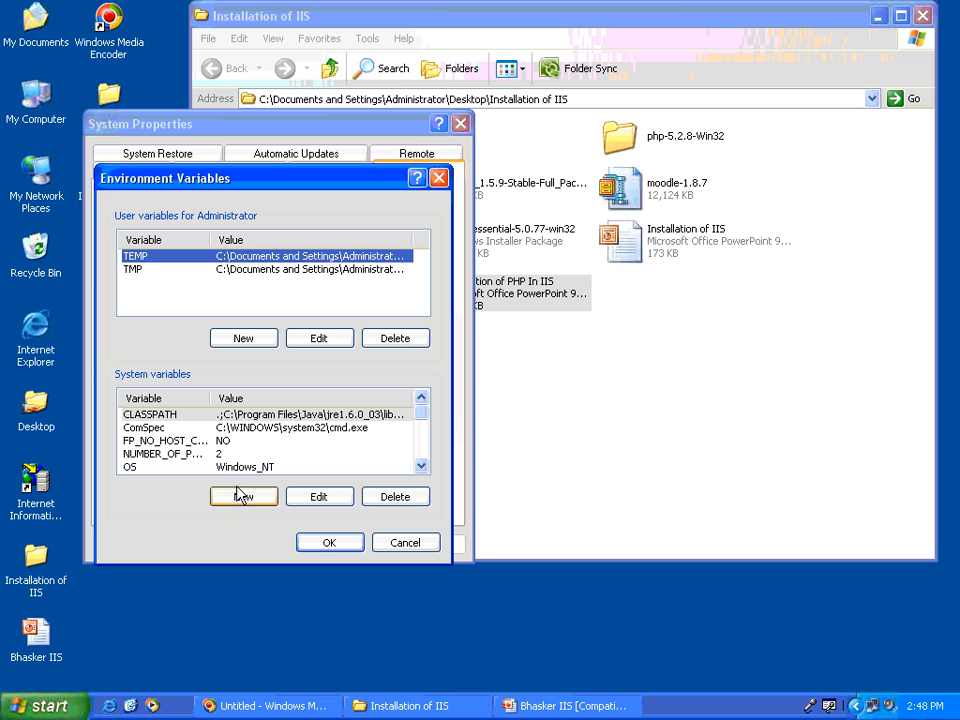
- Append ";c:\PHP;" to the end of the existing Path system variable's value
{"action": "left_click", "coordinate": [162, 433]}
{"action": "scroll", "coordinate": [163, 440], "scroll_direction": "down", "scroll_amount": 1}
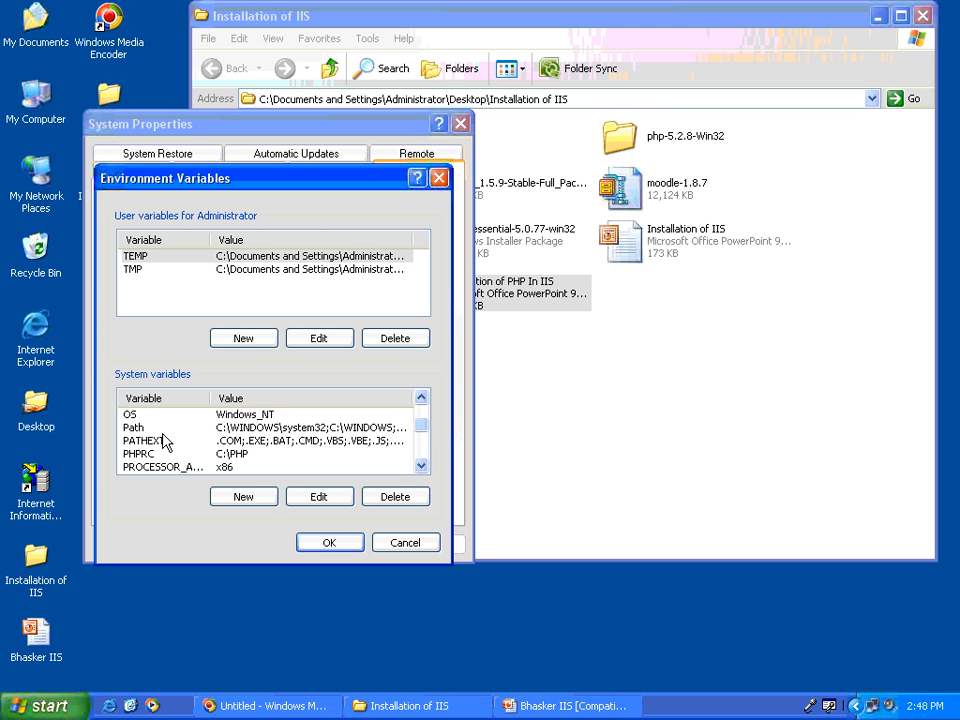
{"action": "left_click", "coordinate": [174, 430]}
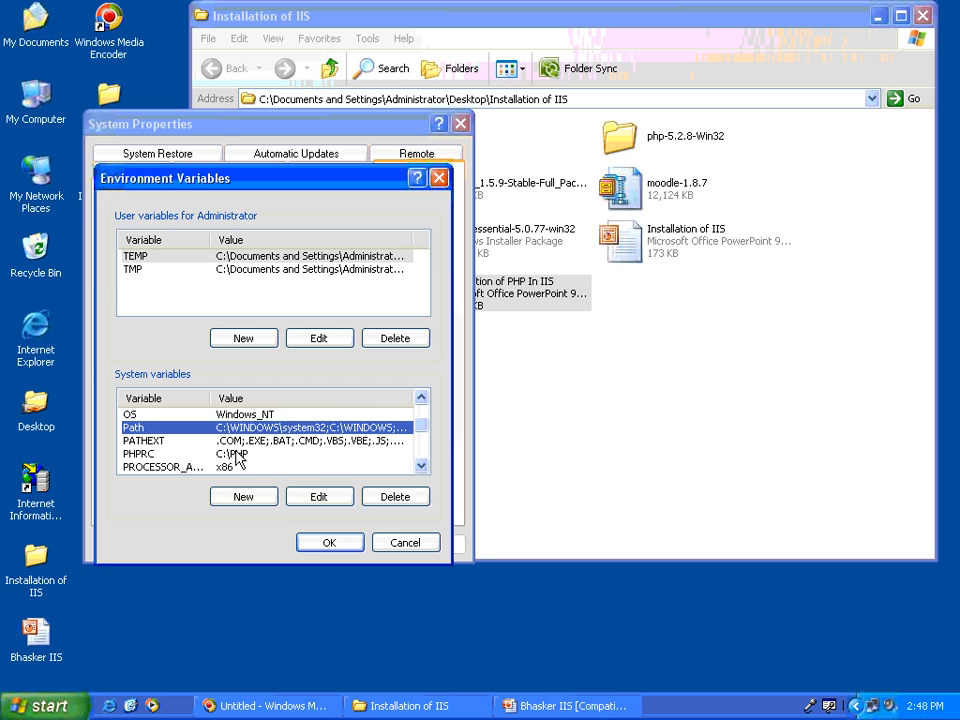
{"action": "left_click", "coordinate": [320, 499]}
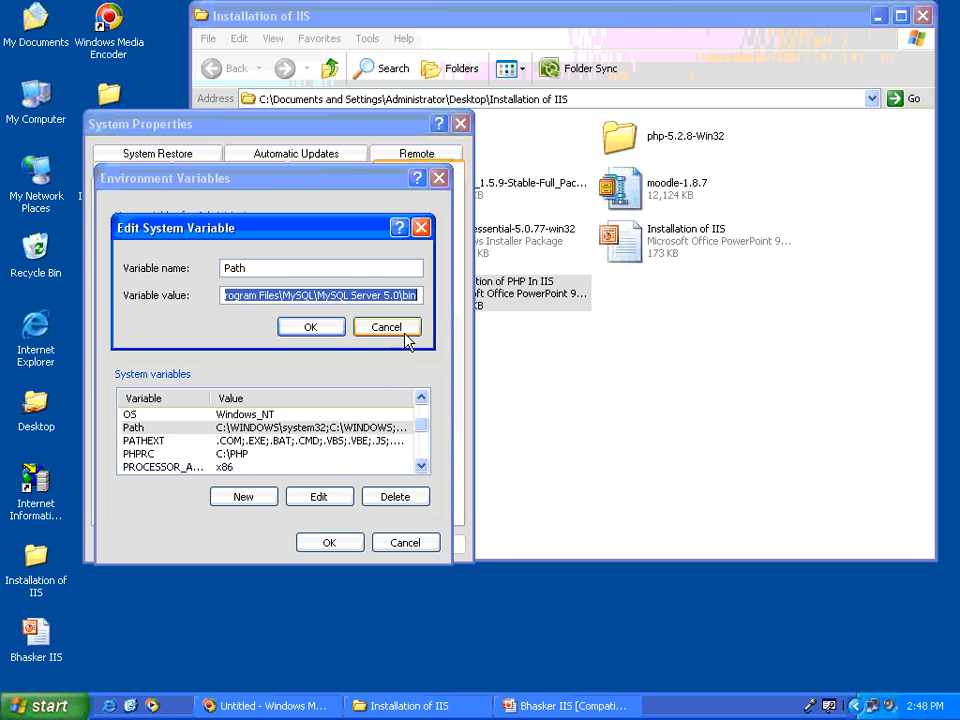
{"action": "key", "text": "End"}
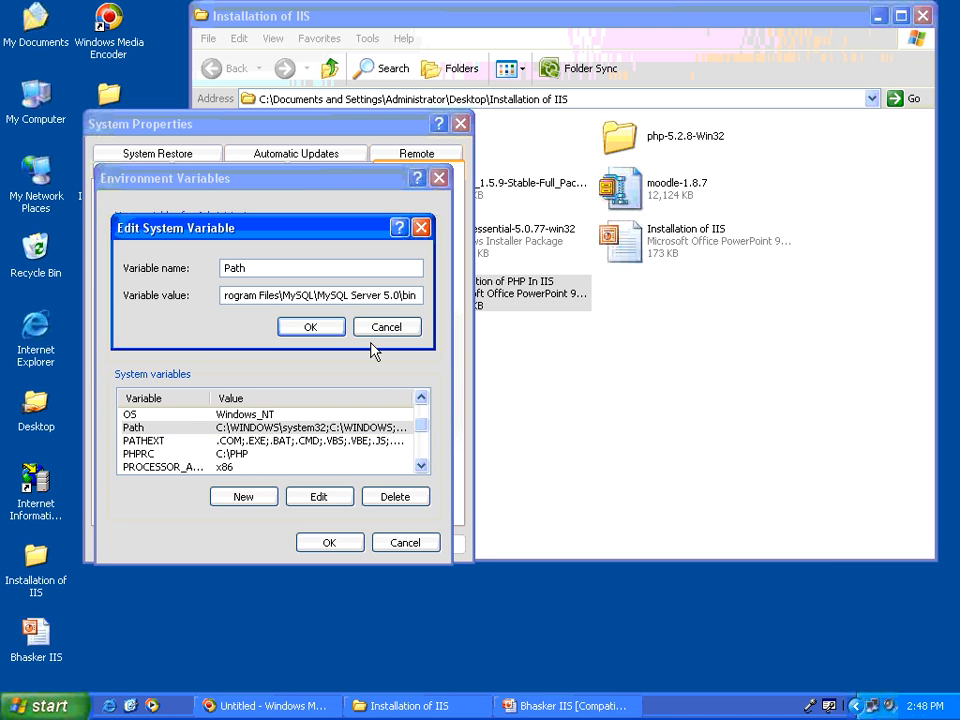
{"action": "type", "text": ";"}
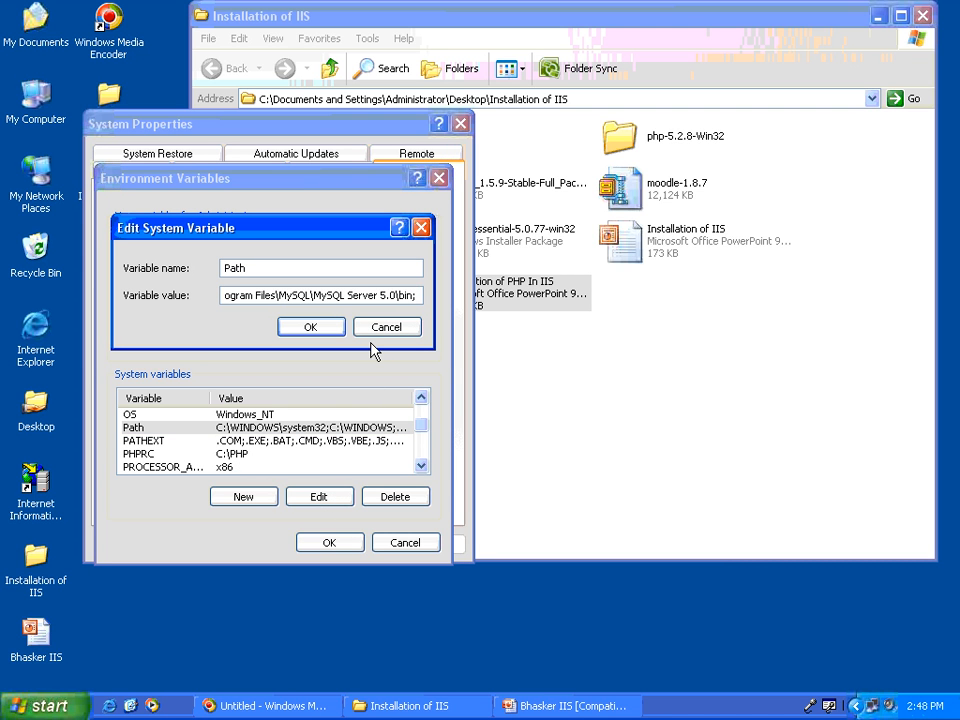
{"action": "type", "text": "c:\\PHP"}
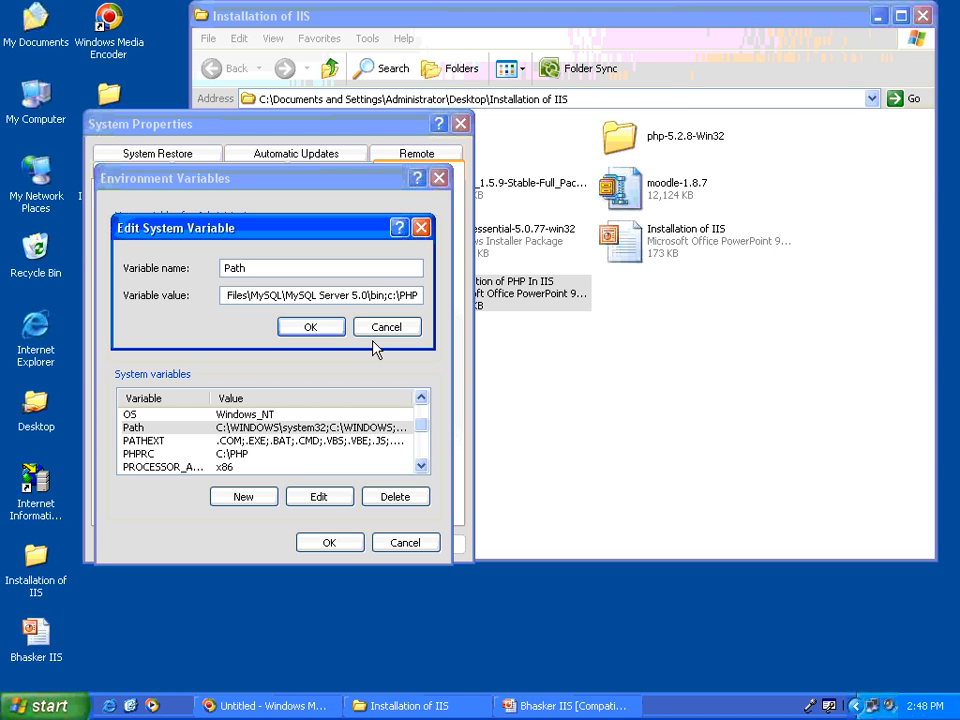
{"action": "type", "text": ";"}
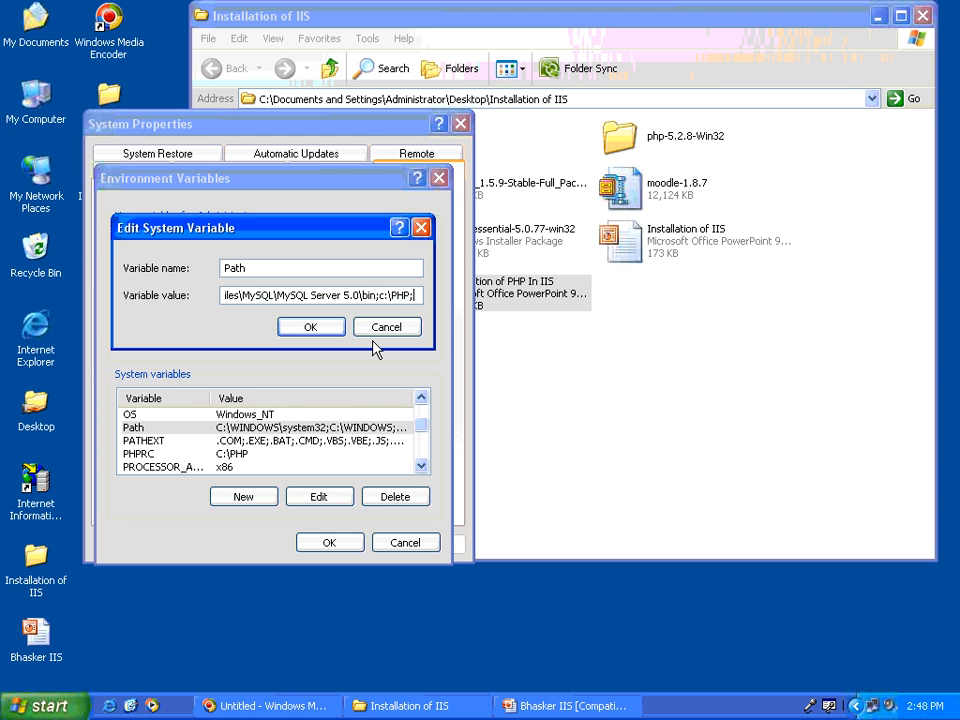
{"action": "left_click", "coordinate": [307, 336]}
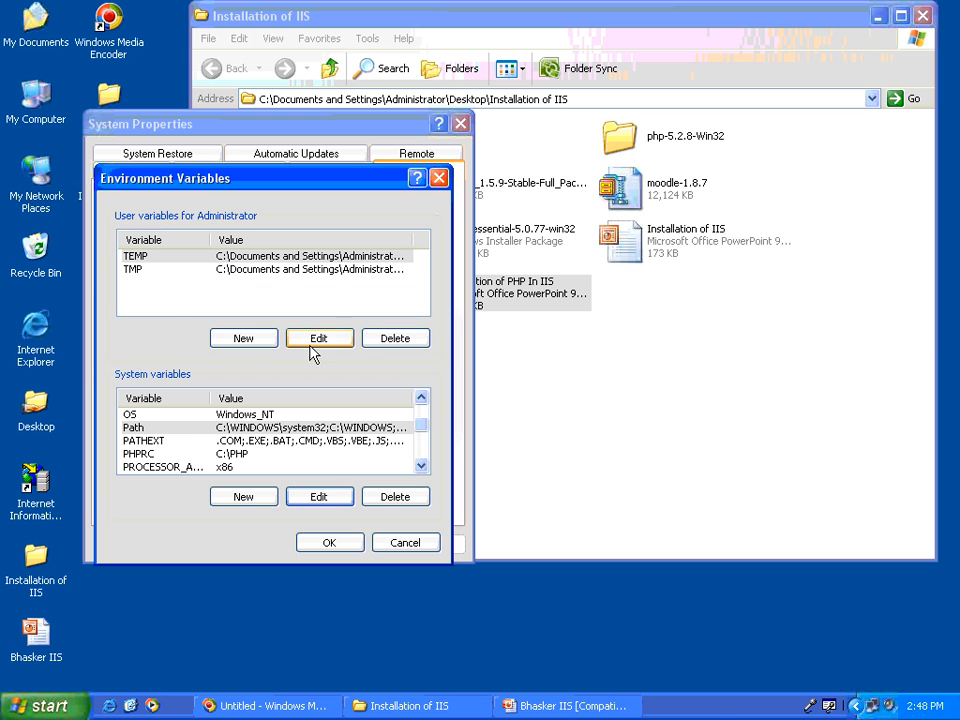
- Confirm the Environment Variables and System Properties dialogs, and close the Installation of IIS folder
{"action": "left_click", "coordinate": [332, 542]}
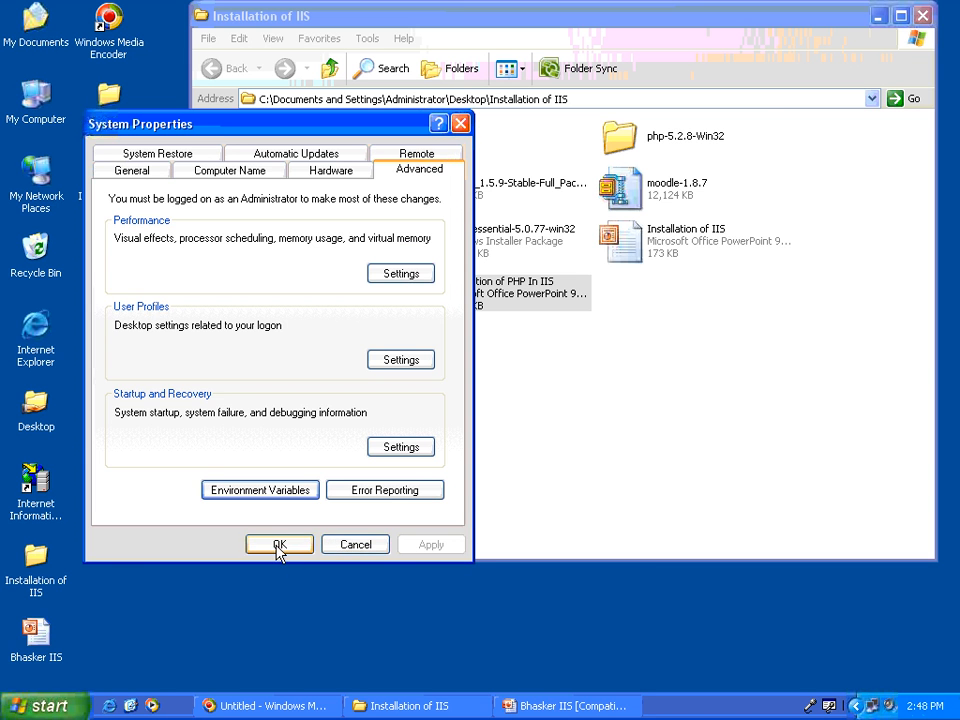
{"action": "left_click", "coordinate": [281, 546]}
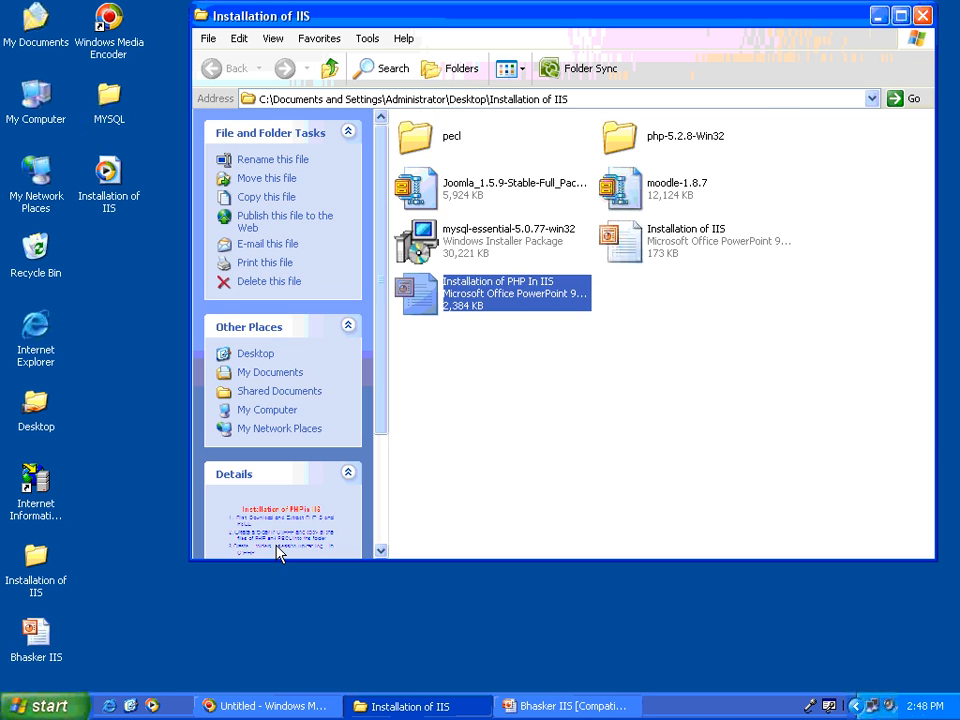
{"action": "left_click", "coordinate": [925, 20]}
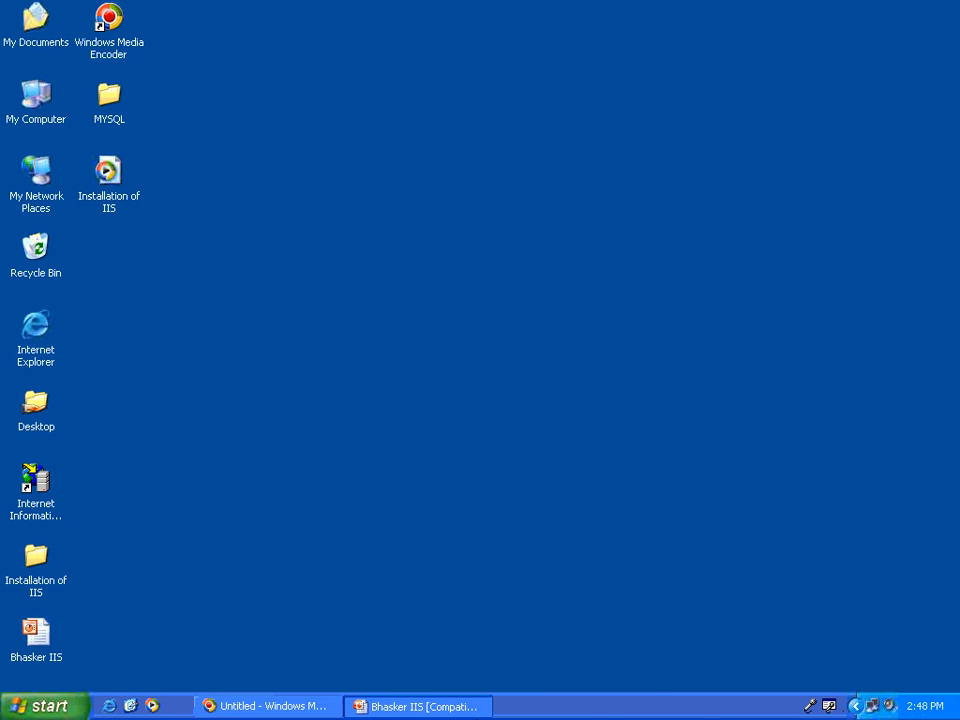
- Highlight slide 4's instruction on creating the PHPRC variable with value C:\PHP in PowerPoint, and return to the desktop
{"action": "left_click", "coordinate": [420, 706]}
{"action": "left_click_drag", "start_coordinate": [262, 360], "coordinate": [712, 390]}
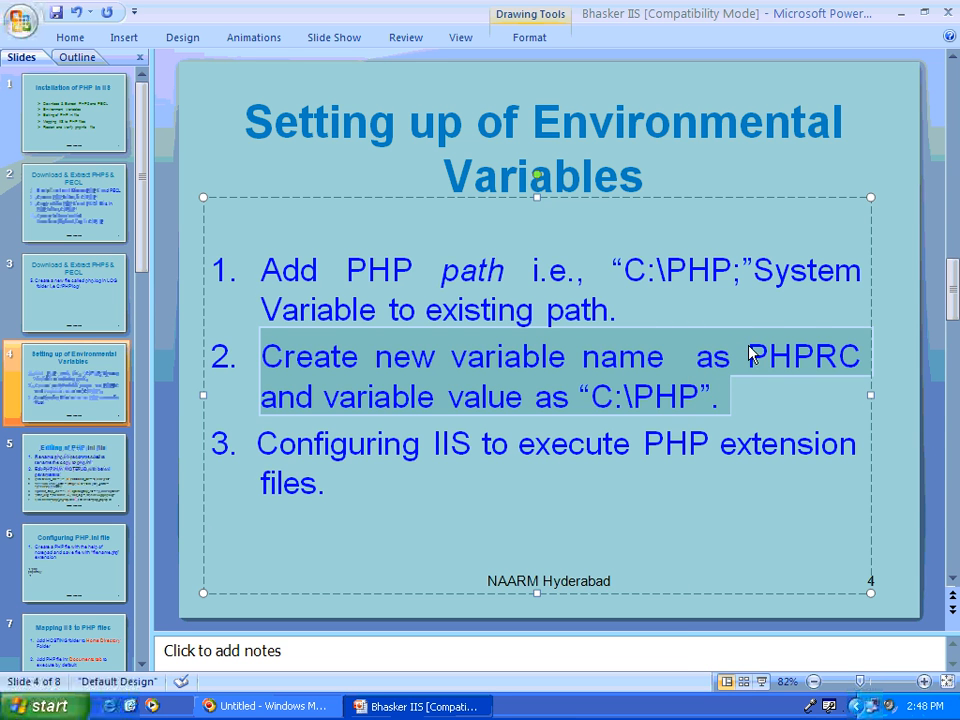
{"action": "left_click_drag", "start_coordinate": [748, 356], "coordinate": [861, 354]}
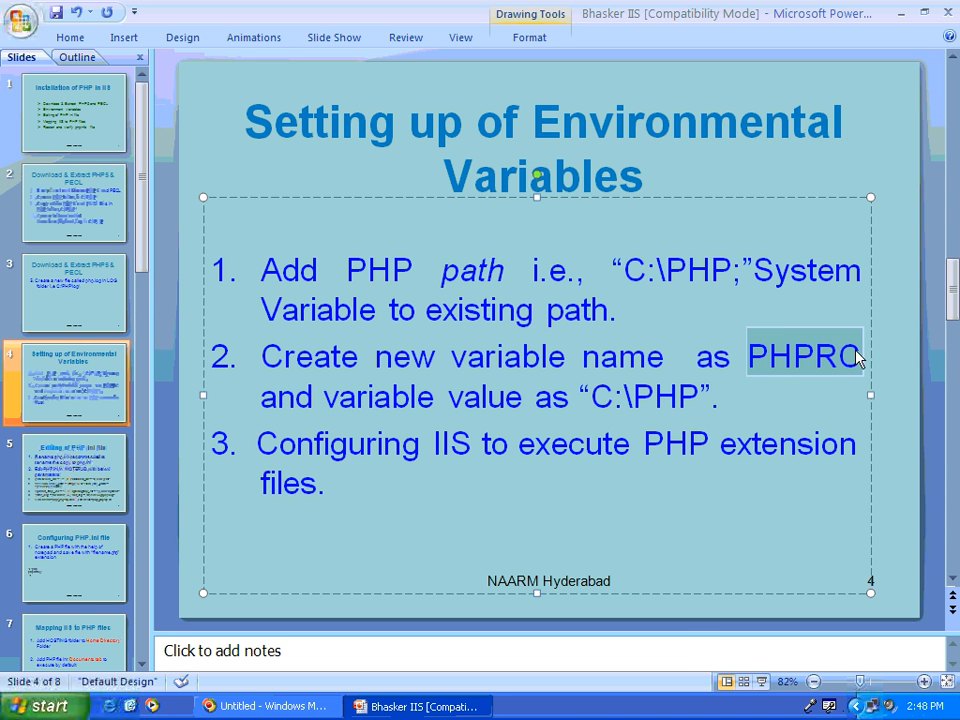
{"action": "left_click_drag", "start_coordinate": [578, 396], "coordinate": [711, 403]}
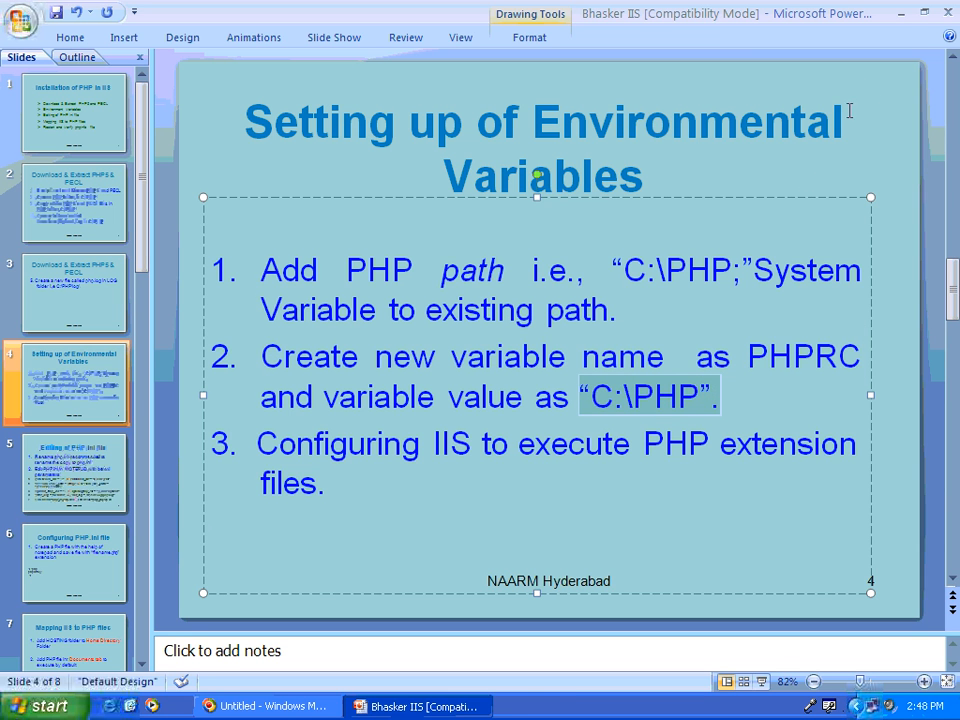
{"action": "left_click", "coordinate": [901, 13]}
- Reopen the Environment Variables dialog from the advanced system properties of My Computer
{"action": "right_click", "coordinate": [40, 112]}
{"action": "left_click", "coordinate": [70, 300]}
{"action": "left_click", "coordinate": [437, 237]}
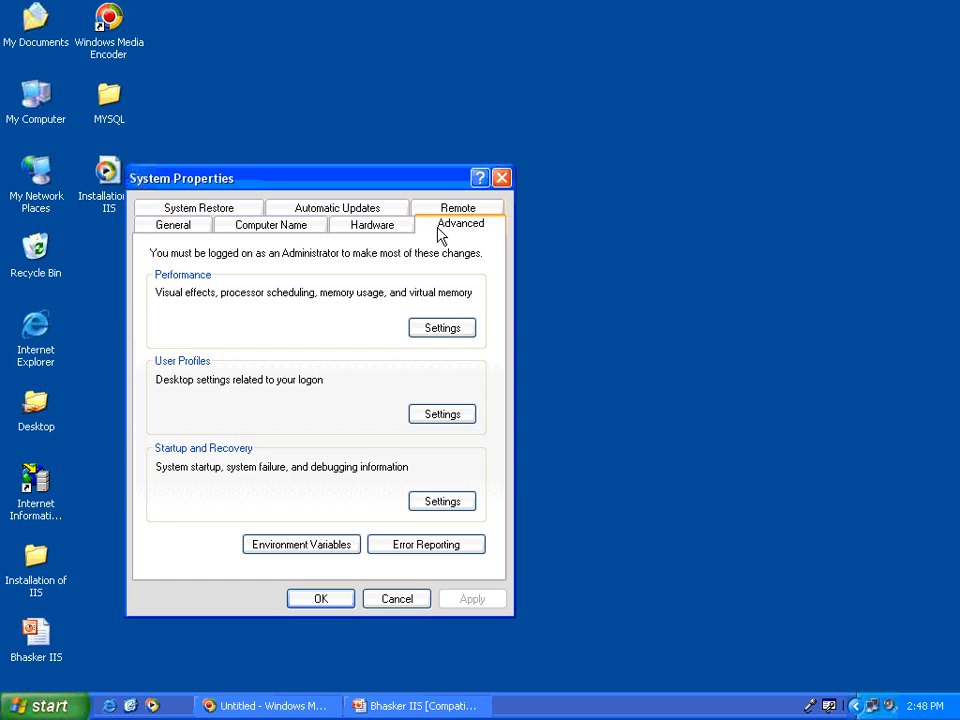
{"action": "left_click", "coordinate": [289, 545]}
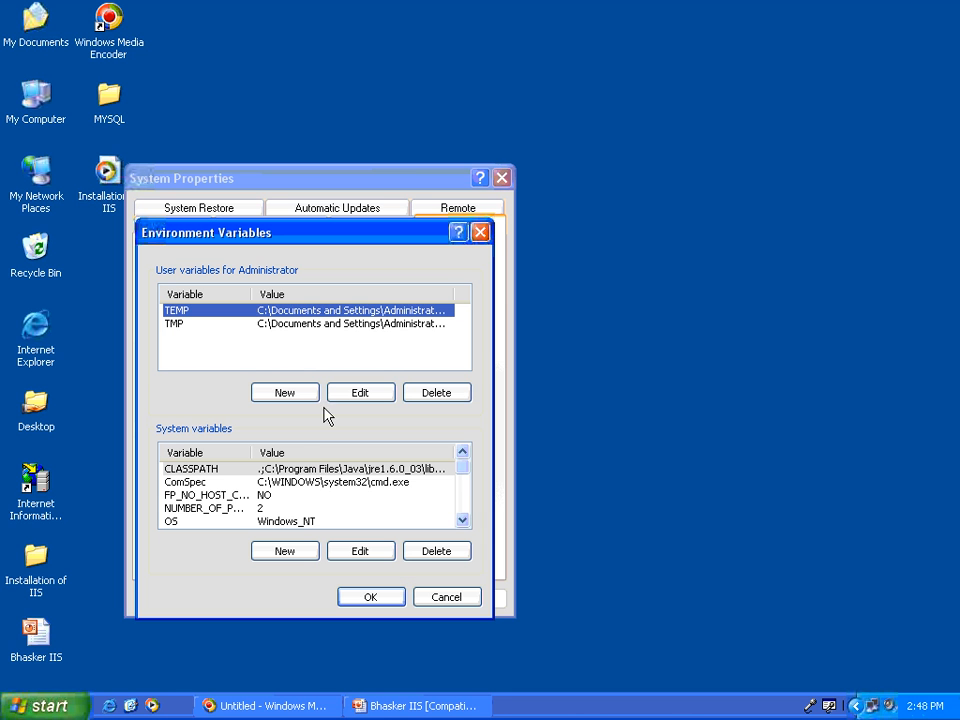
- Create a new system variable named PHPRC with the value c:\PHP, and confirm all open dialogs
{"action": "left_click", "coordinate": [289, 551]}
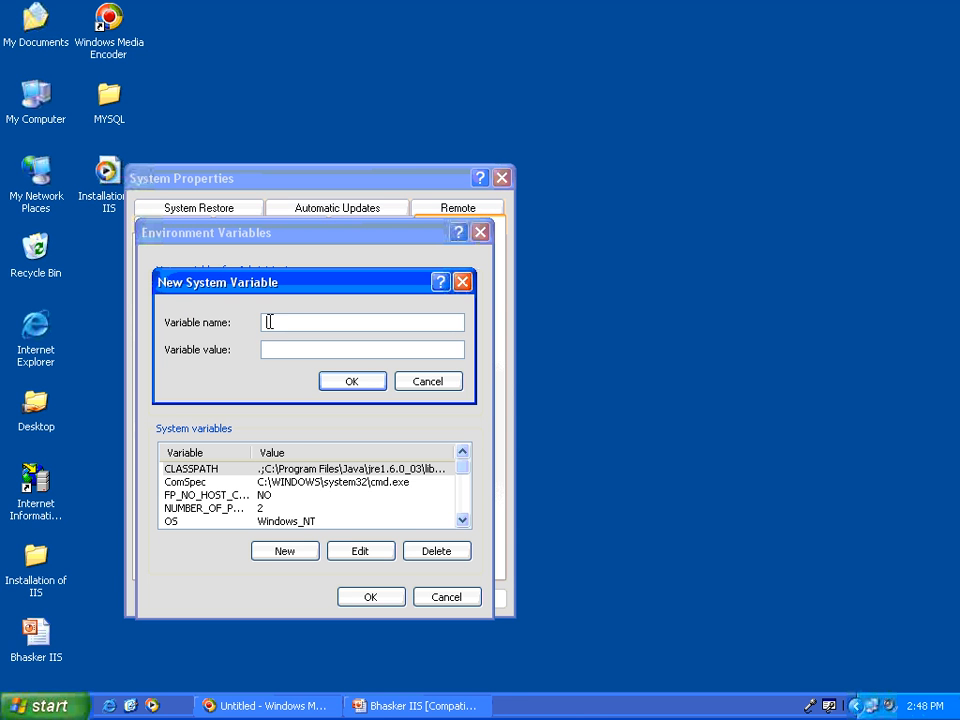
{"action": "type", "text": "PHPRC"}
{"action": "key", "text": "Tab"}
{"action": "type", "text": "c:\\PHP"}
{"action": "left_click", "coordinate": [355, 386]}
{"action": "left_click", "coordinate": [360, 597]}
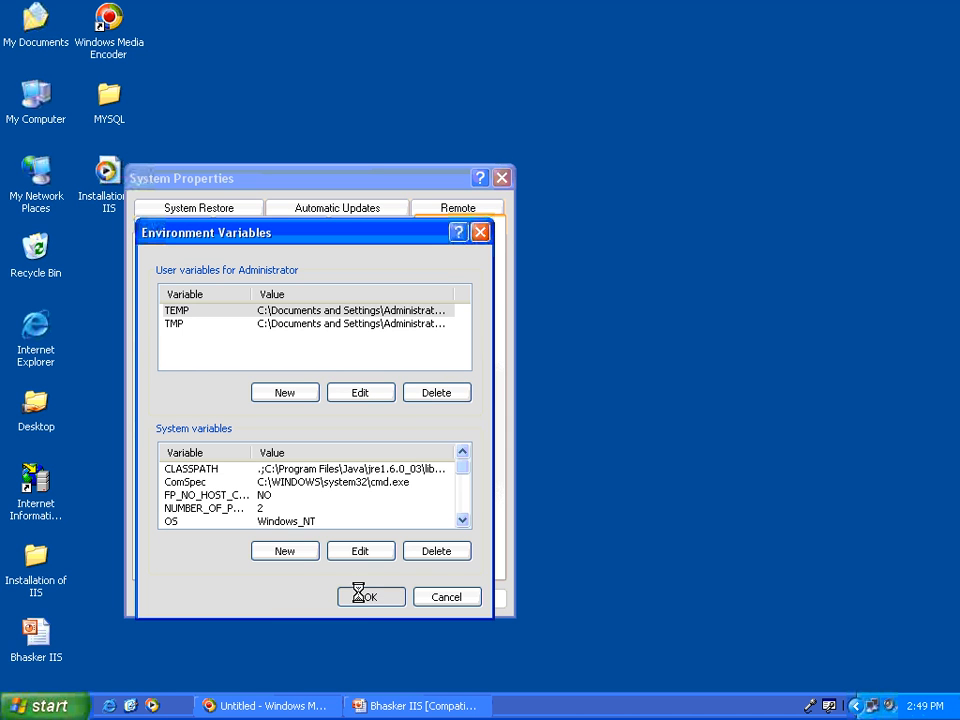
{"action": "left_click", "coordinate": [321, 598]}
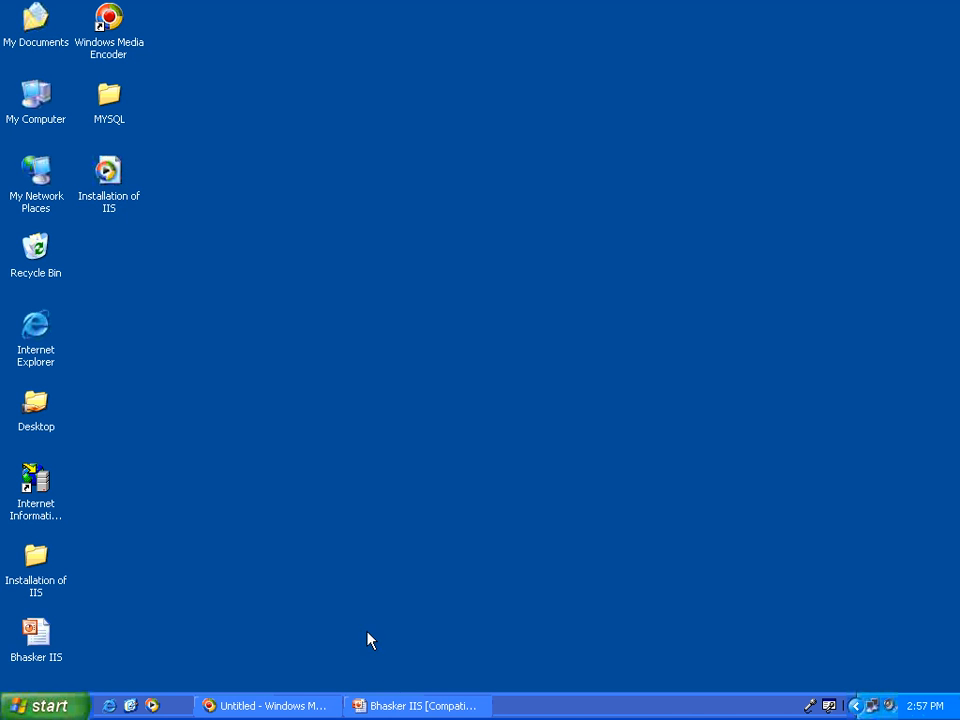
- Highlight slide 4's instruction on configuring IIS to execute PHP extension files in PowerPoint, and return to the desktop
{"action": "left_click", "coordinate": [394, 704]}
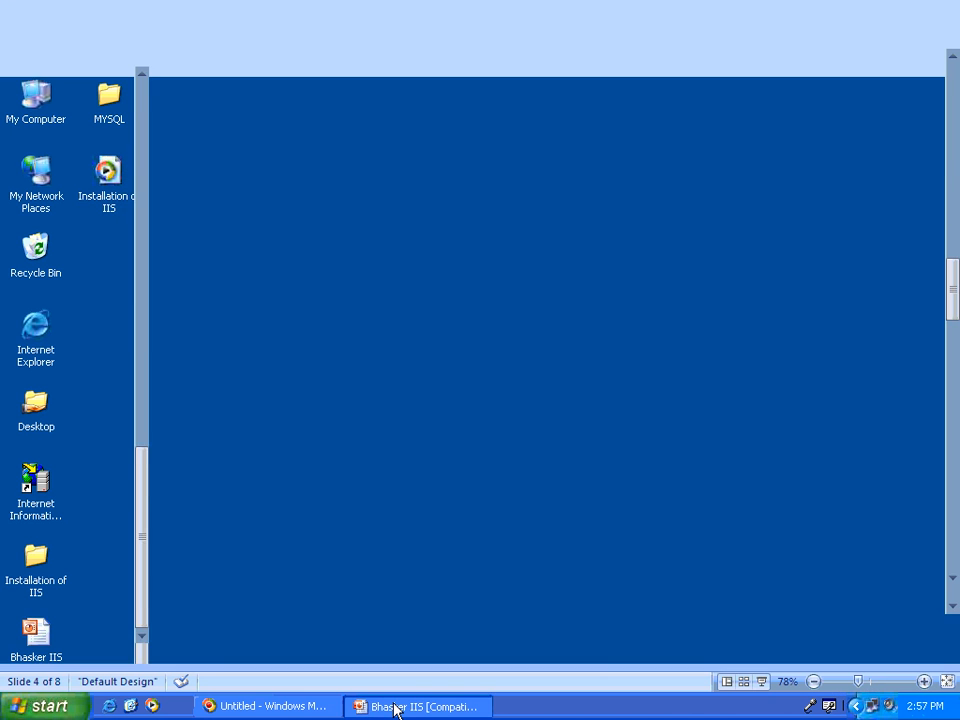
{"action": "left_click_drag", "start_coordinate": [253, 438], "coordinate": [361, 487]}
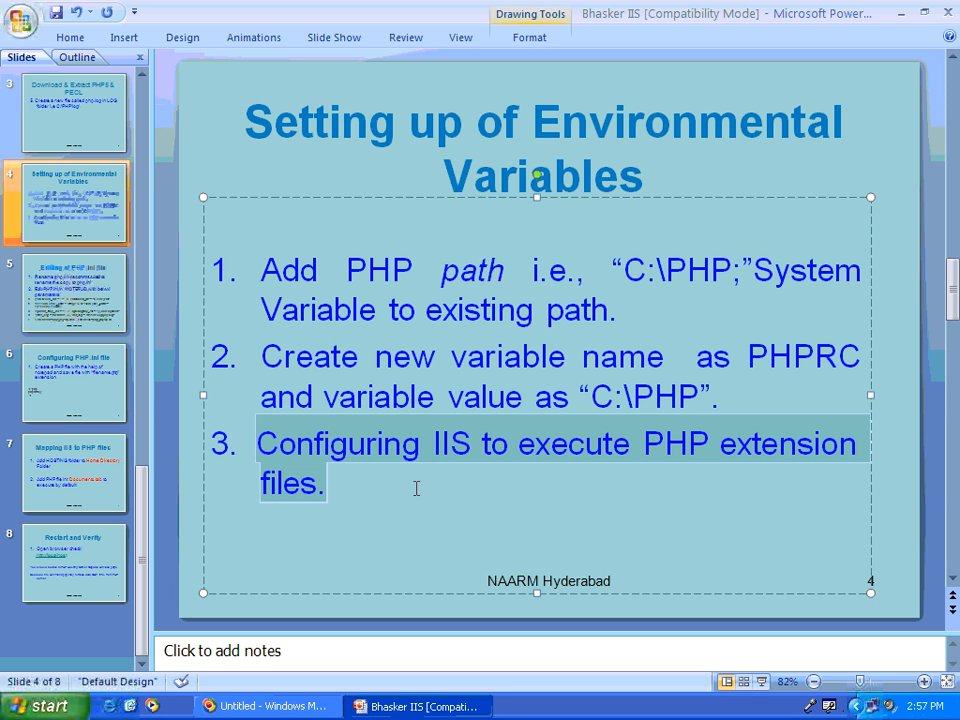
{"action": "left_click", "coordinate": [899, 12]}
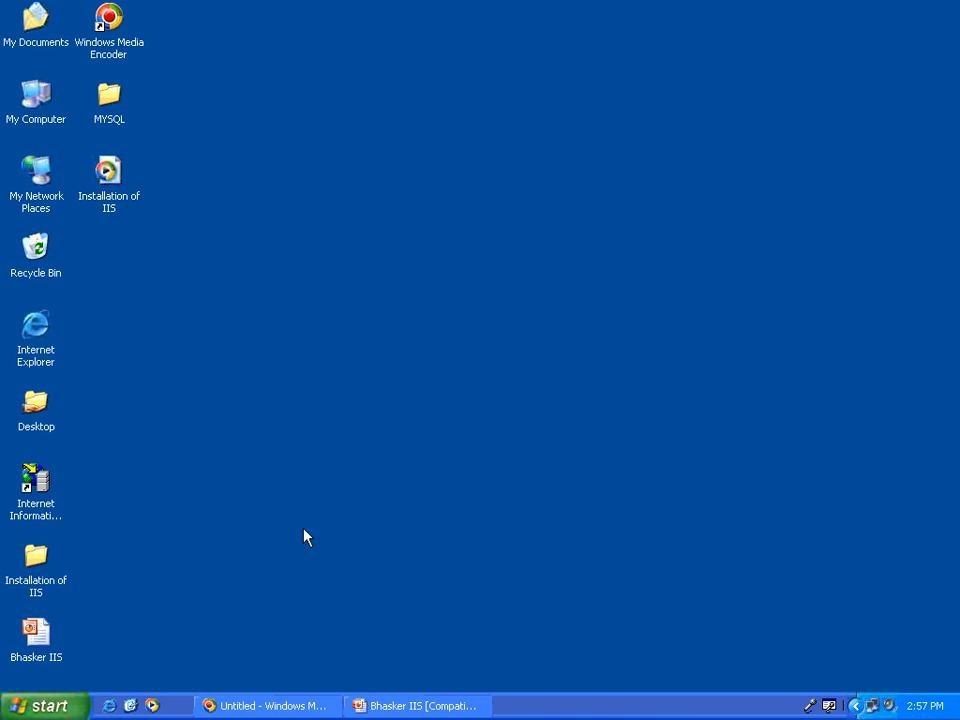
- Open the Internet Information Services console from Administrative Tools in the Control Panel
{"action": "left_click", "coordinate": [45, 706]}
{"action": "mouse_move", "coordinate": [120, 553]}
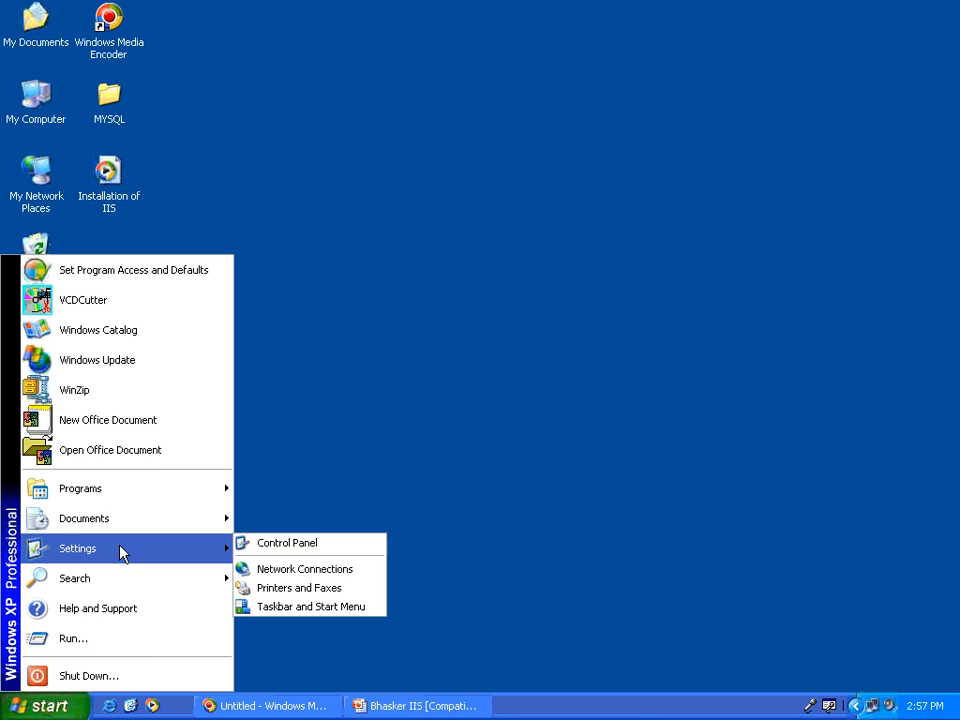
{"action": "left_click", "coordinate": [270, 546]}
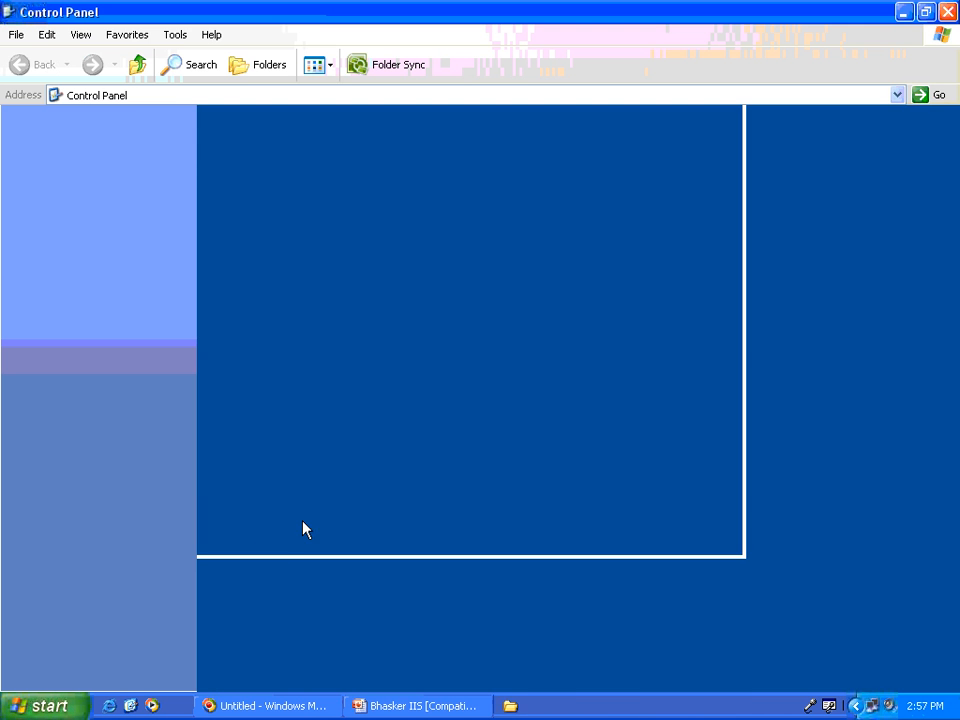
{"action": "right_click", "coordinate": [446, 146]}
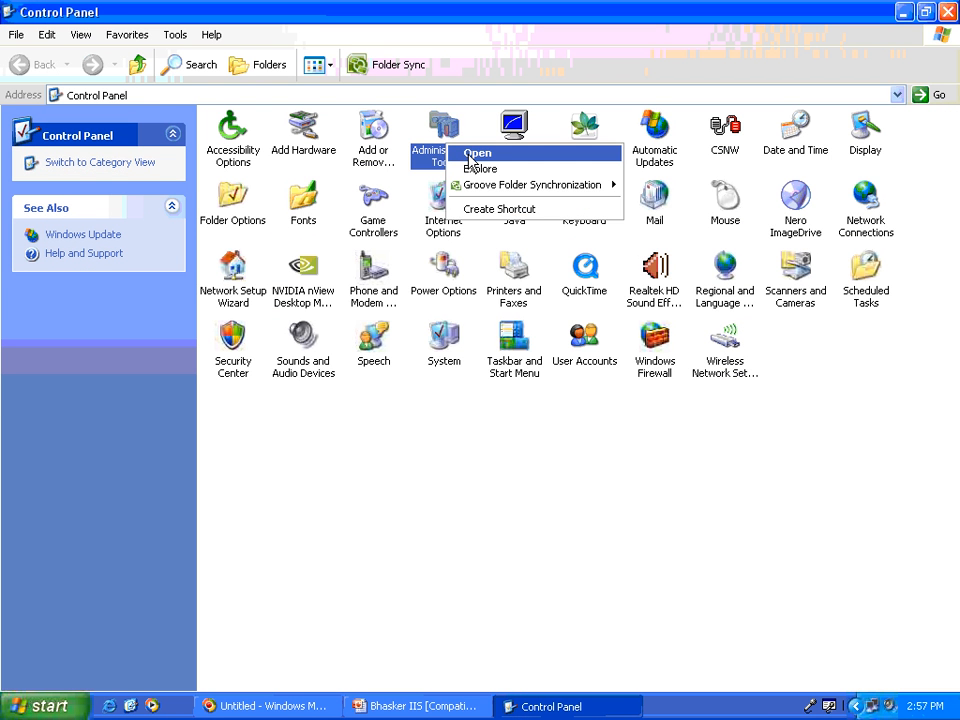
{"action": "left_click", "coordinate": [470, 155]}
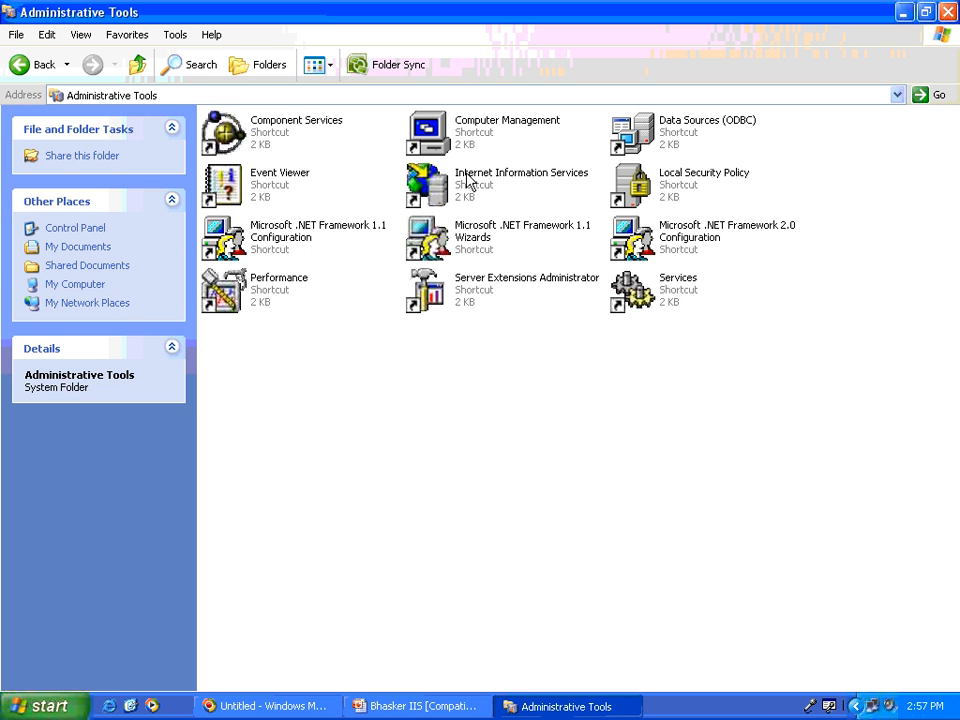
{"action": "right_click", "coordinate": [440, 192]}
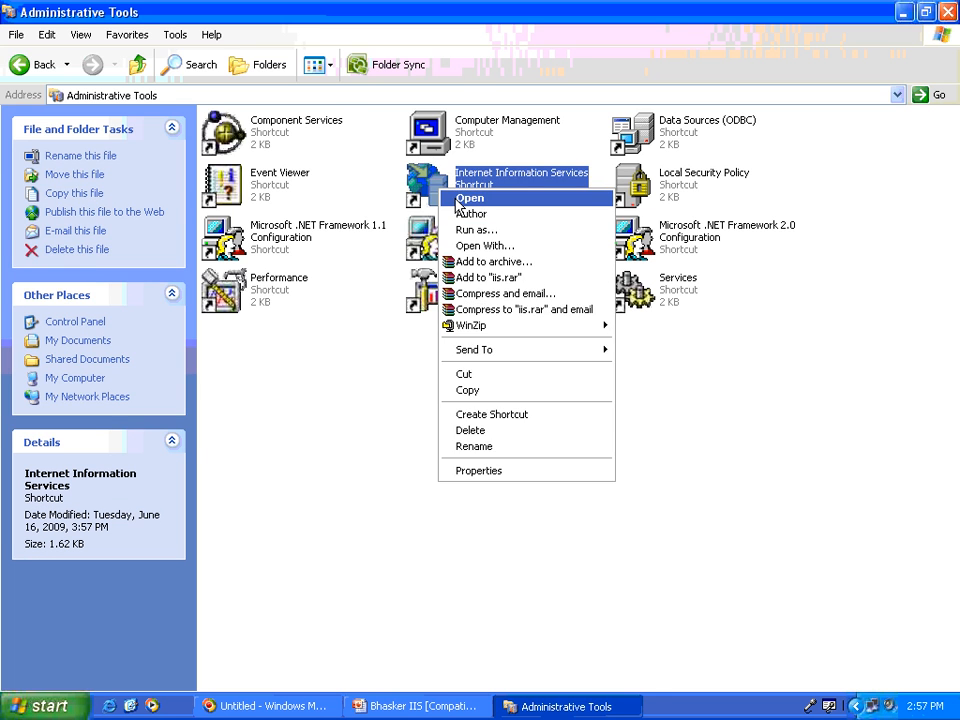
{"action": "left_click", "coordinate": [466, 199]}
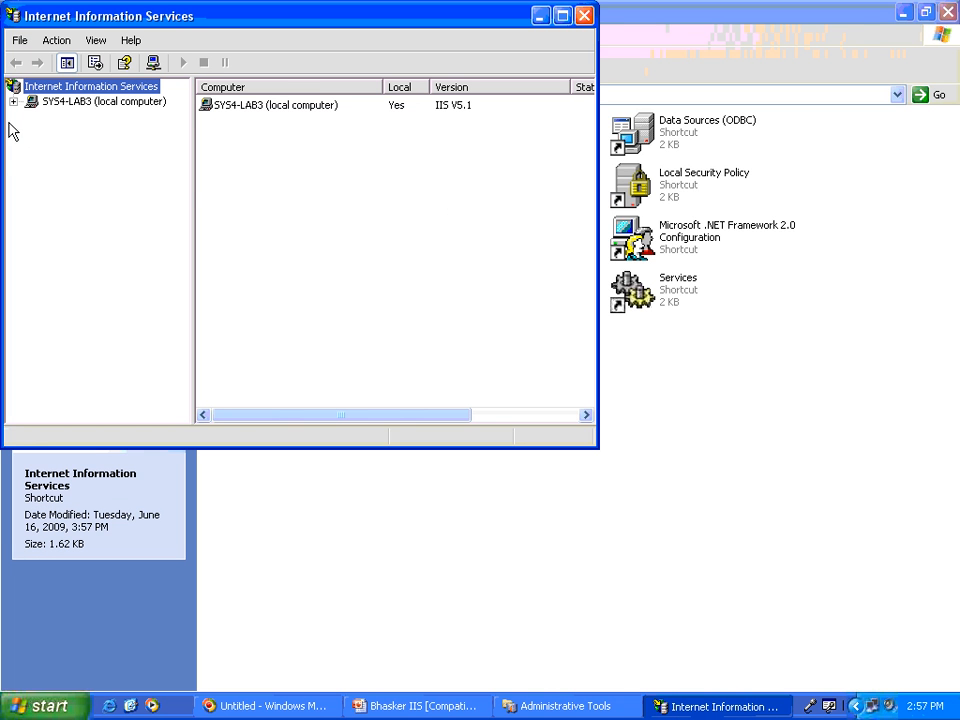
- Expand the local computer's Web Sites, bring up the options for Default Web Site, and minimize the open windows
{"action": "left_click", "coordinate": [13, 101]}
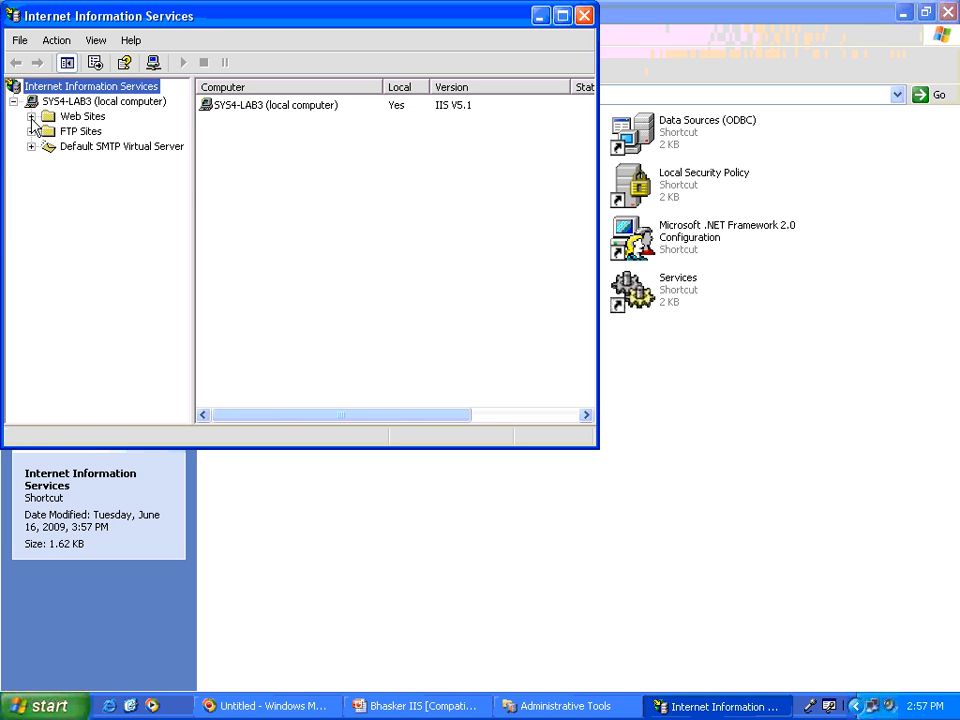
{"action": "left_click", "coordinate": [31, 116]}
{"action": "right_click", "coordinate": [71, 132]}
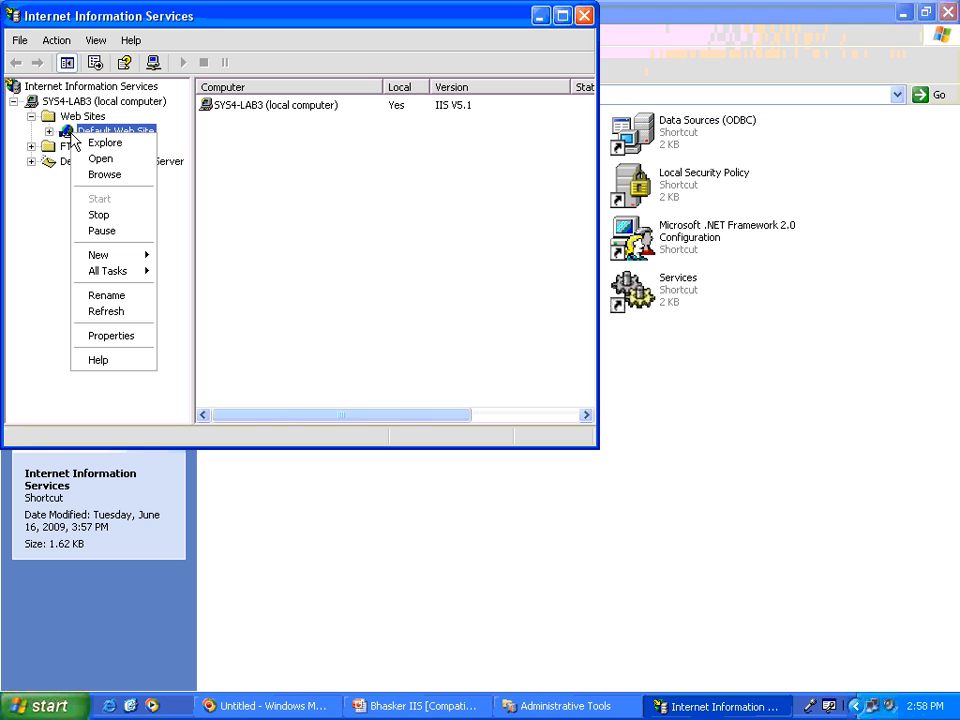
{"action": "left_click", "coordinate": [539, 16]}
{"action": "left_click", "coordinate": [902, 13]}
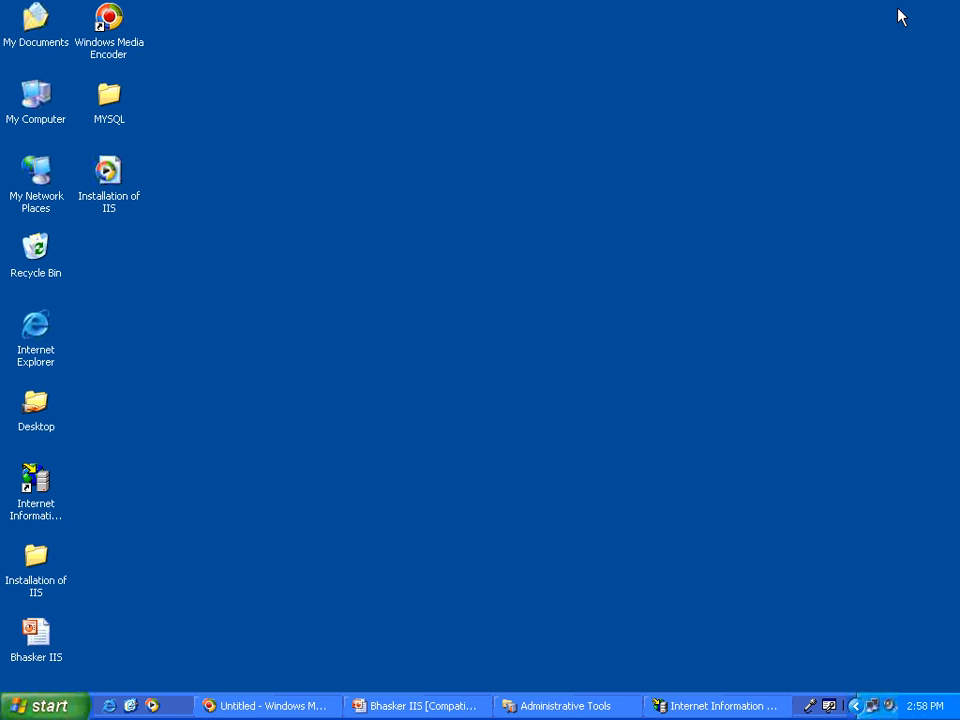
{"action": "right_click", "coordinate": [46, 325]}
{"action": "left_click", "coordinate": [63, 334]}
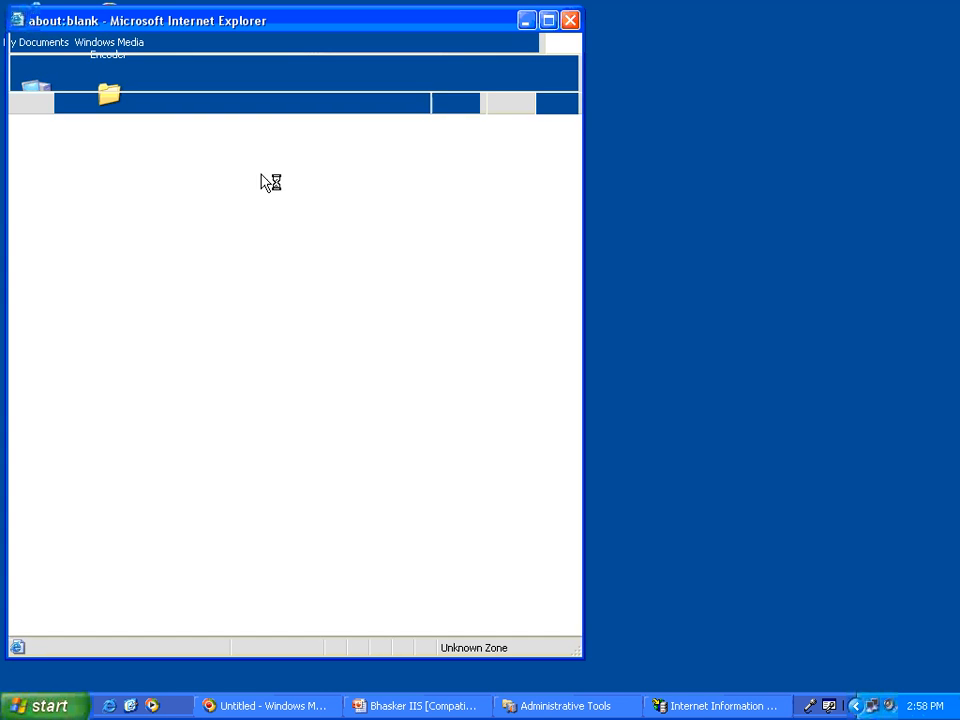
{"action": "left_click_drag", "start_coordinate": [169, 26], "coordinate": [334, 103]}
{"action": "left_click", "coordinate": [293, 180]}
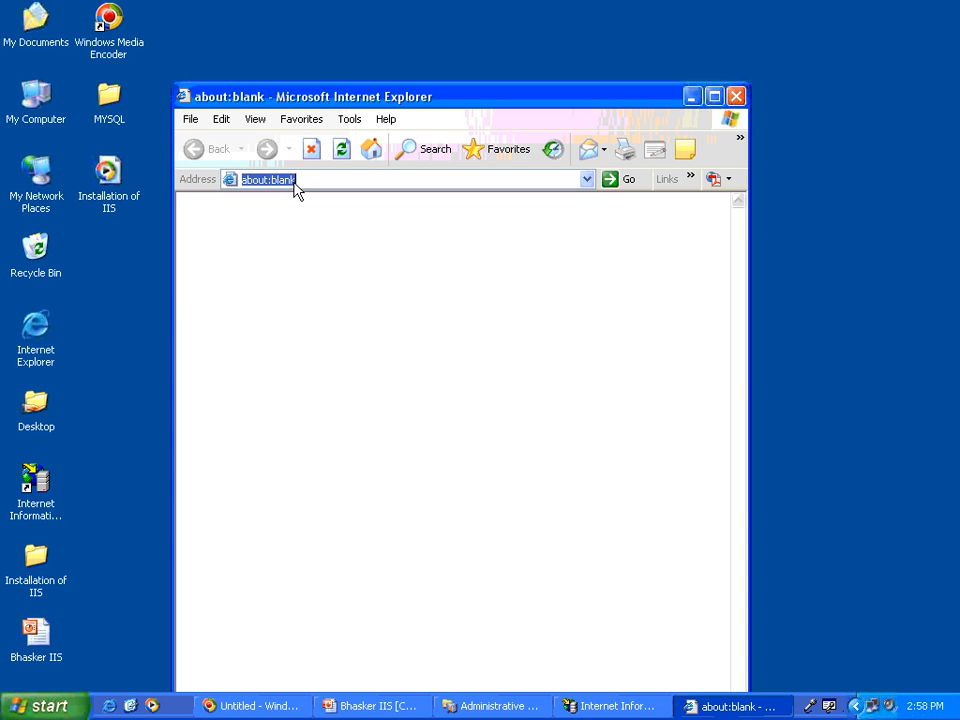
{"action": "type", "text": "ht"}
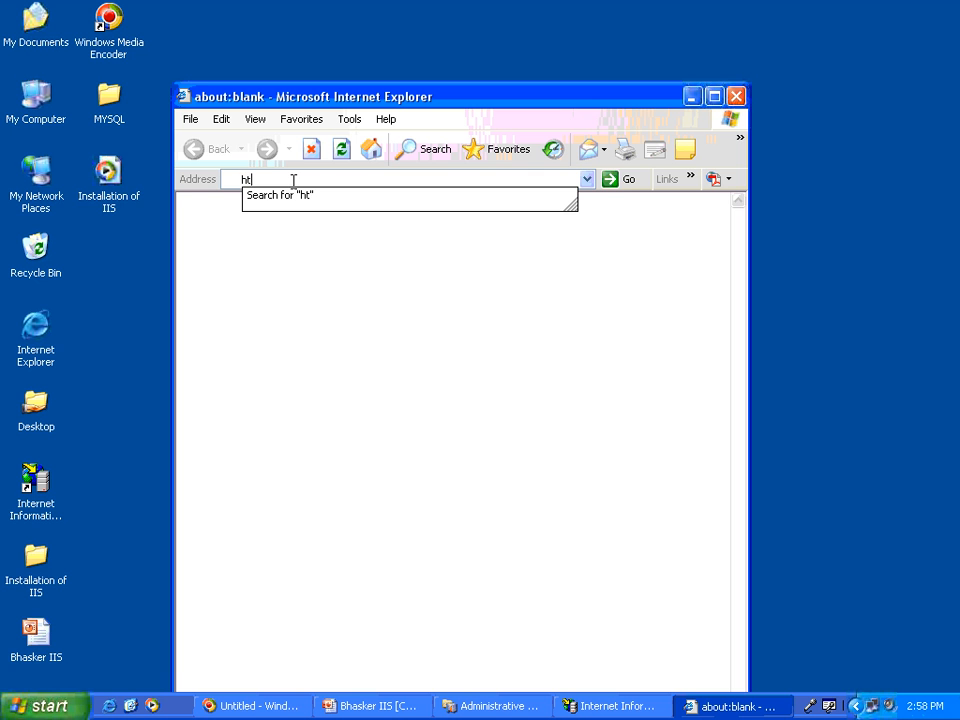
{"action": "type", "text": "tp://local"}
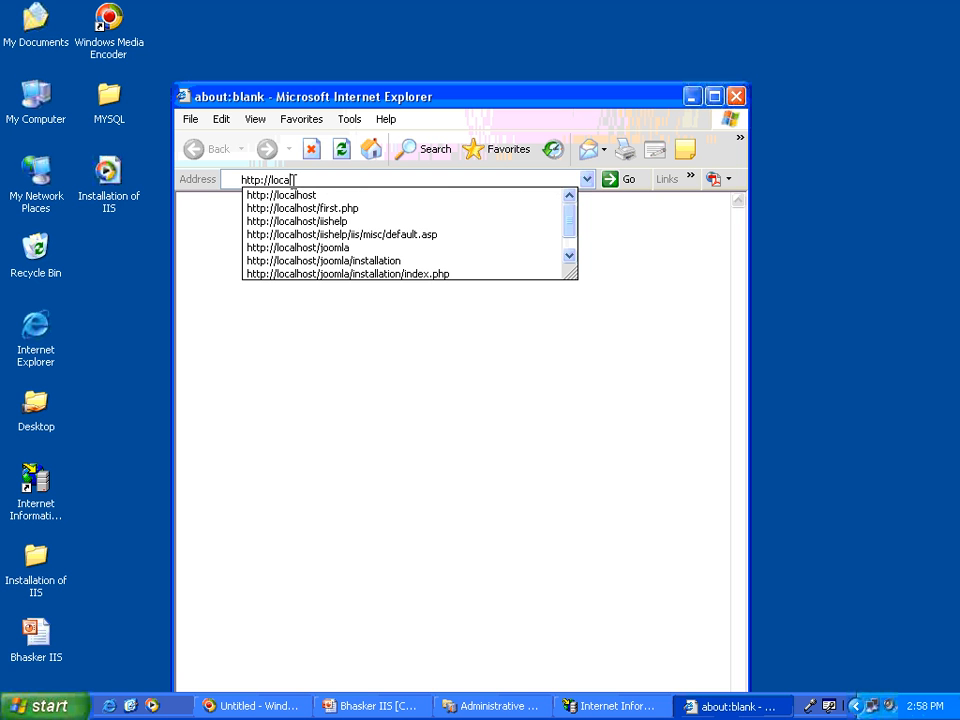
{"action": "type", "text": "host"}
{"action": "key", "text": "Return"}
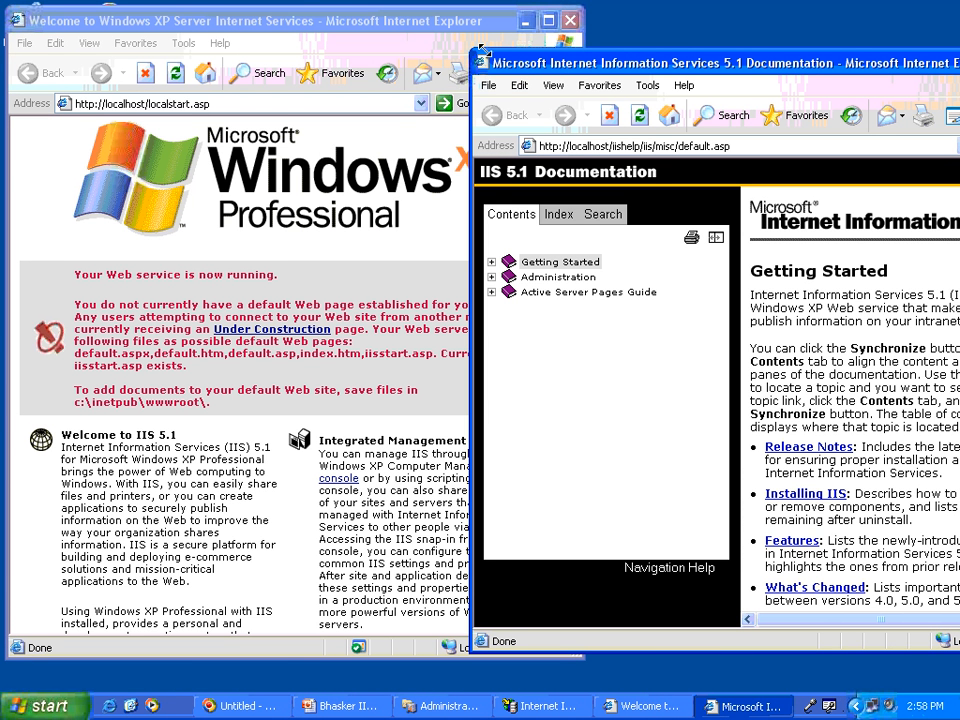
- View the IIS 5.1 Documentation window at full size, restore it, and close both browser windows
{"action": "left_click_drag", "start_coordinate": [729, 64], "coordinate": [289, 261]}
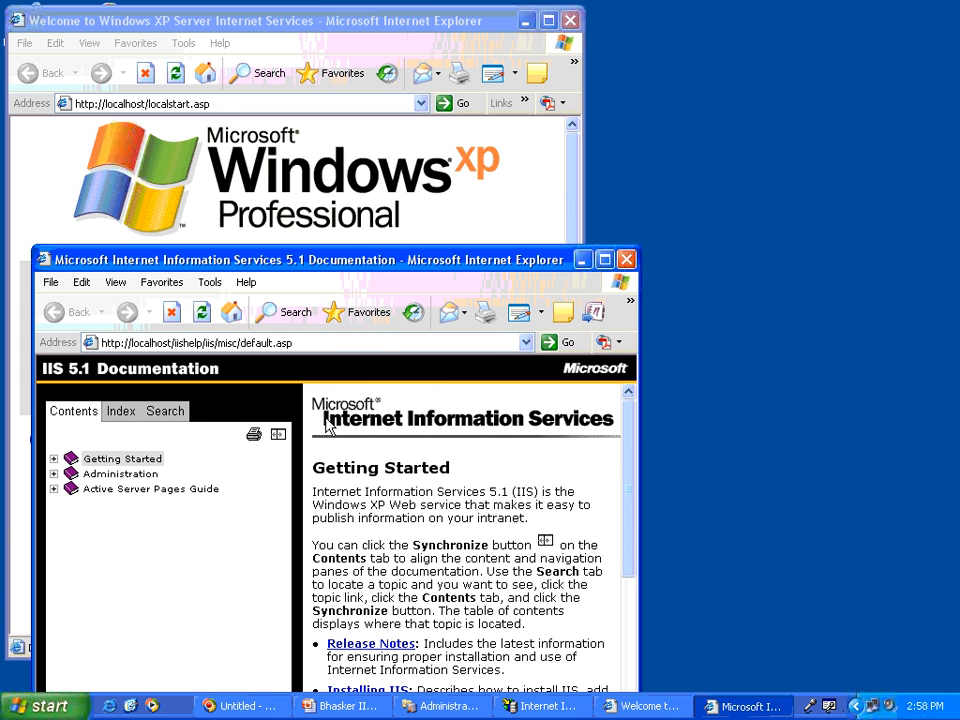
{"action": "right_click", "coordinate": [367, 268]}
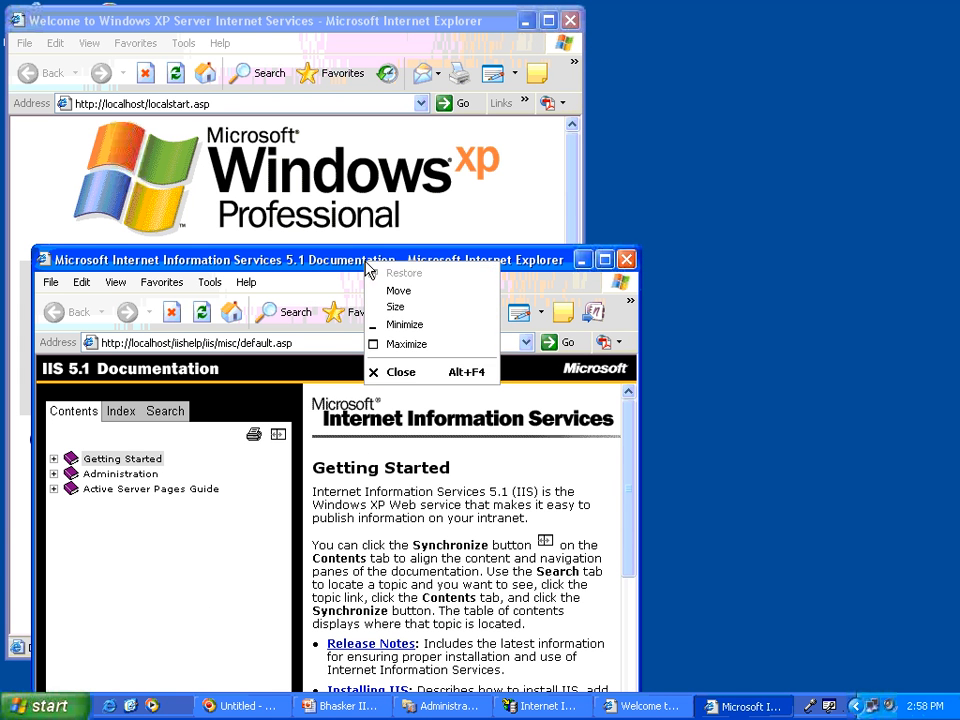
{"action": "left_click", "coordinate": [390, 344]}
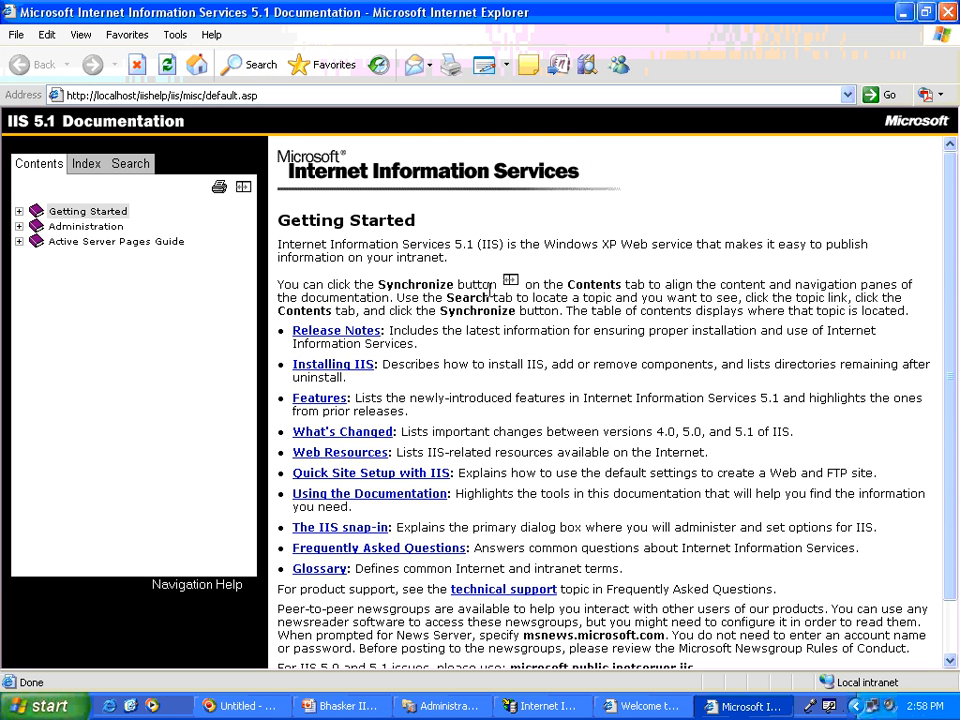
{"action": "right_click", "coordinate": [888, 20]}
{"action": "left_click", "coordinate": [790, 31]}
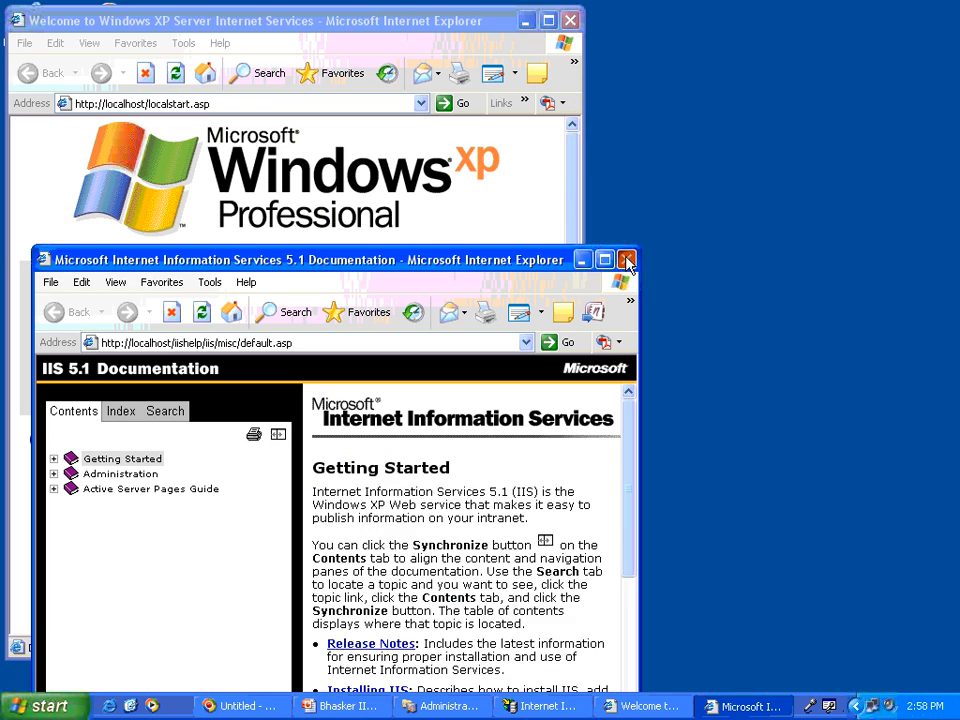
{"action": "left_click", "coordinate": [923, 257]}
{"action": "left_click", "coordinate": [570, 19]}
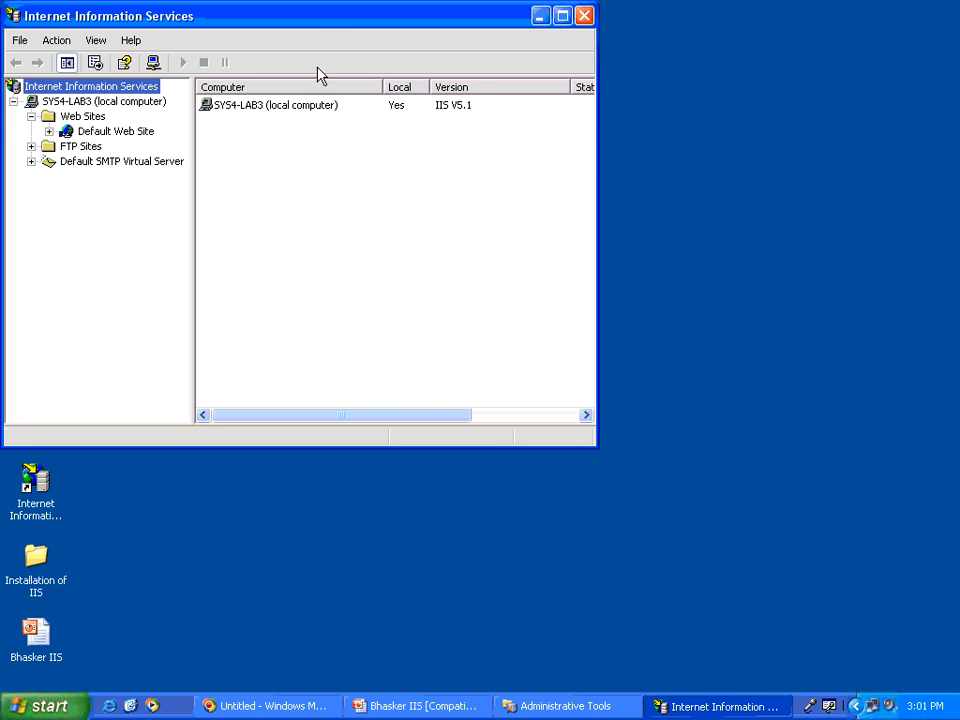
- Open the Default Web Site's properties and bring up the application configuration from its Home Directory settings
{"action": "left_click_drag", "start_coordinate": [317, 21], "coordinate": [472, 88]}
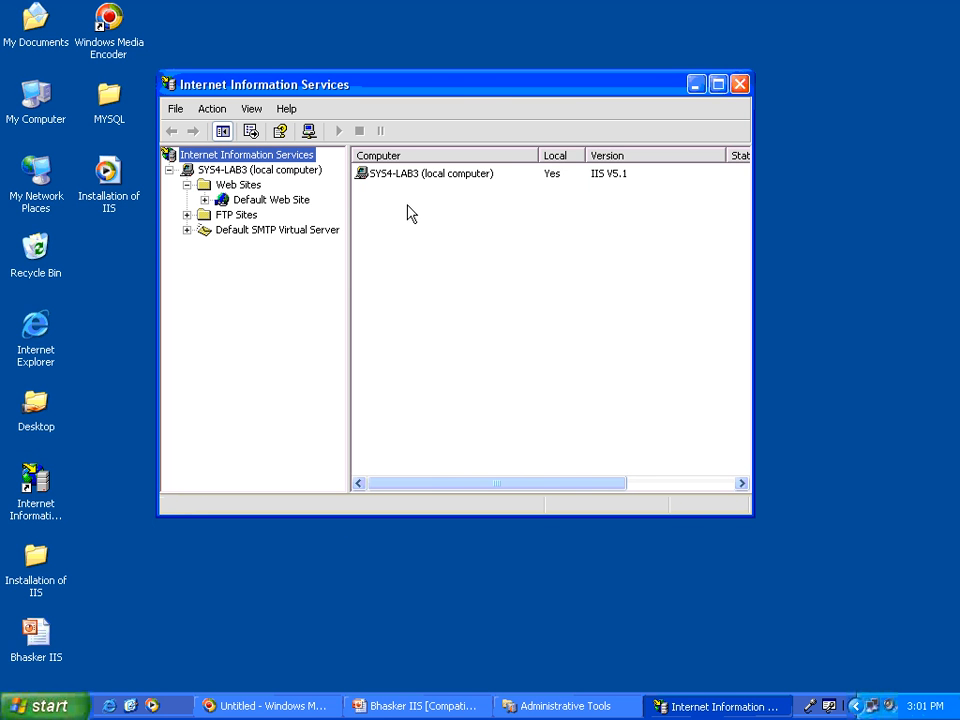
{"action": "right_click", "coordinate": [262, 197]}
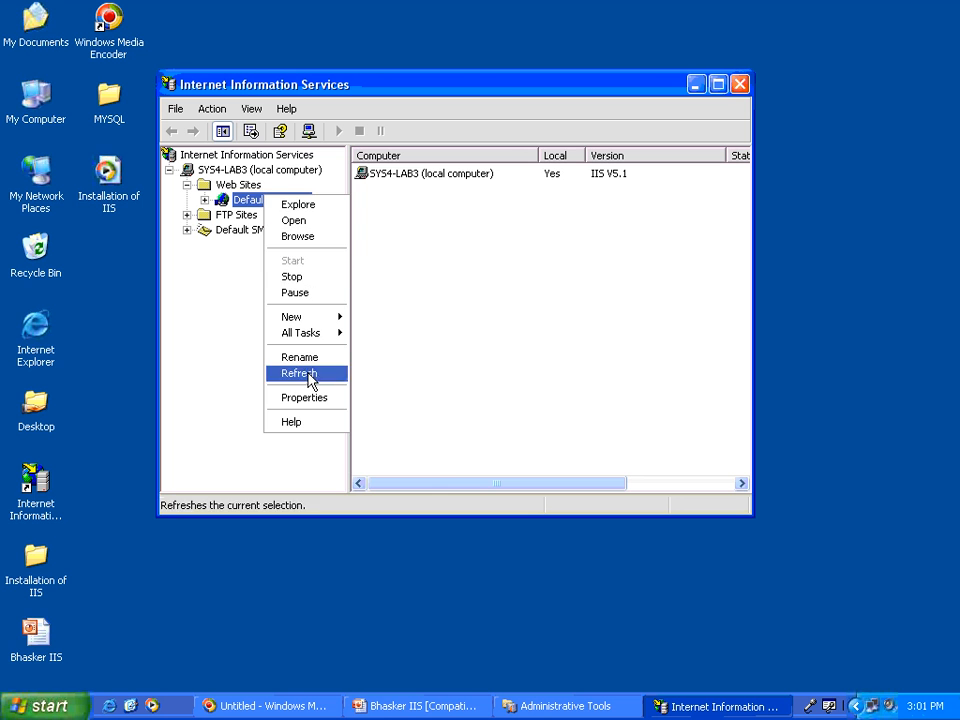
{"action": "left_click", "coordinate": [304, 398]}
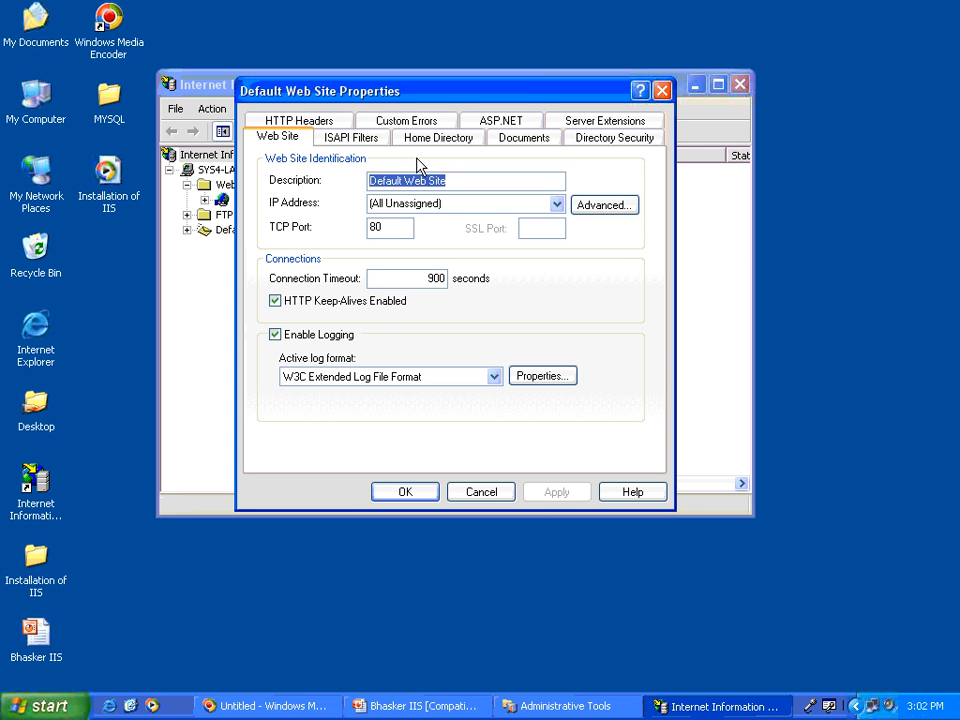
{"action": "left_click", "coordinate": [433, 140]}
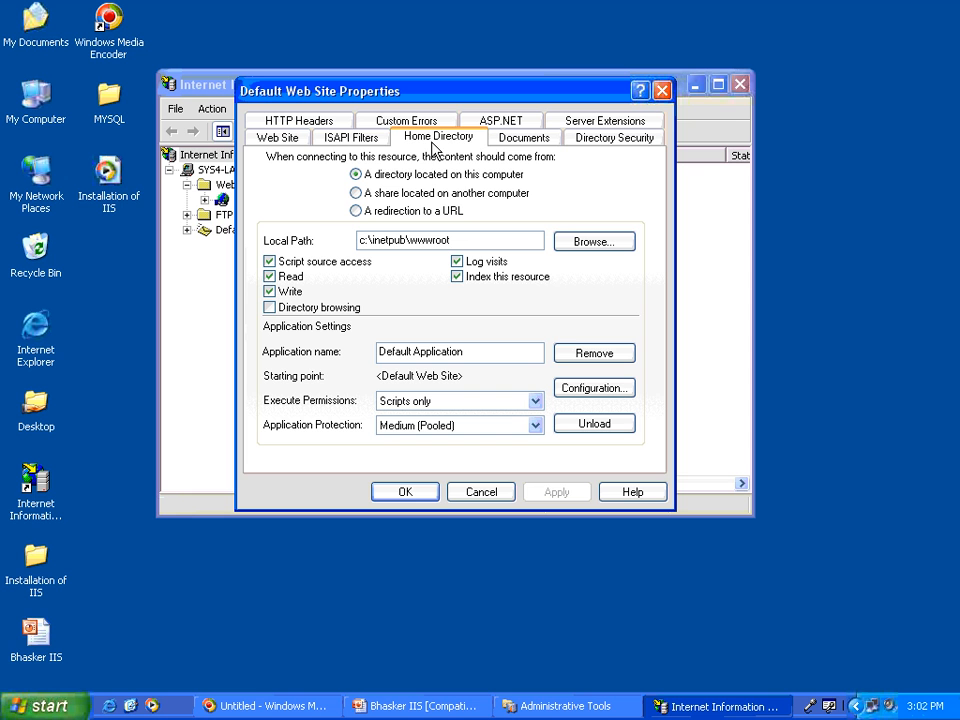
{"action": "left_click", "coordinate": [598, 388]}
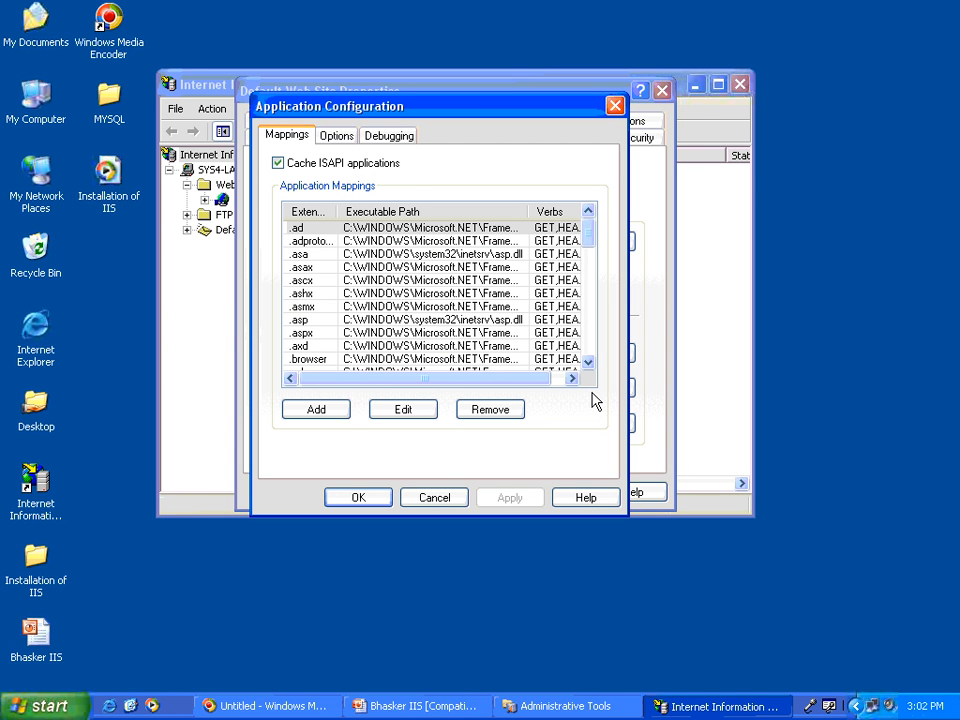
- Add an application extension mapping with C:\PHP\php5isapi.dll as its executable, showing all file types while browsing
{"action": "left_click", "coordinate": [316, 410]}
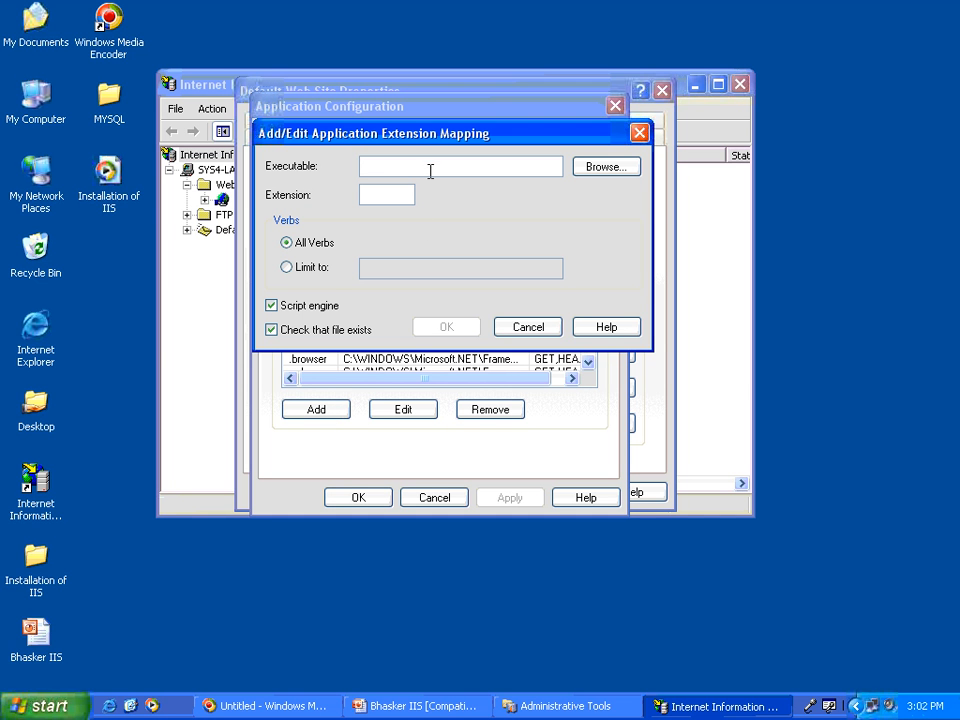
{"action": "left_click", "coordinate": [583, 167]}
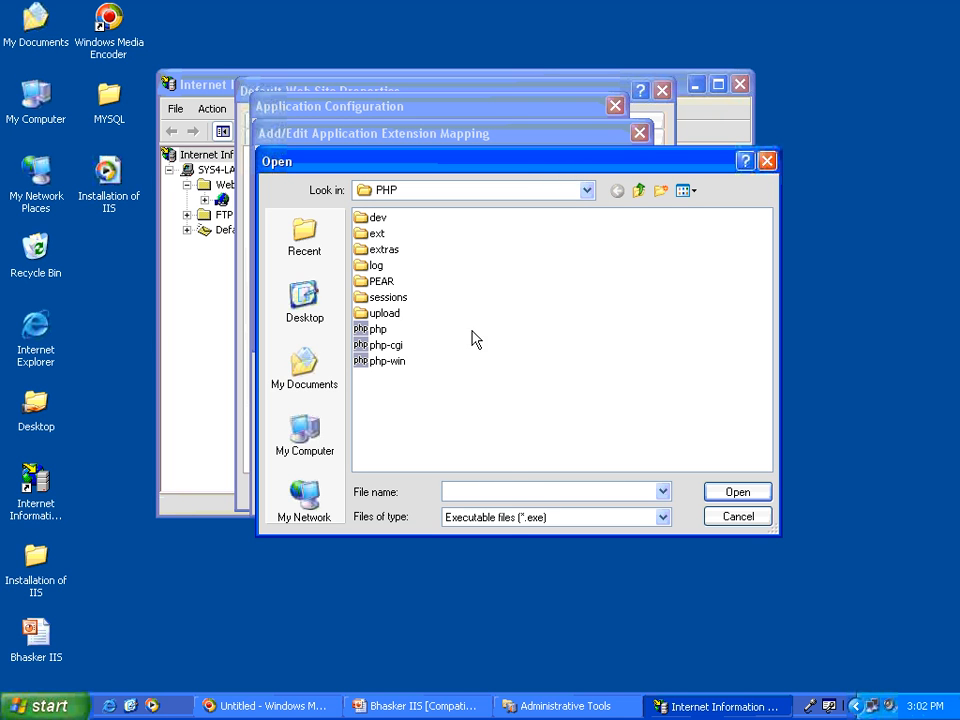
{"action": "left_click", "coordinate": [500, 528]}
{"action": "left_click", "coordinate": [482, 562]}
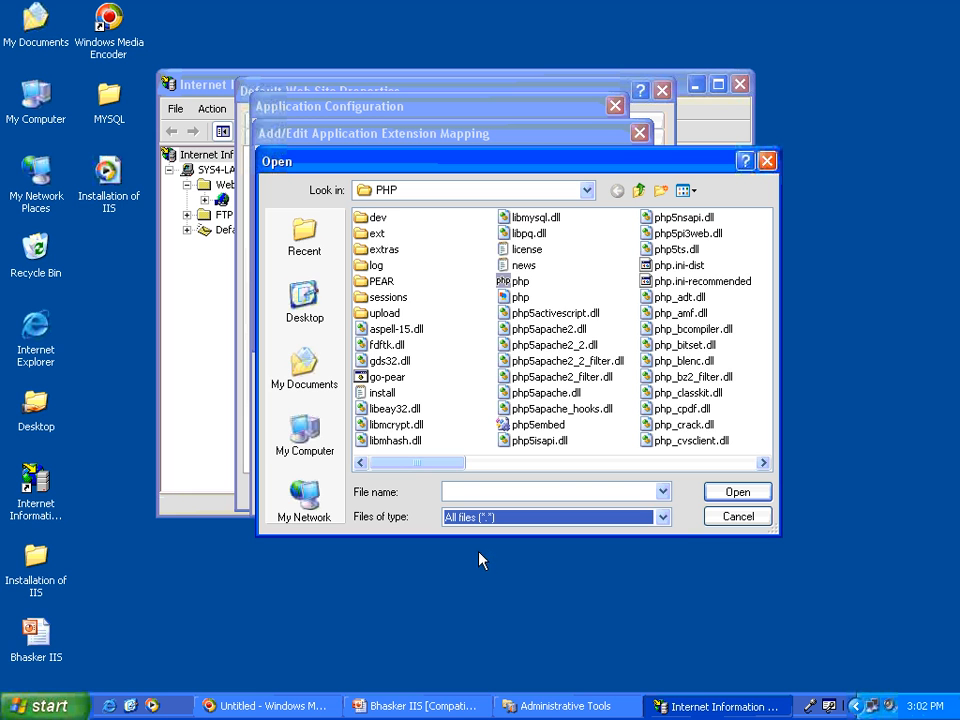
{"action": "left_click", "coordinate": [523, 442]}
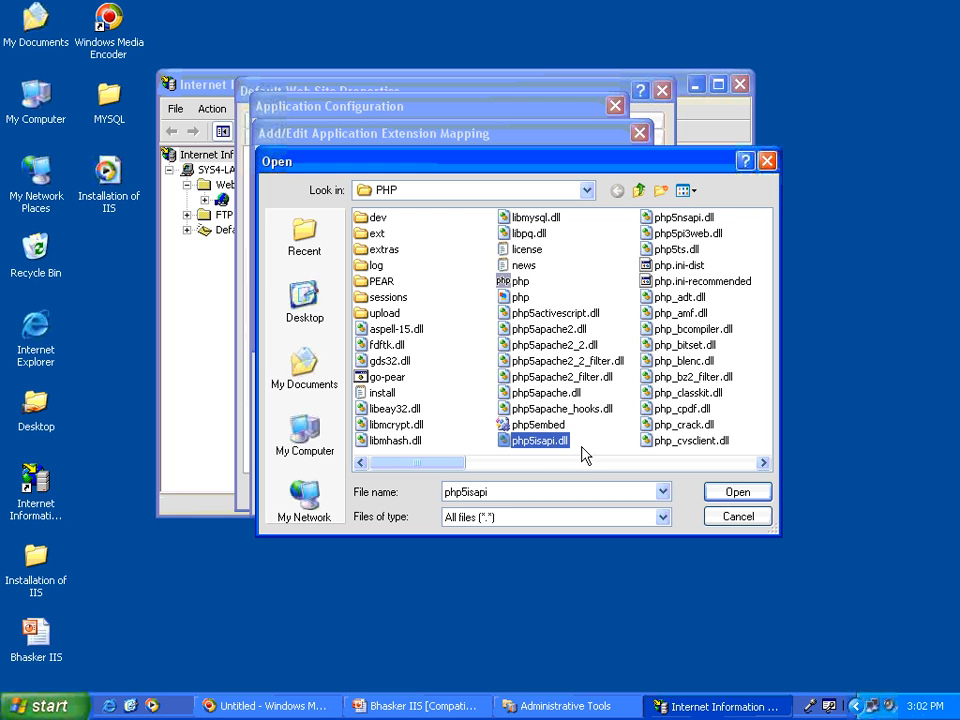
{"action": "left_click", "coordinate": [736, 492]}
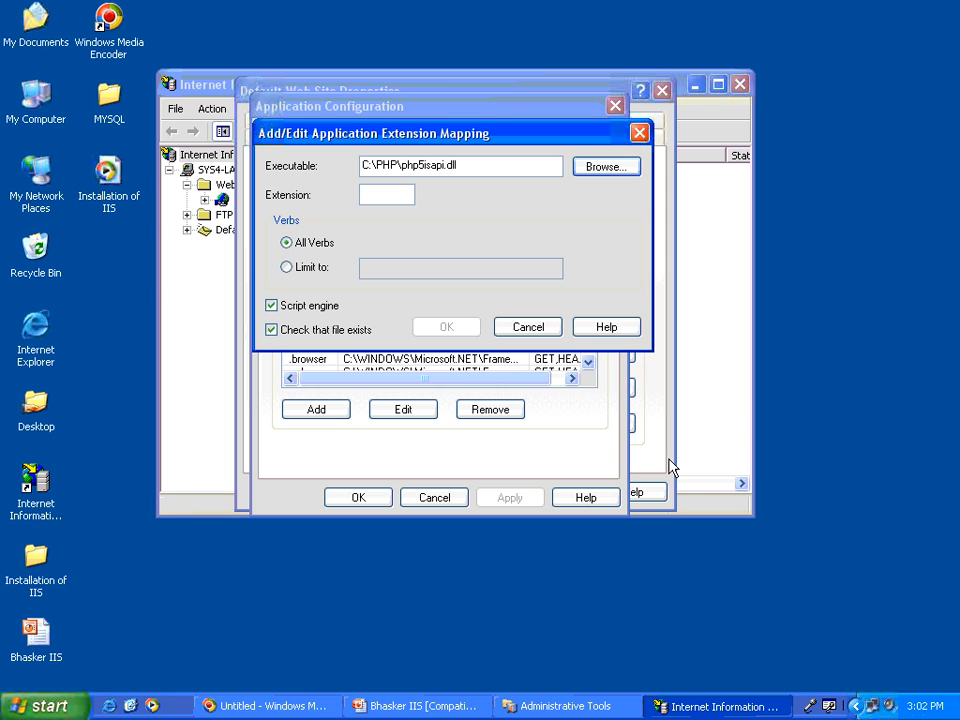
- Set the mapping's extension to .php, then confirm the mapping and apply the application configuration
{"action": "left_click", "coordinate": [376, 193]}
{"action": "type", "text": "."}
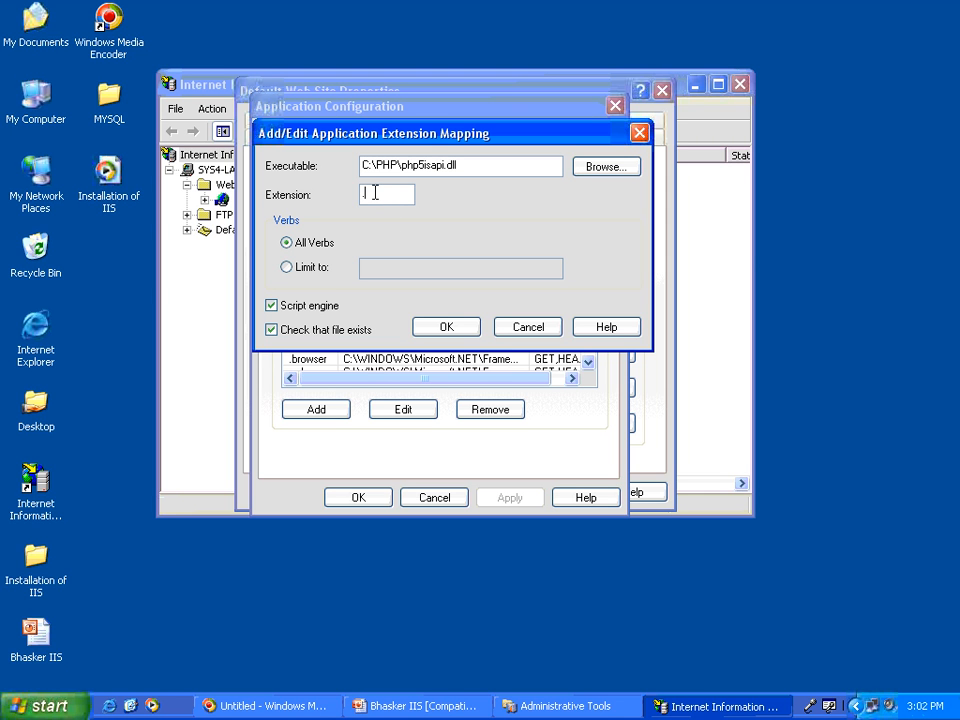
{"action": "type", "text": "php"}
{"action": "left_click", "coordinate": [440, 326]}
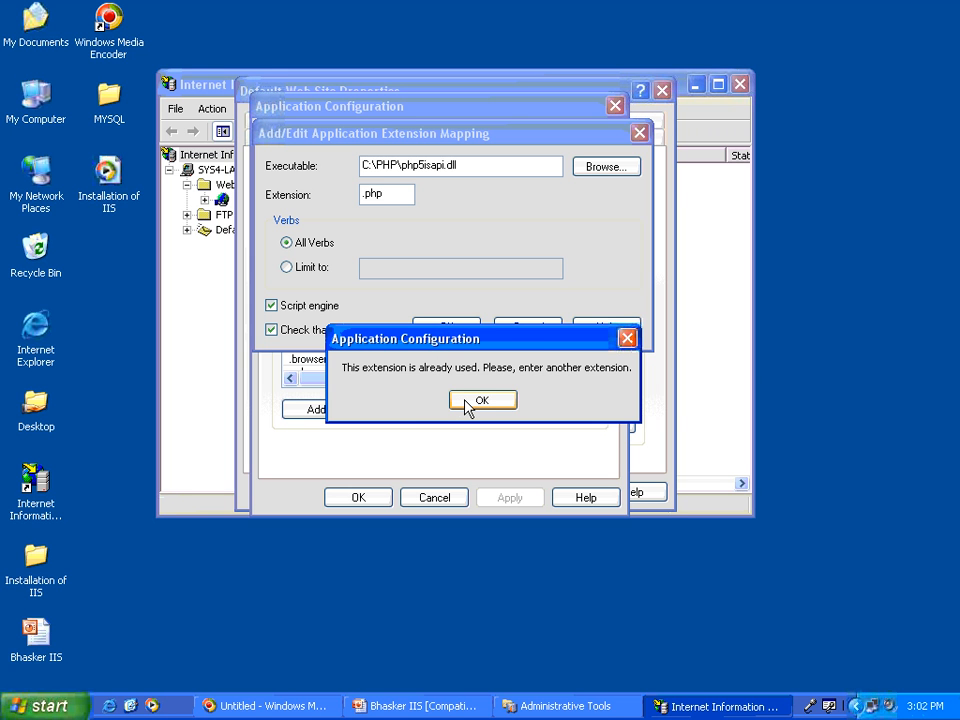
{"action": "left_click", "coordinate": [478, 400]}
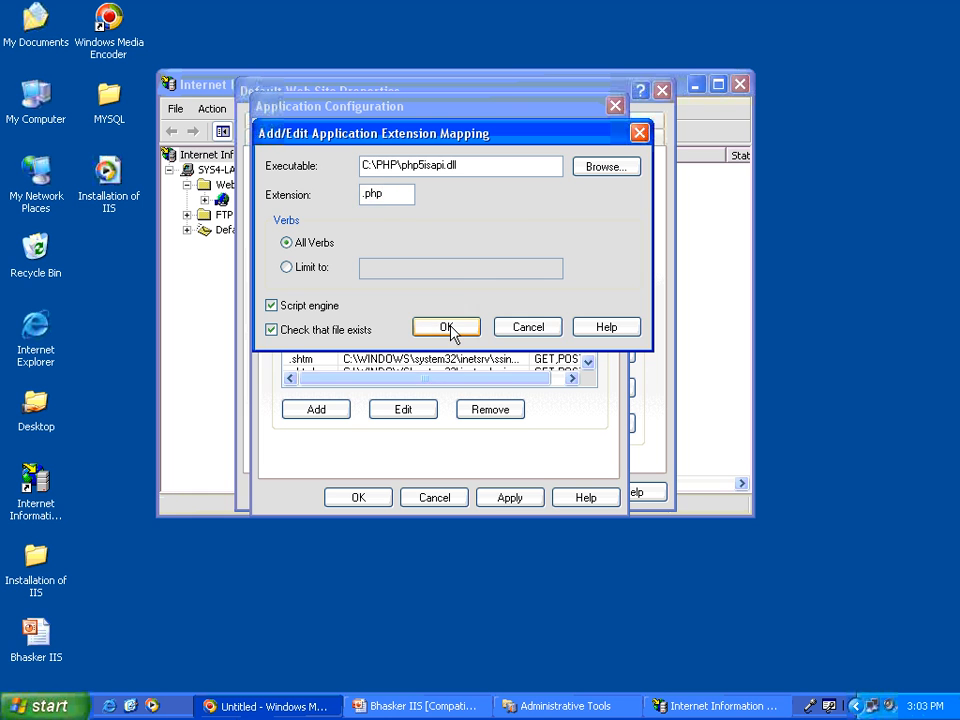
{"action": "left_click", "coordinate": [446, 328]}
{"action": "left_click", "coordinate": [506, 498]}
{"action": "left_click", "coordinate": [376, 499]}
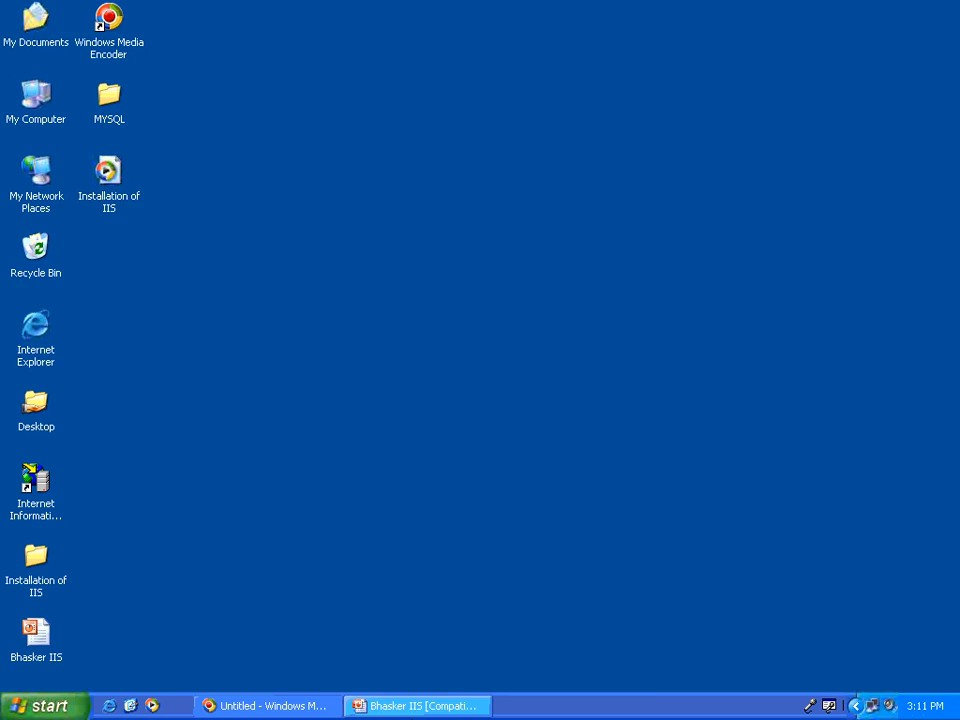
- In PowerPoint, highlight "Editing of PHP ini file" on slide 1 and slide 5's php.ini-recommended renaming instruction, and return to the desktop
{"action": "left_click", "coordinate": [420, 705]}
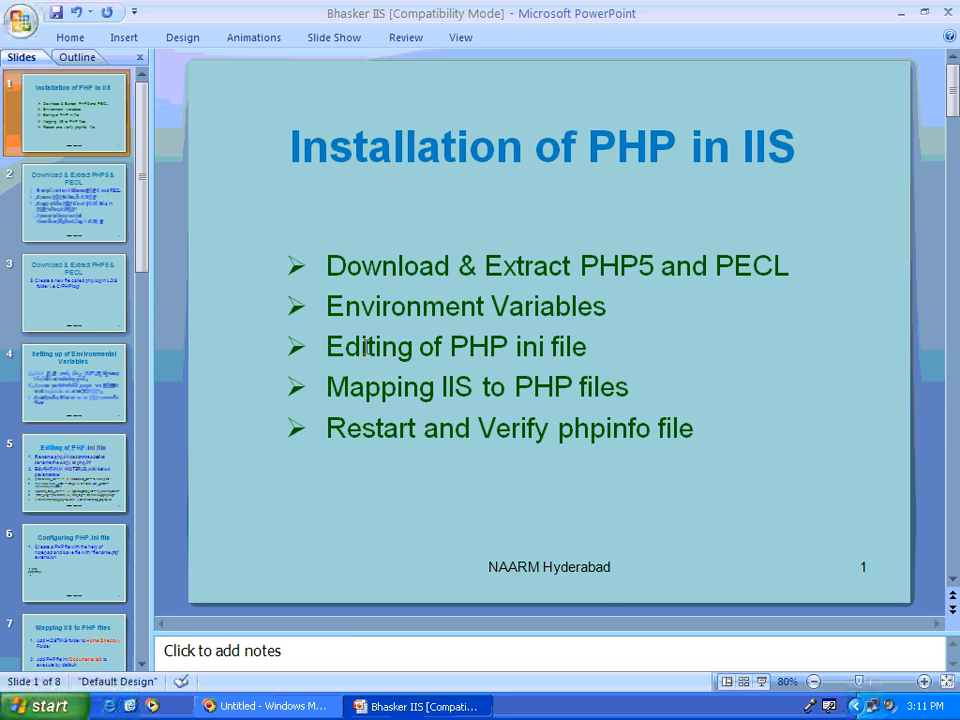
{"action": "left_click_drag", "start_coordinate": [326, 345], "coordinate": [595, 346]}
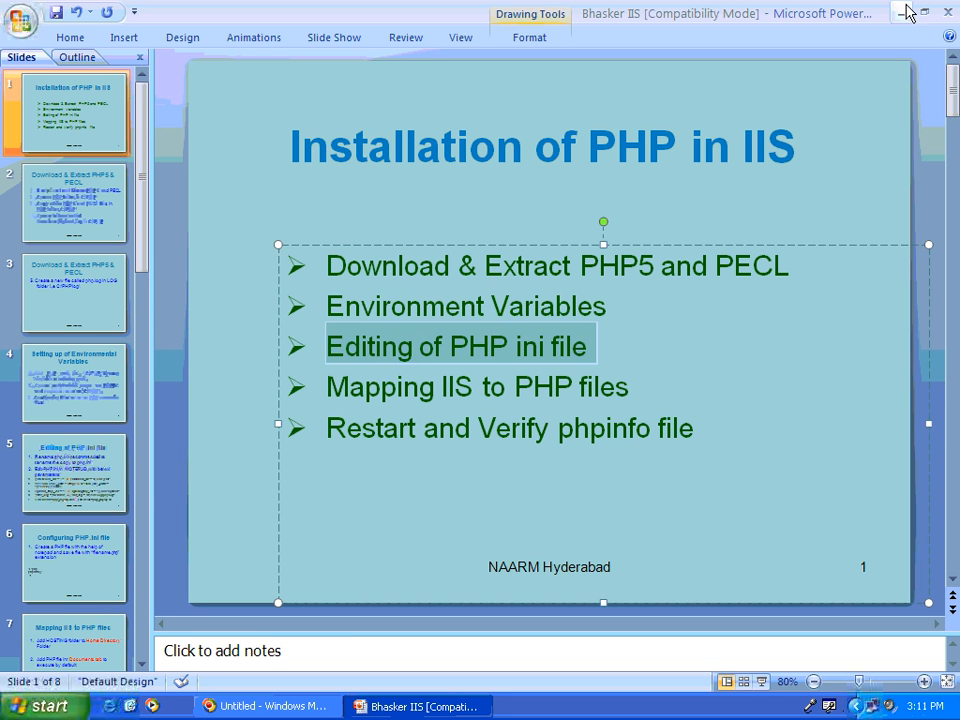
{"action": "left_click", "coordinate": [88, 446]}
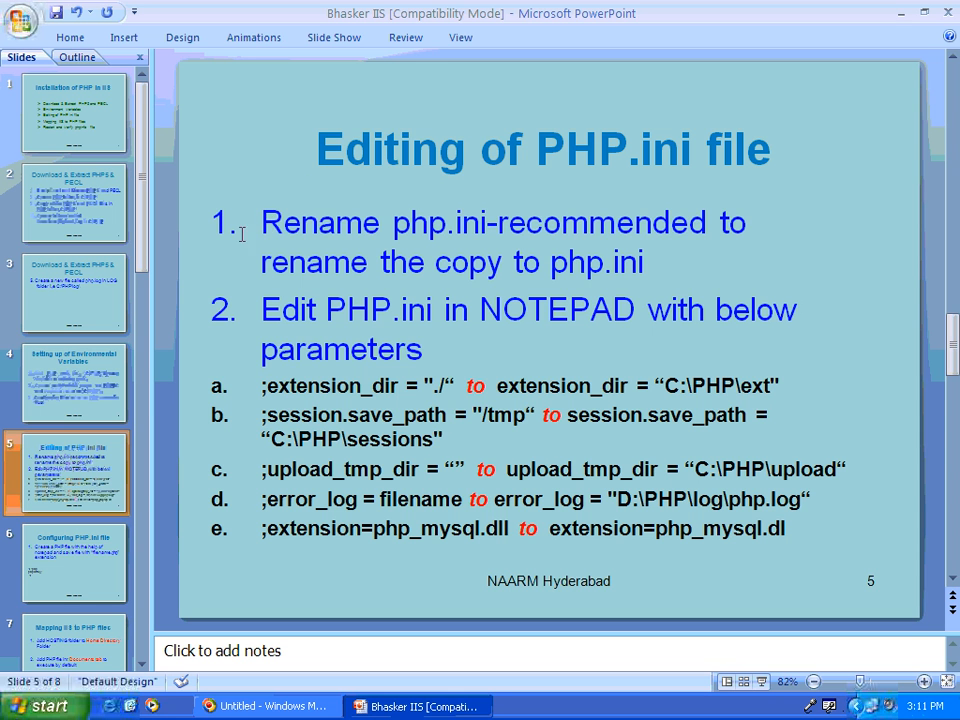
{"action": "left_click_drag", "start_coordinate": [256, 216], "coordinate": [729, 259]}
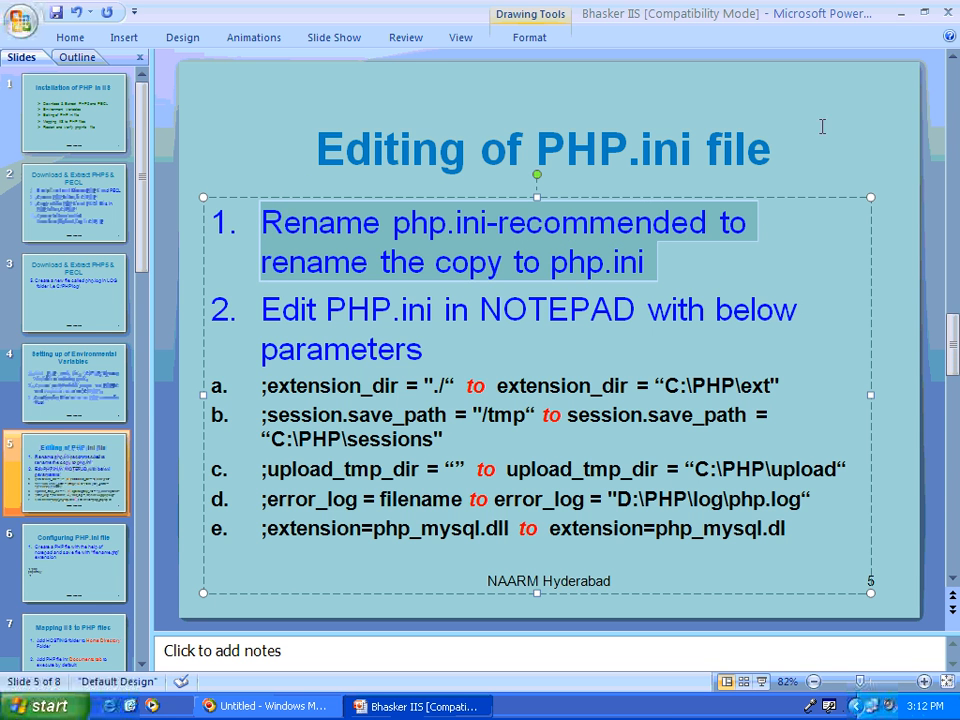
{"action": "left_click", "coordinate": [901, 14]}
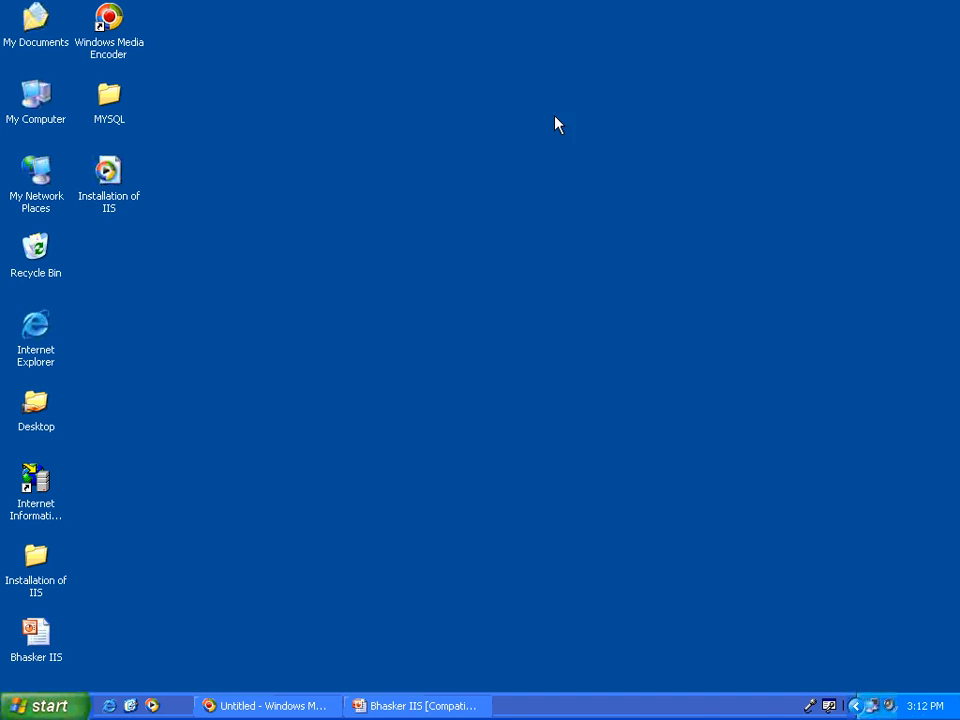
- Open the PHP folder on Local Disk (C:) from My Computer
{"action": "double_click", "coordinate": [50, 118]}
{"action": "left_click", "coordinate": [264, 317]}
{"action": "right_click", "coordinate": [266, 314]}
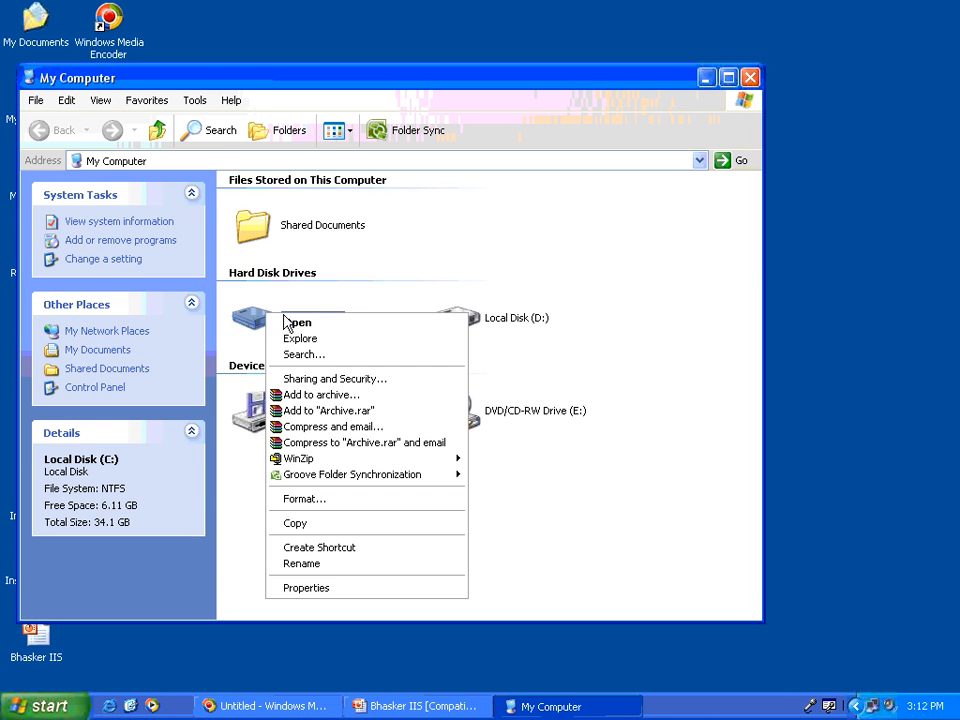
{"action": "left_click", "coordinate": [290, 323]}
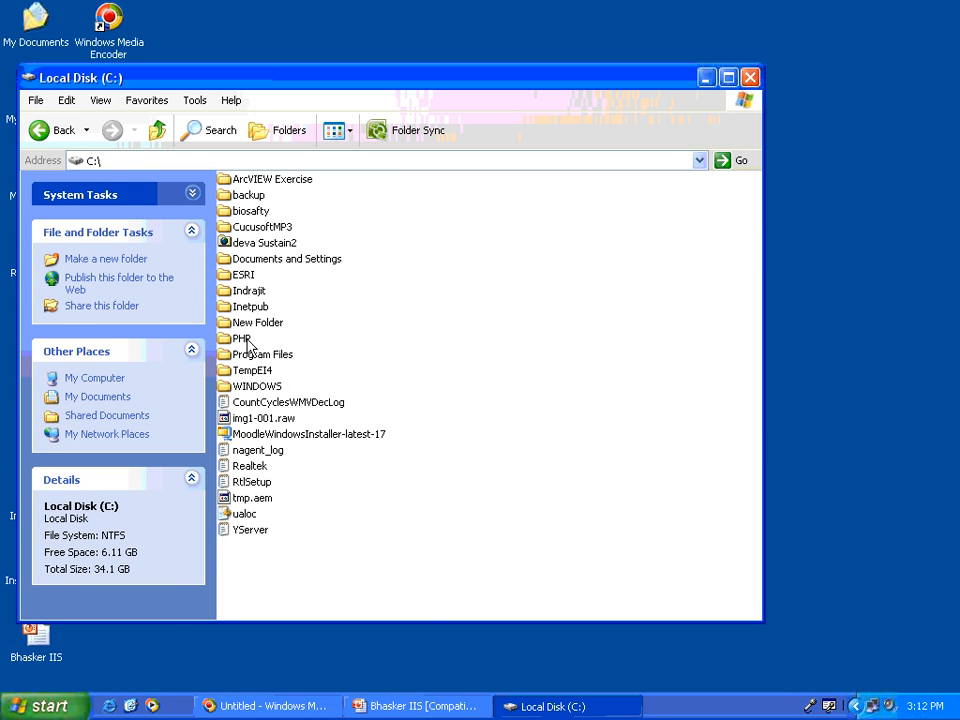
{"action": "right_click", "coordinate": [242, 339]}
{"action": "left_click", "coordinate": [279, 338]}
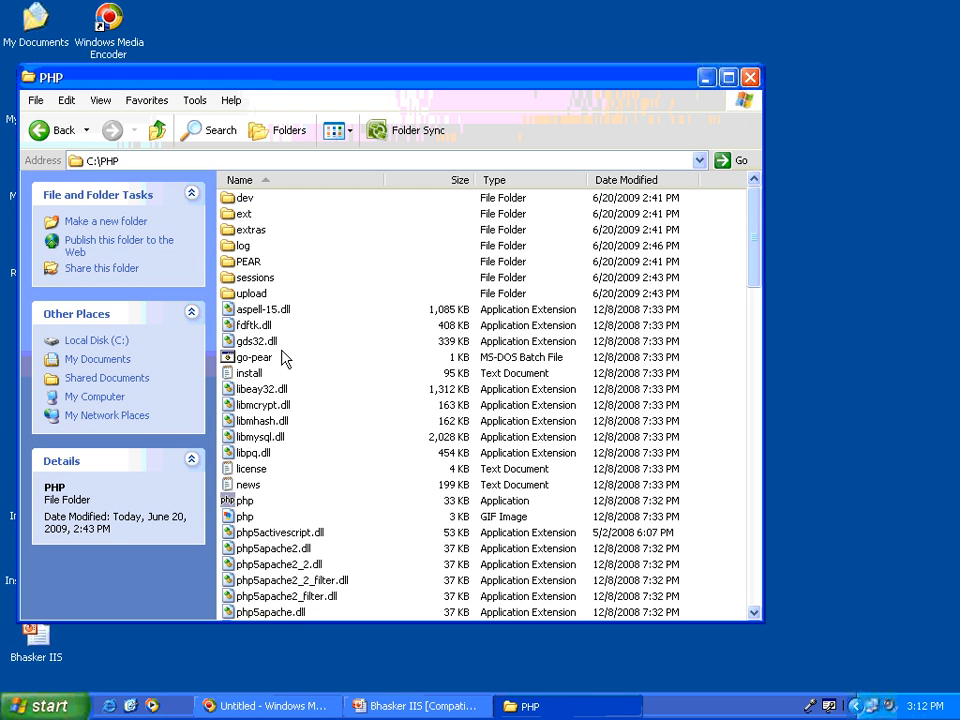
- Rename the php.ini-recommended file in C:\PHP to php.ini
{"action": "scroll", "coordinate": [283, 358], "scroll_direction": "down", "scroll_amount": 1}
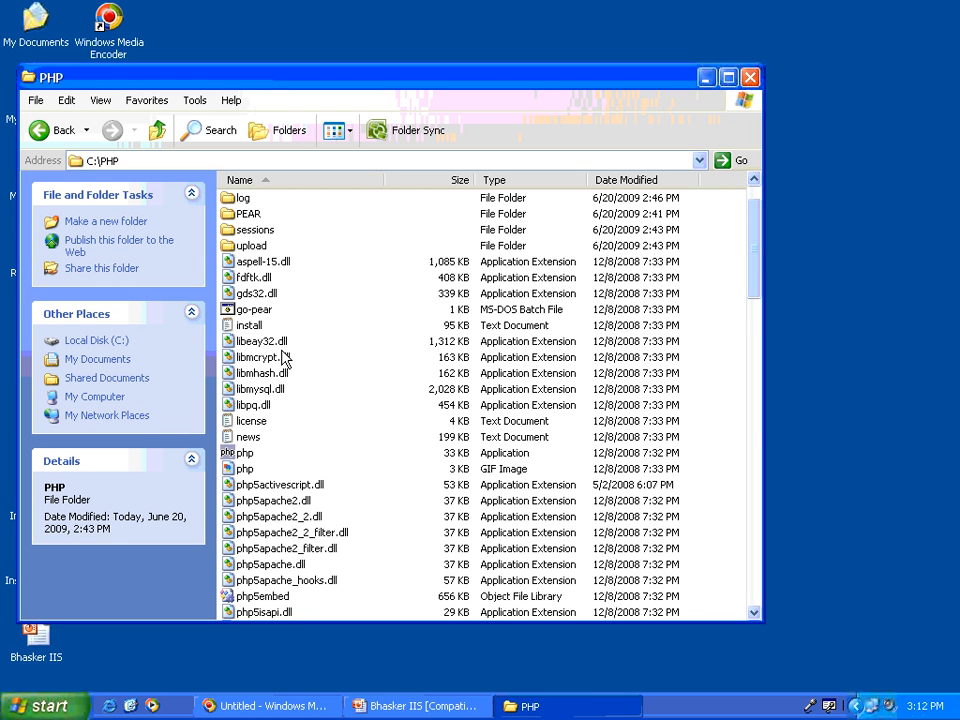
{"action": "scroll", "coordinate": [283, 358], "scroll_direction": "down", "scroll_amount": 3}
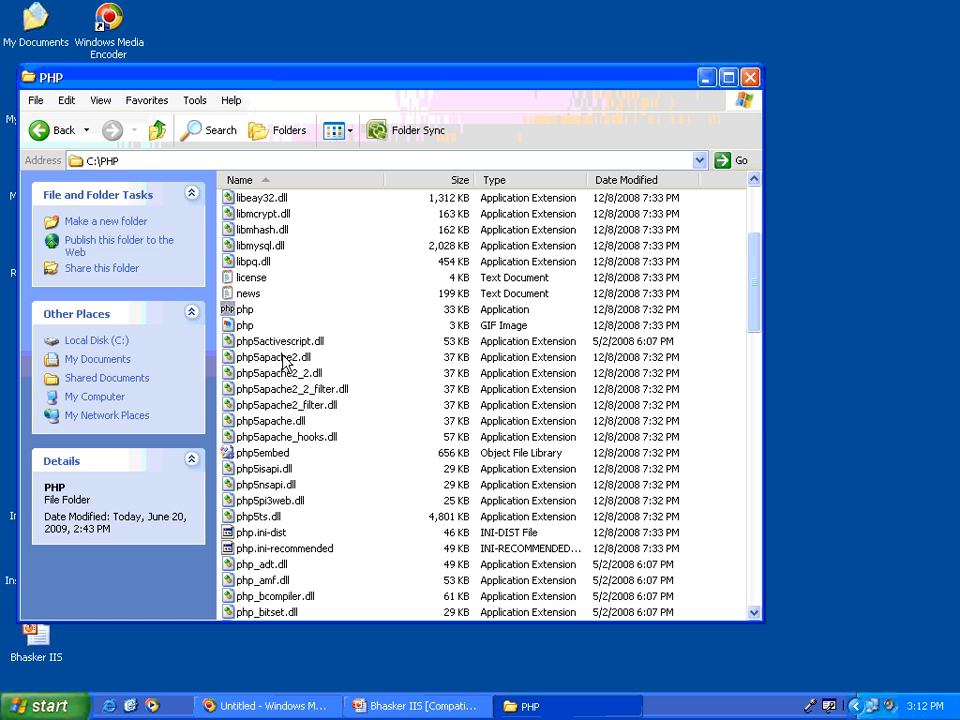
{"action": "left_click", "coordinate": [303, 551]}
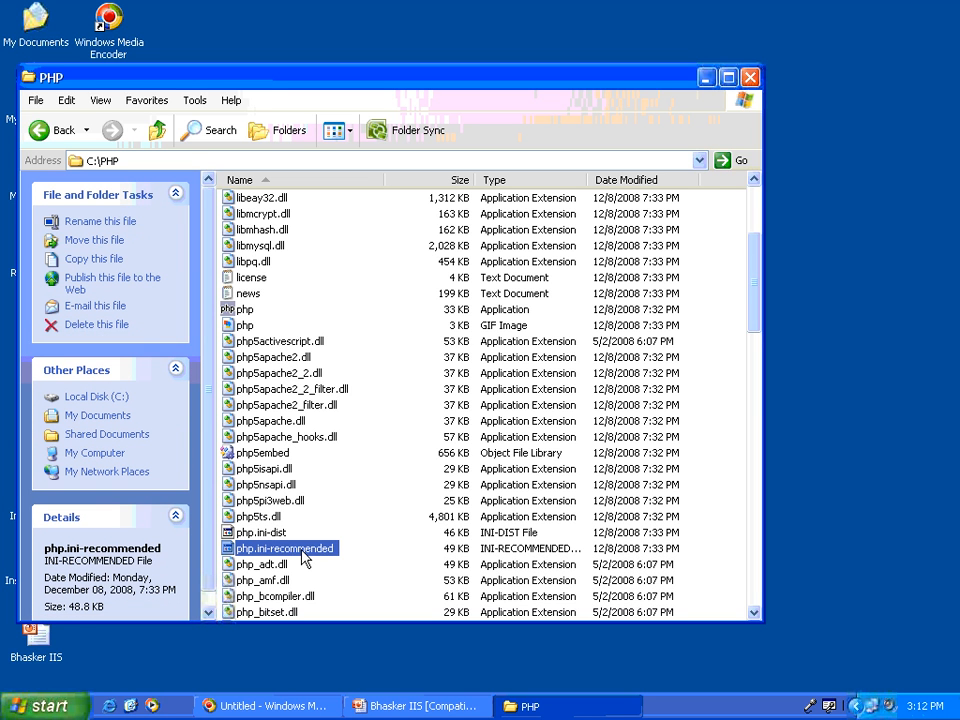
{"action": "right_click", "coordinate": [301, 551]}
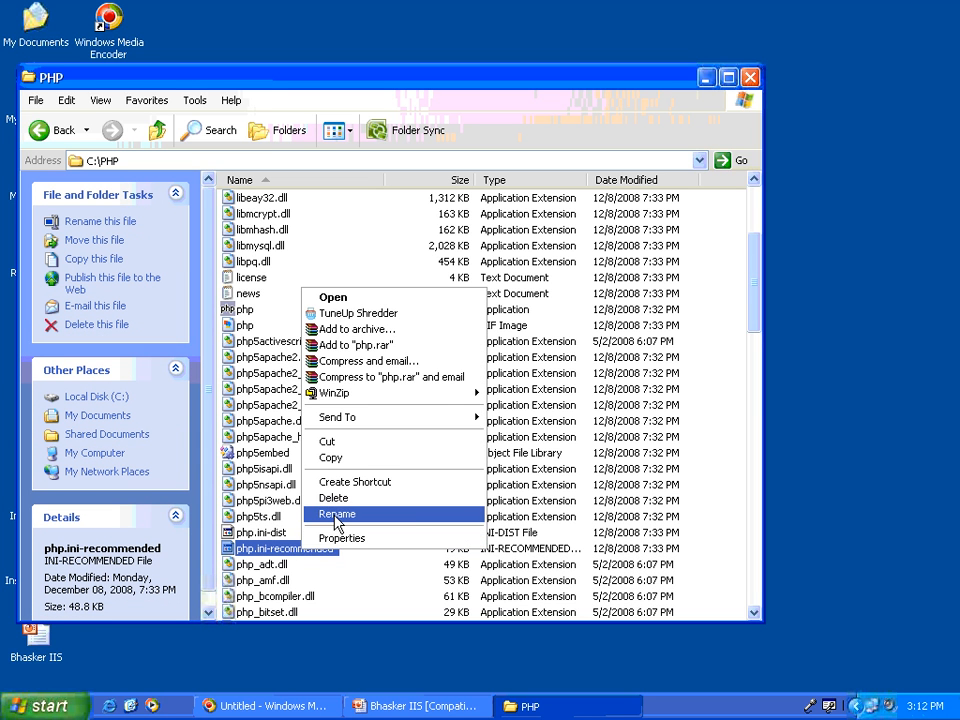
{"action": "left_click", "coordinate": [337, 514]}
{"action": "left_click", "coordinate": [336, 547]}
{"action": "key", "text": "BackSpace"}
{"action": "key", "text": "BackSpace"}
{"action": "key", "text": "BackSpace"}
{"action": "key", "text": "BackSpace"}
{"action": "key", "text": "BackSpace"}
{"action": "key", "text": "BackSpace"}
{"action": "key", "text": "BackSpace"}
{"action": "key", "text": "BackSpace"}
{"action": "key", "text": "BackSpace"}
{"action": "key", "text": "BackSpace"}
{"action": "key", "text": "BackSpace"}
{"action": "key", "text": "BackSpace"}
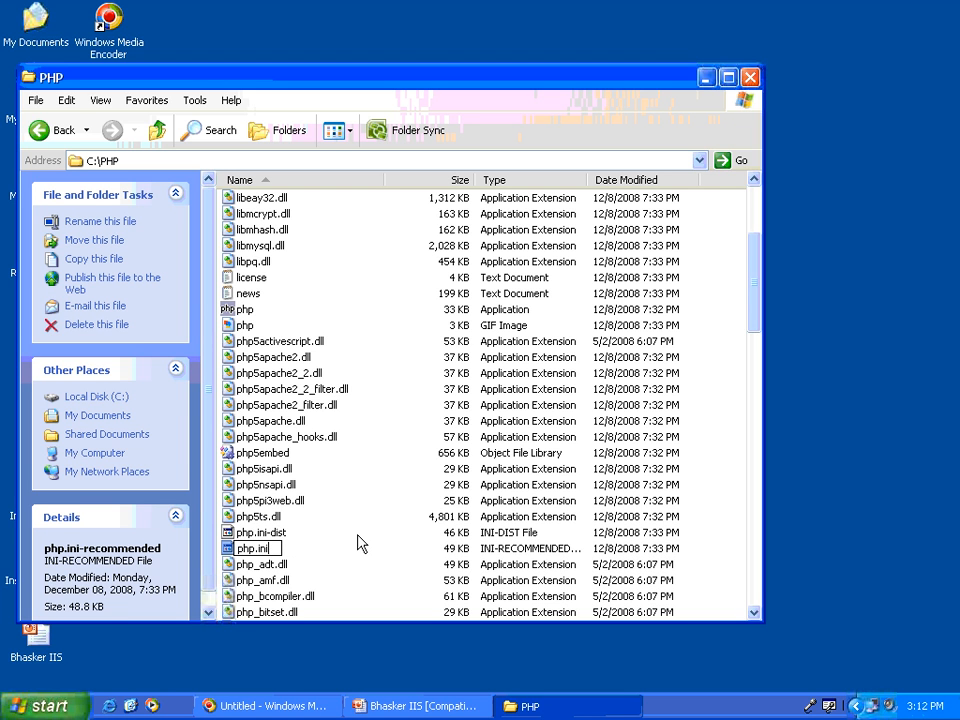
{"action": "key", "text": "Return"}
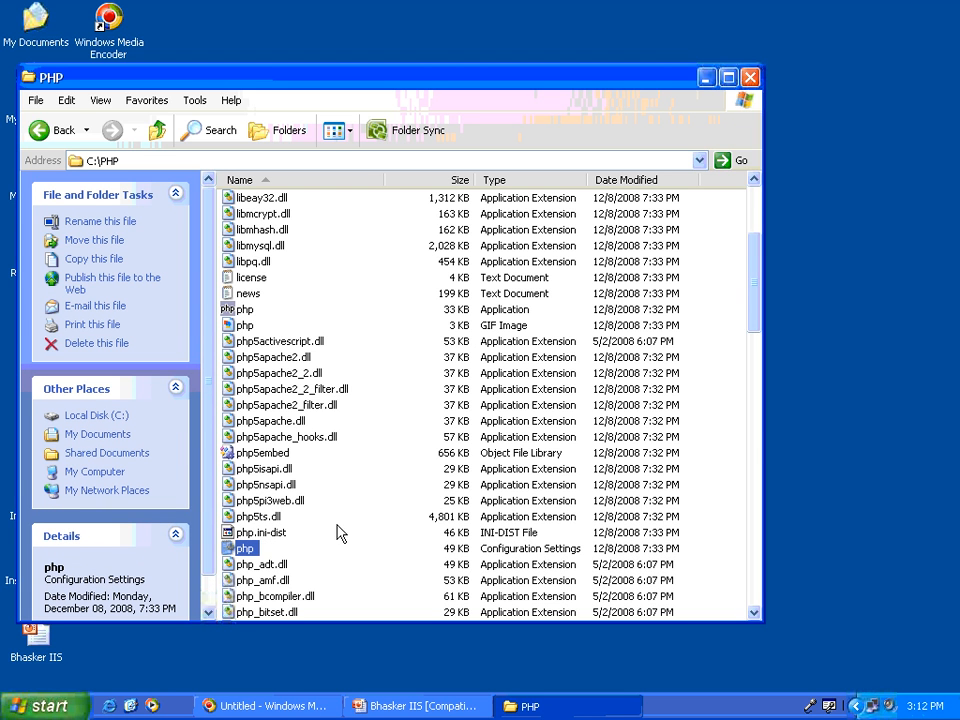
- Open the renamed php.ini configuration file in Notepad and move its window up so more of the text fits on screen
{"action": "right_click", "coordinate": [244, 555]}
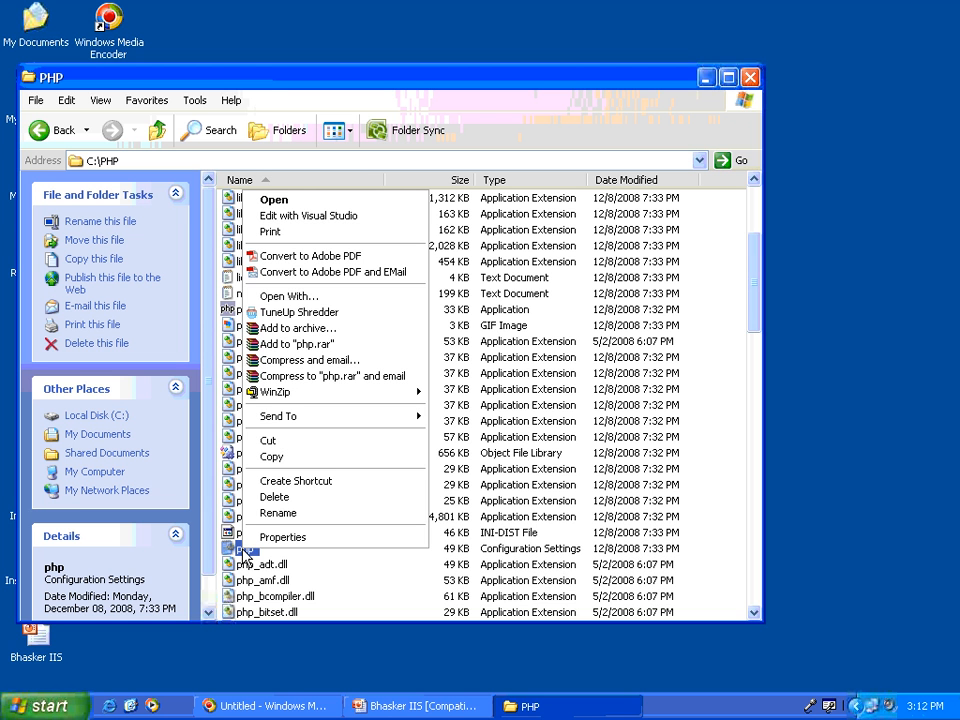
{"action": "left_click", "coordinate": [262, 197]}
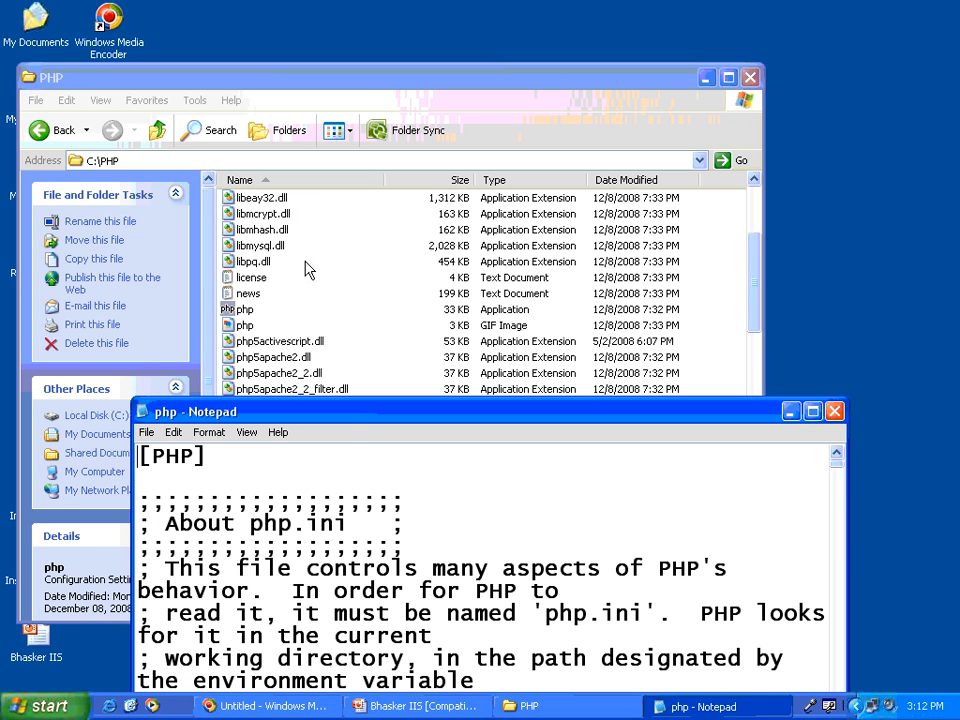
{"action": "left_click_drag", "start_coordinate": [360, 403], "coordinate": [357, 74]}
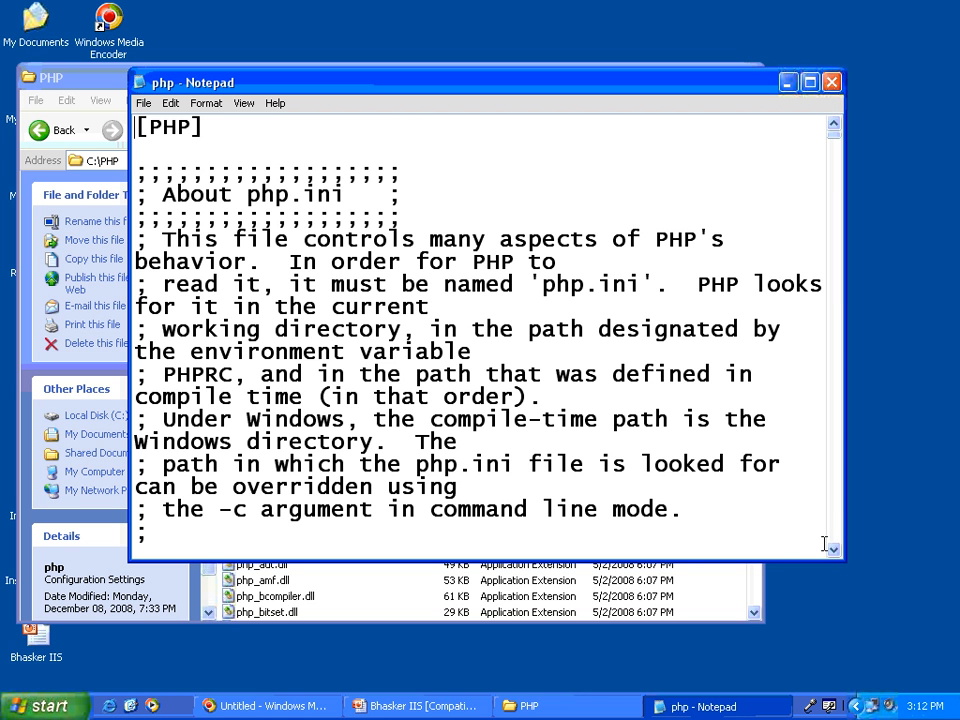
- Switch to PowerPoint and consult slide 5's instruction on editing PHP.ini in Notepad with the listed parameters
{"action": "left_click", "coordinate": [373, 705]}
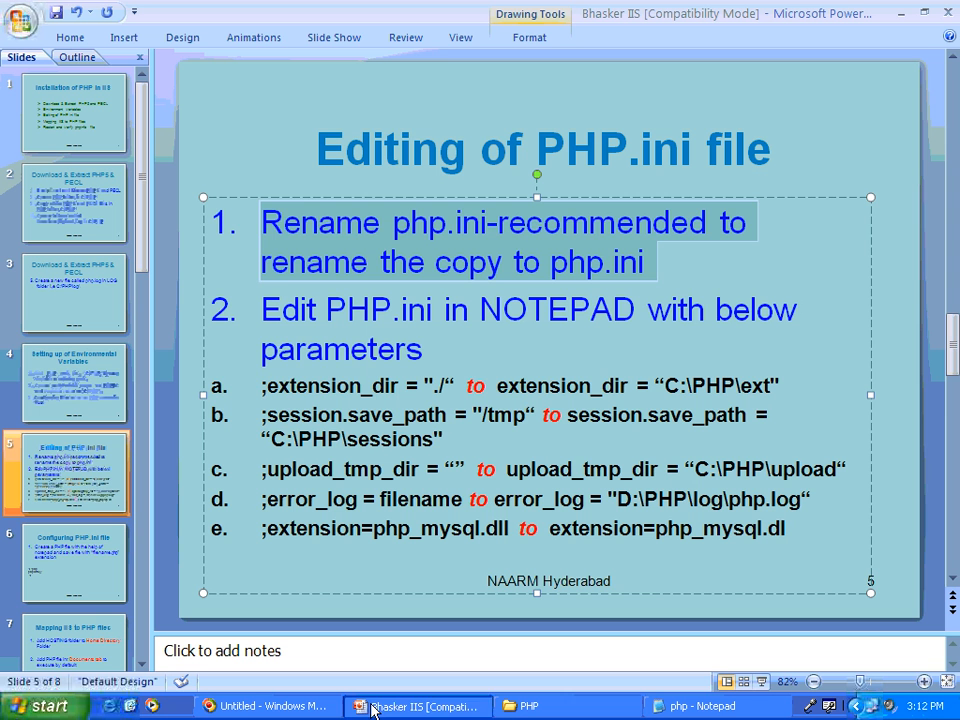
{"action": "left_click", "coordinate": [257, 386]}
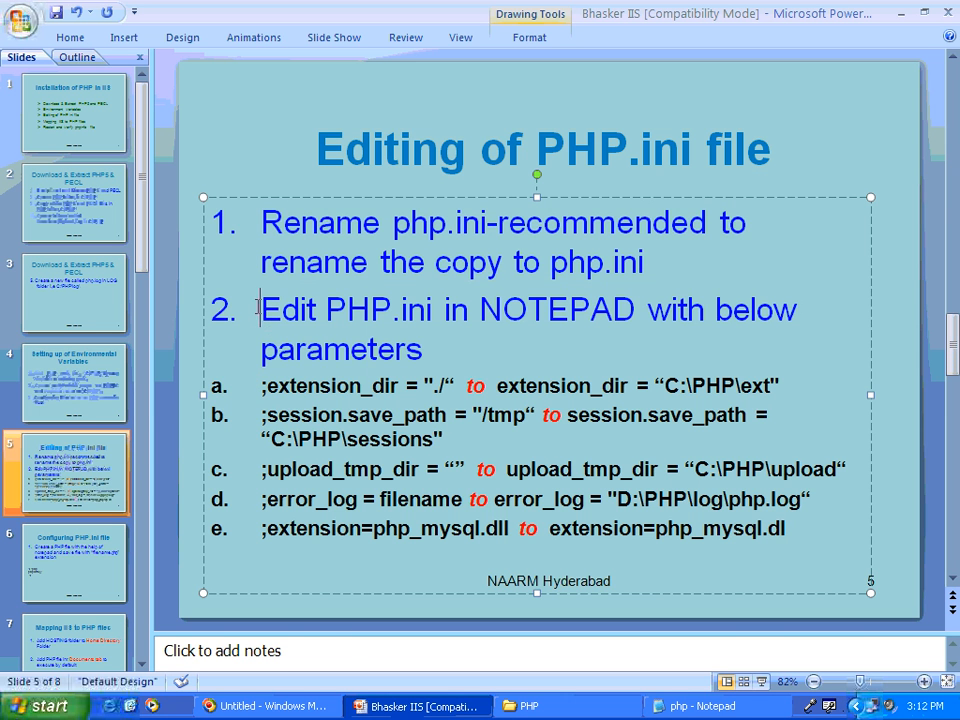